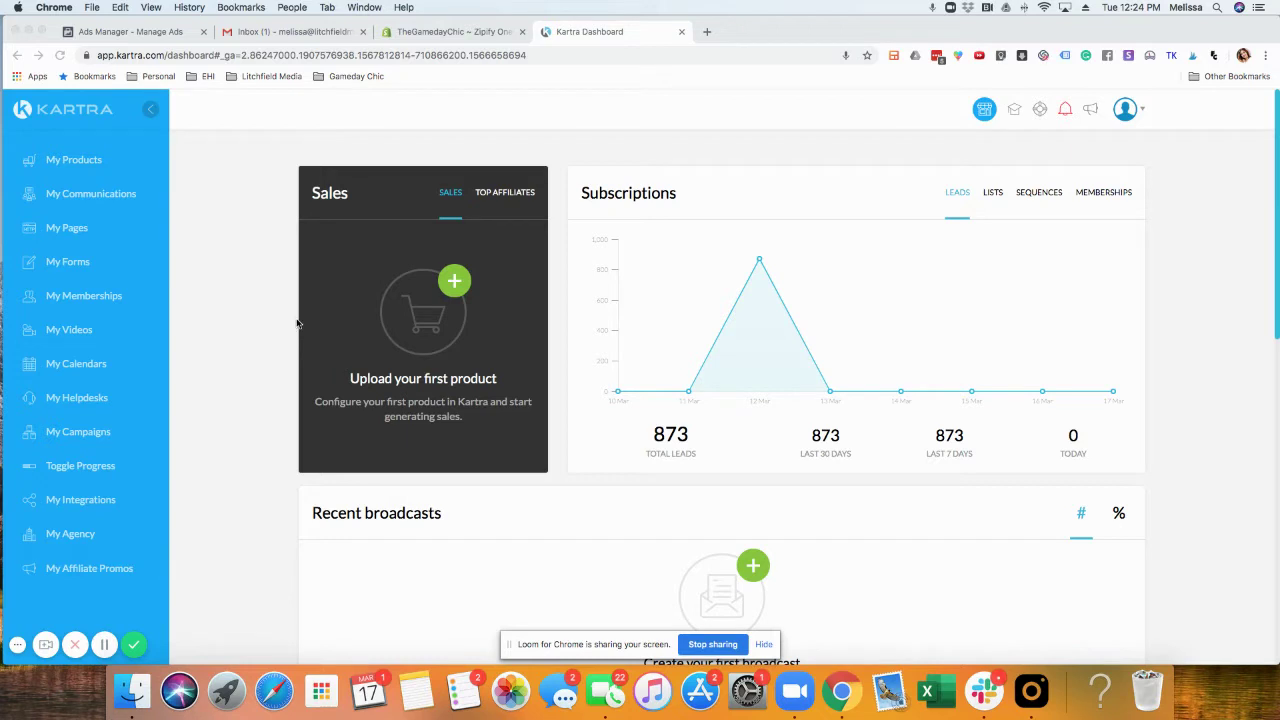
- Rename the PRISM2 Prism Mobile page to Prism Mobile and open it in the page builder
{"action": "left_click", "coordinate": [66, 232]}
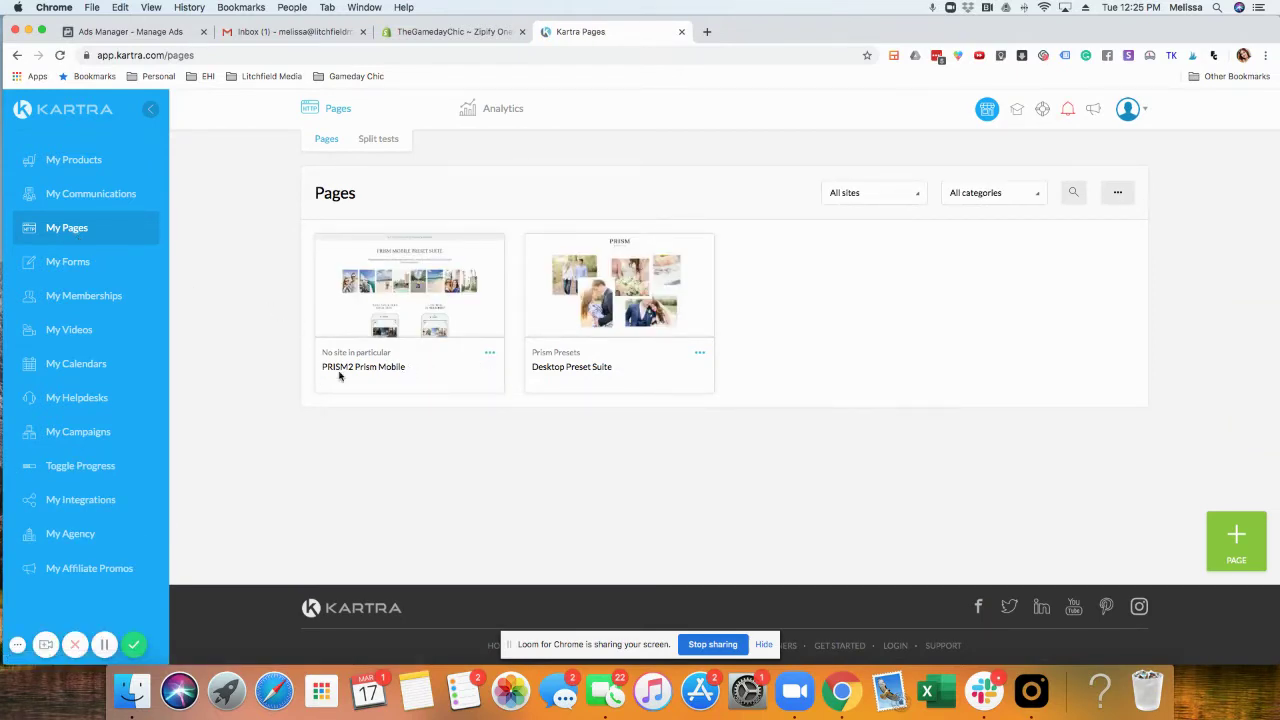
{"action": "left_click", "coordinate": [489, 353]}
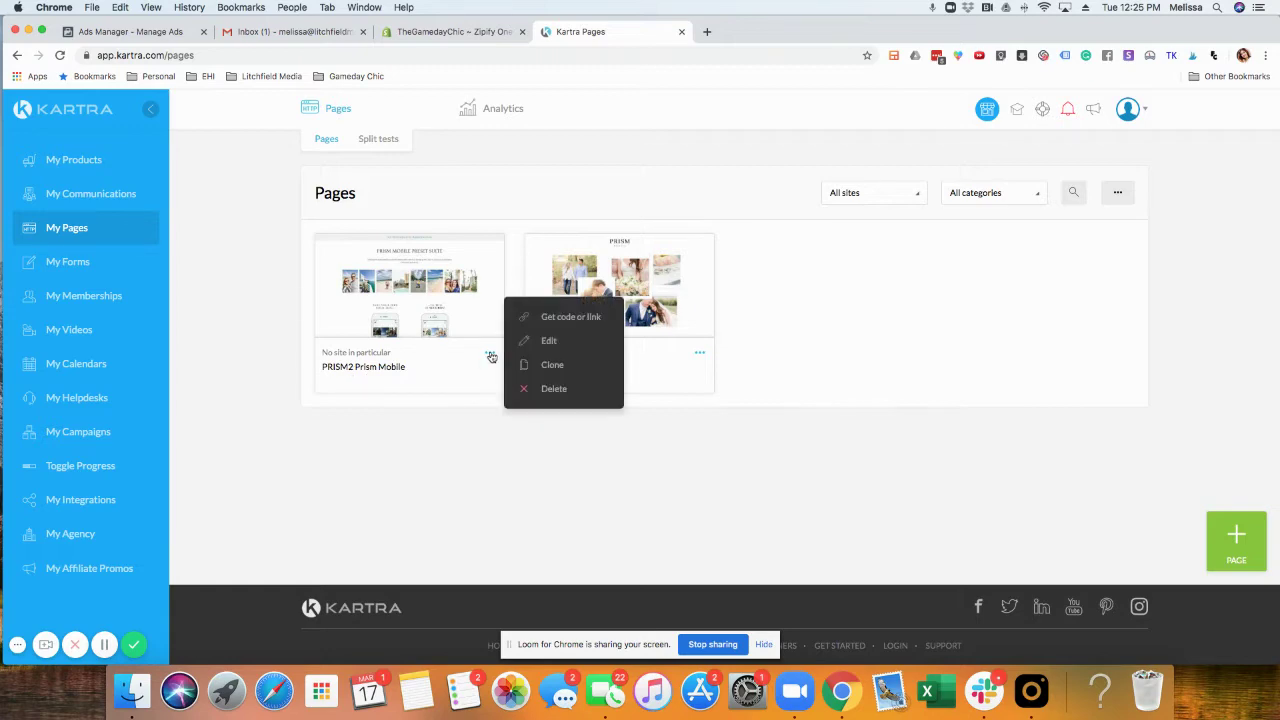
{"action": "left_click", "coordinate": [545, 341]}
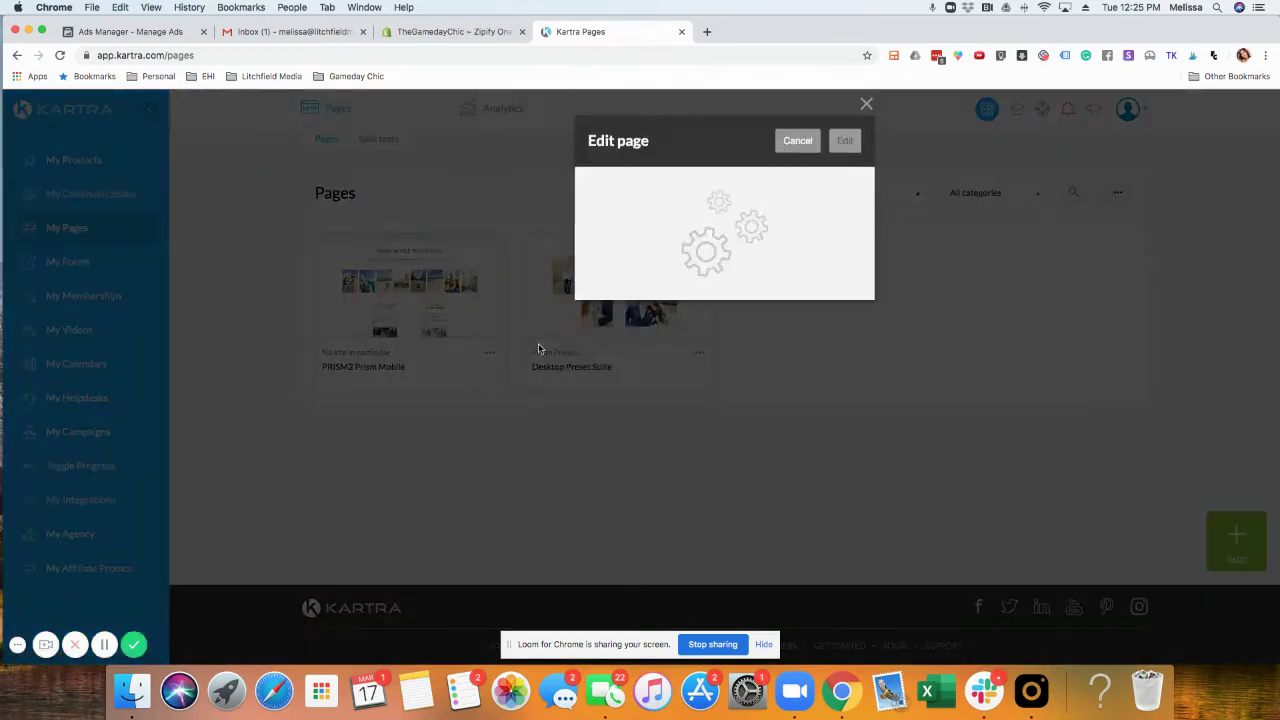
{"action": "left_click", "coordinate": [679, 220]}
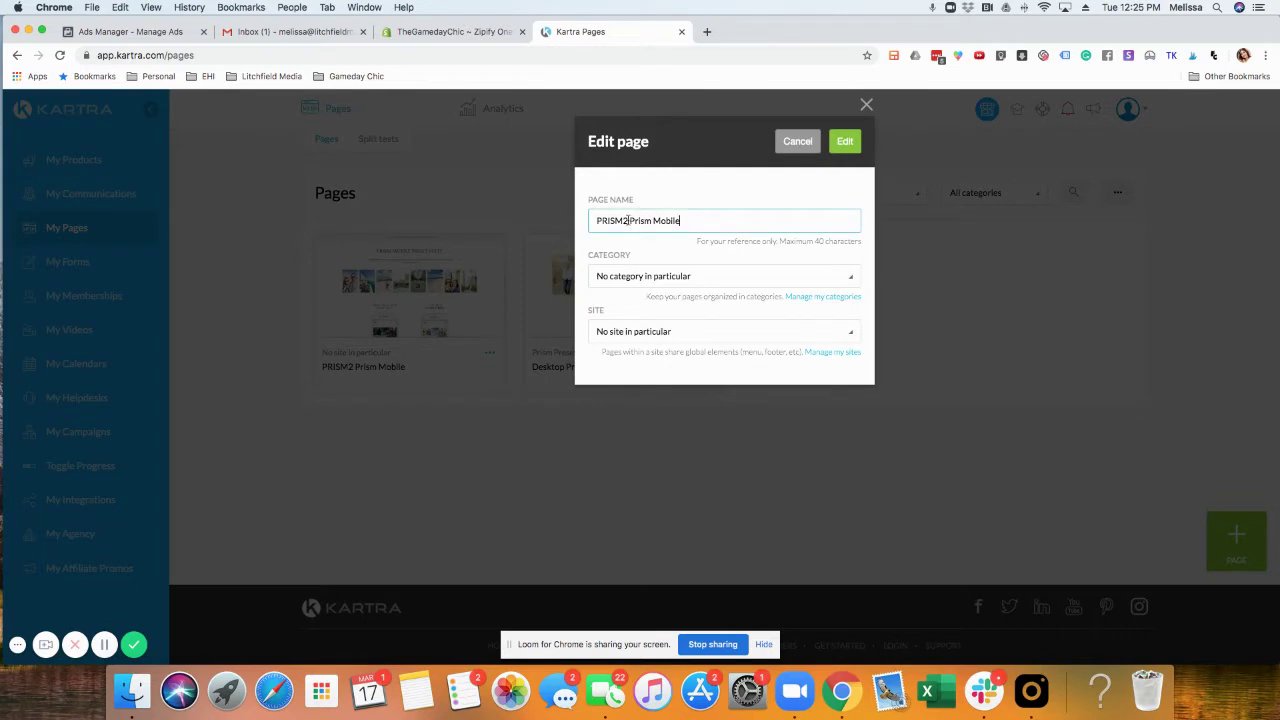
{"action": "left_click_drag", "start_coordinate": [628, 220], "coordinate": [583, 222]}
{"action": "key", "text": "BackSpace"}
{"action": "left_click", "coordinate": [844, 142]}
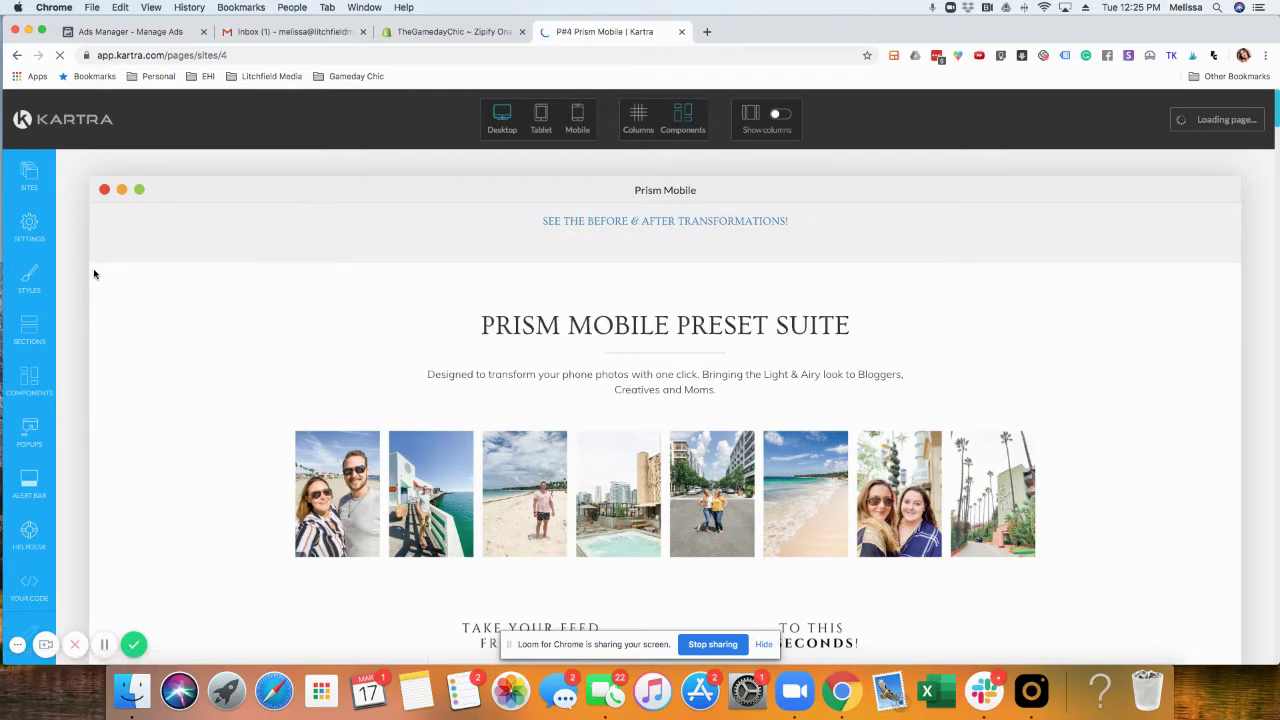
- Examine the column outlines around the photo strip and phone comparison in column editing mode, and return to component editing mode
{"action": "scroll", "coordinate": [94, 274], "scroll_direction": "down", "scroll_amount": 1}
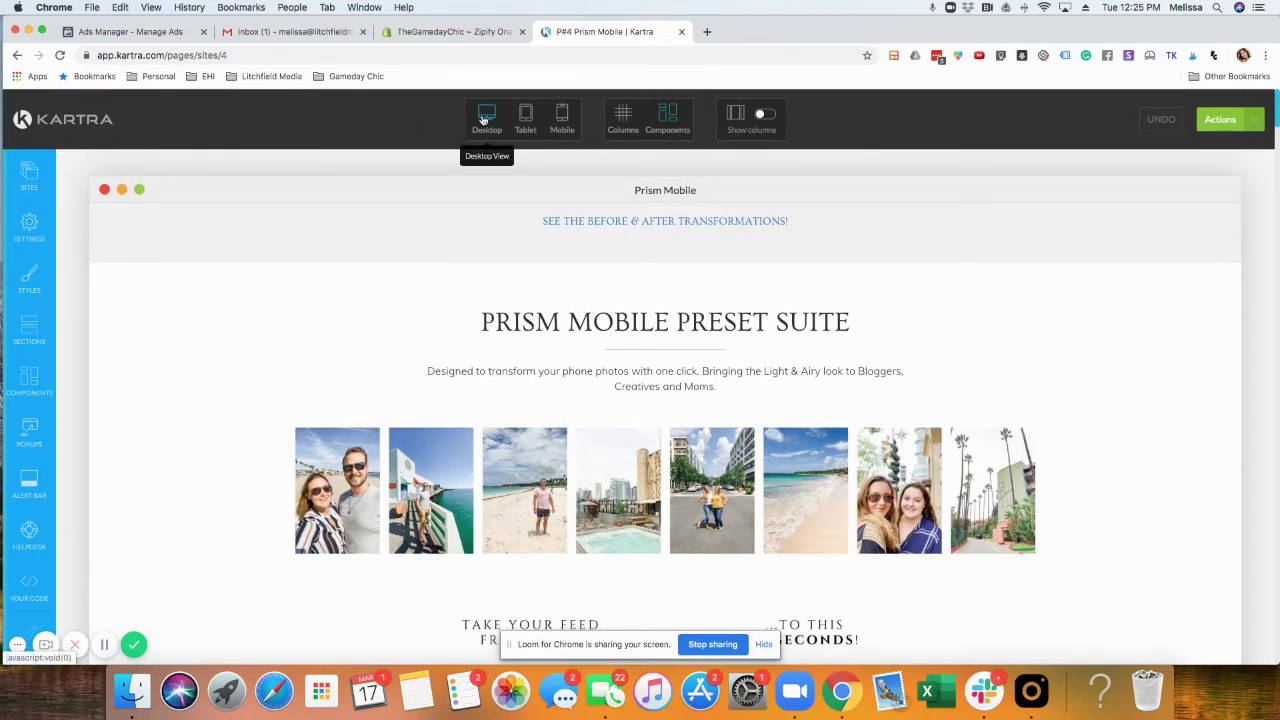
{"action": "left_click", "coordinate": [623, 116]}
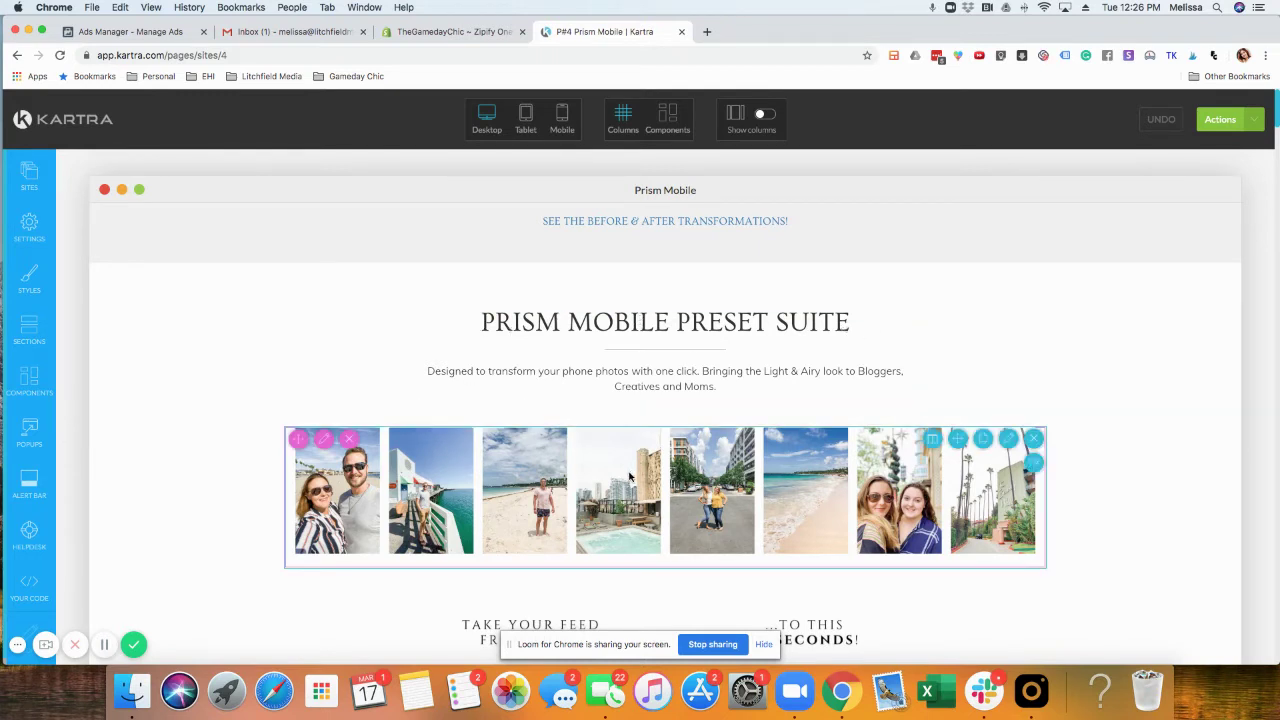
{"action": "scroll", "coordinate": [630, 478], "scroll_direction": "down", "scroll_amount": 5}
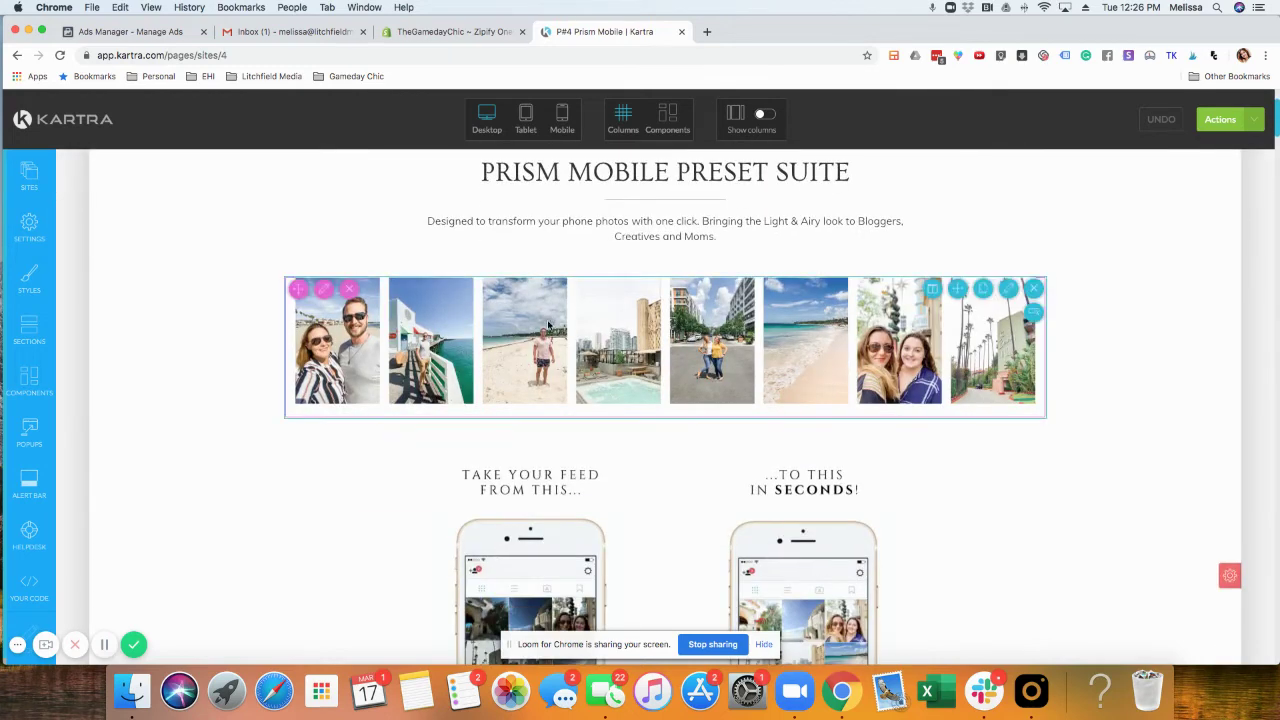
{"action": "scroll", "coordinate": [546, 330], "scroll_direction": "up", "scroll_amount": 5}
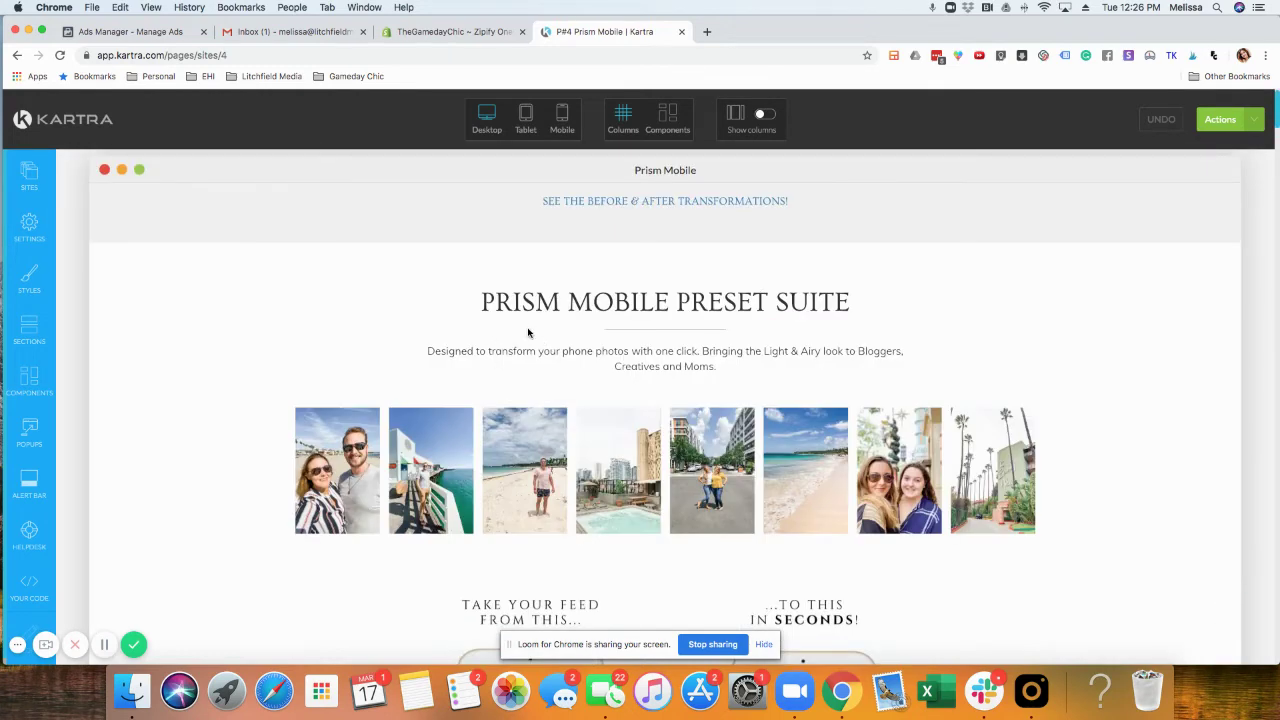
{"action": "scroll", "coordinate": [540, 334], "scroll_direction": "down", "scroll_amount": 3}
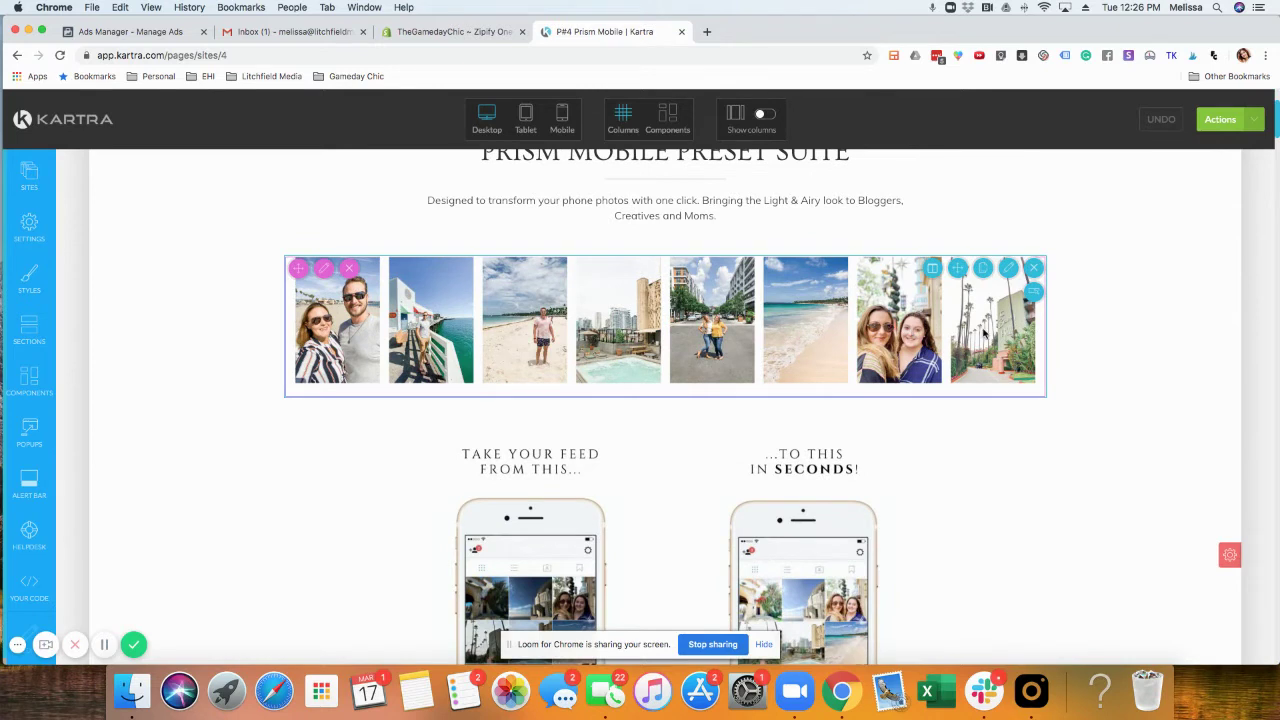
{"action": "scroll", "coordinate": [983, 333], "scroll_direction": "down", "scroll_amount": 3}
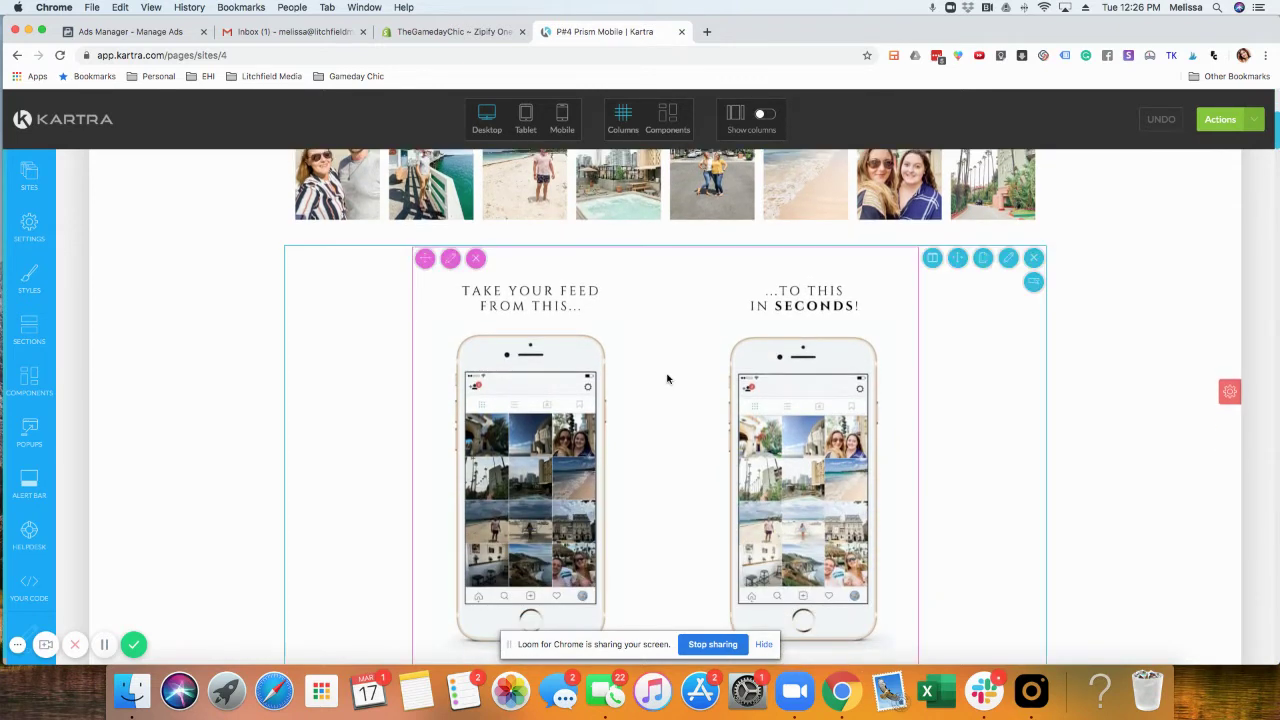
{"action": "left_click", "coordinate": [673, 118]}
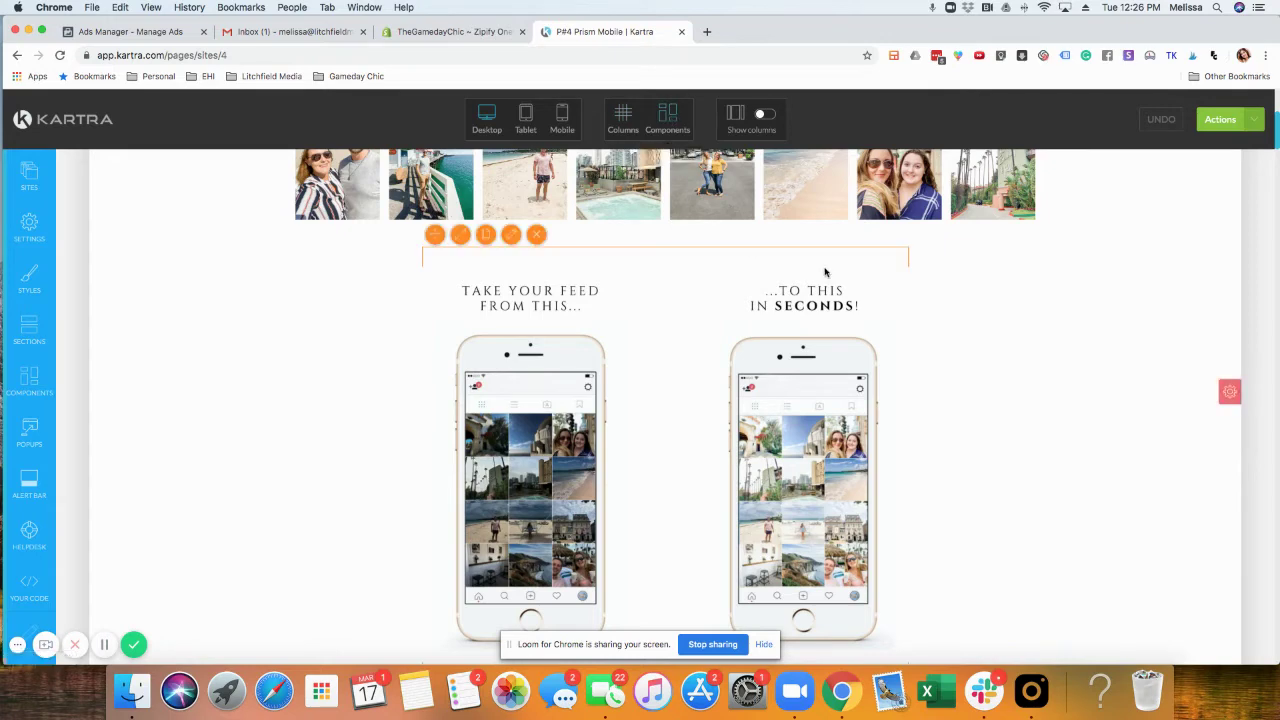
{"action": "scroll", "coordinate": [825, 272], "scroll_direction": "up", "scroll_amount": 4}
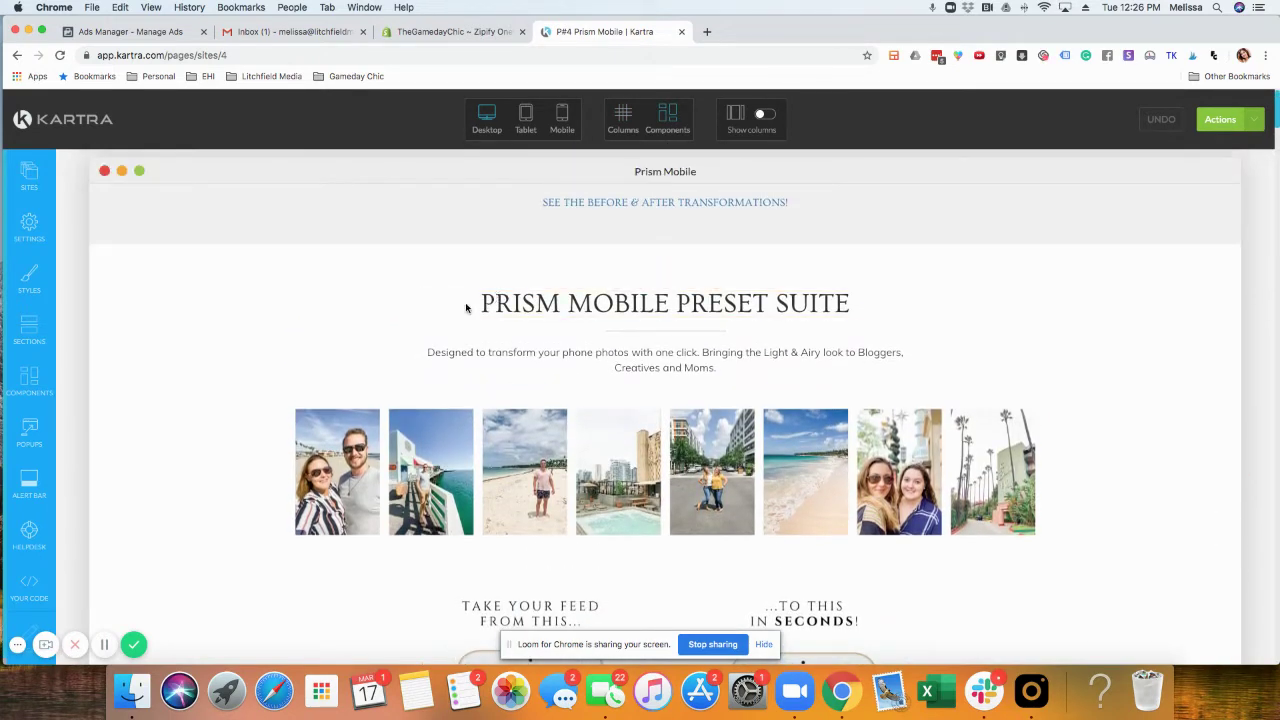
- Select the PRISM MOBILE PRESET SUITE heading text and review its component controls and its font size and line height options
{"action": "left_click", "coordinate": [679, 302]}
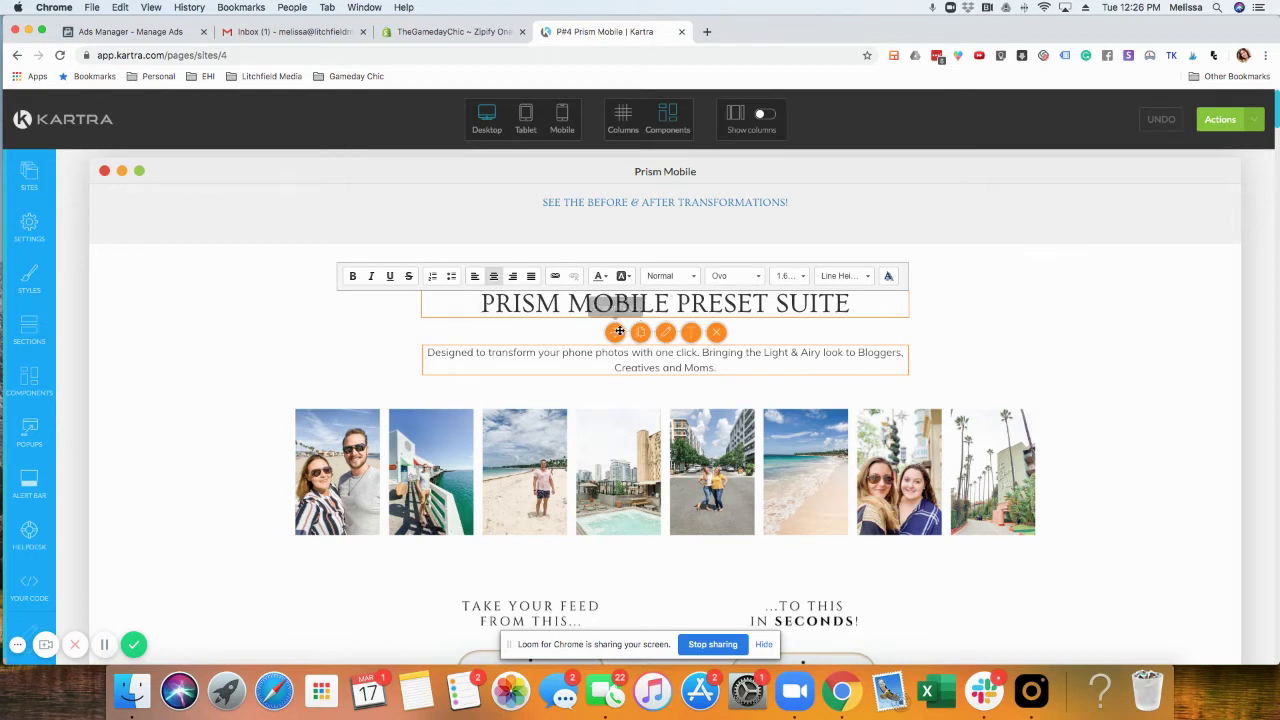
{"action": "left_click", "coordinate": [640, 338]}
{"action": "left_click_drag", "start_coordinate": [612, 341], "coordinate": [612, 338]}
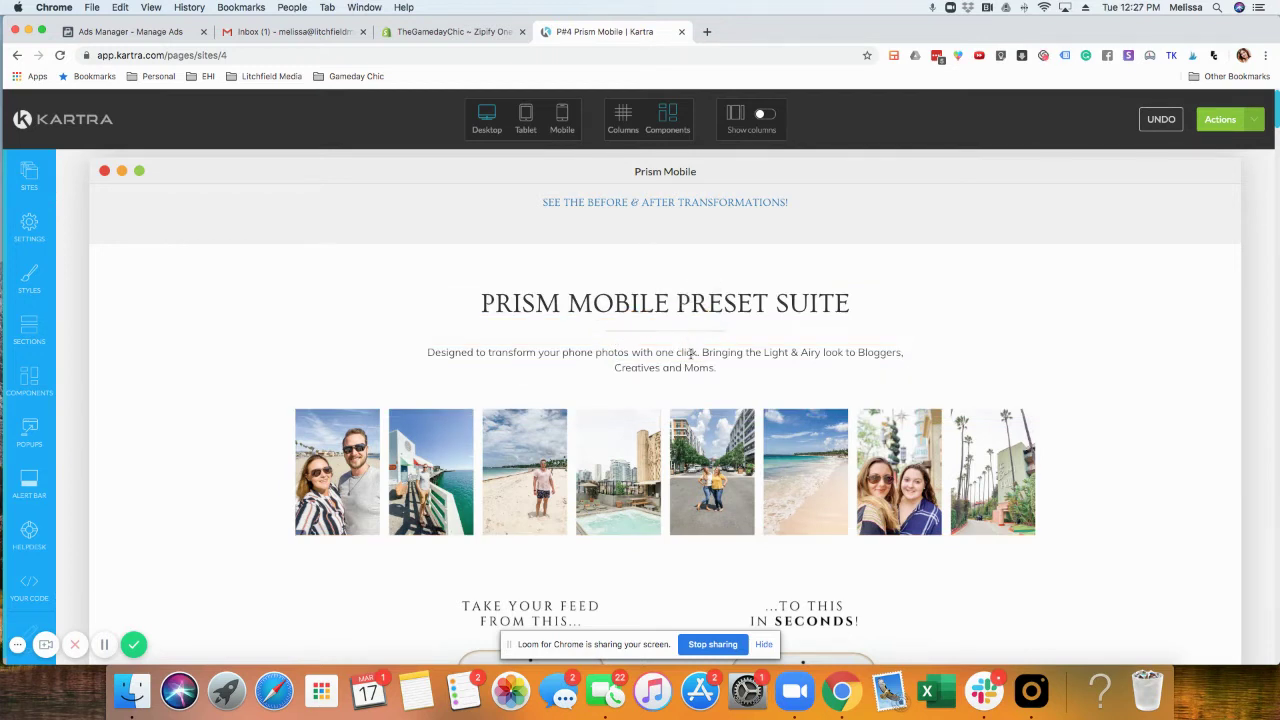
{"action": "left_click_drag", "start_coordinate": [434, 351], "coordinate": [471, 353]}
{"action": "left_click", "coordinate": [690, 296]}
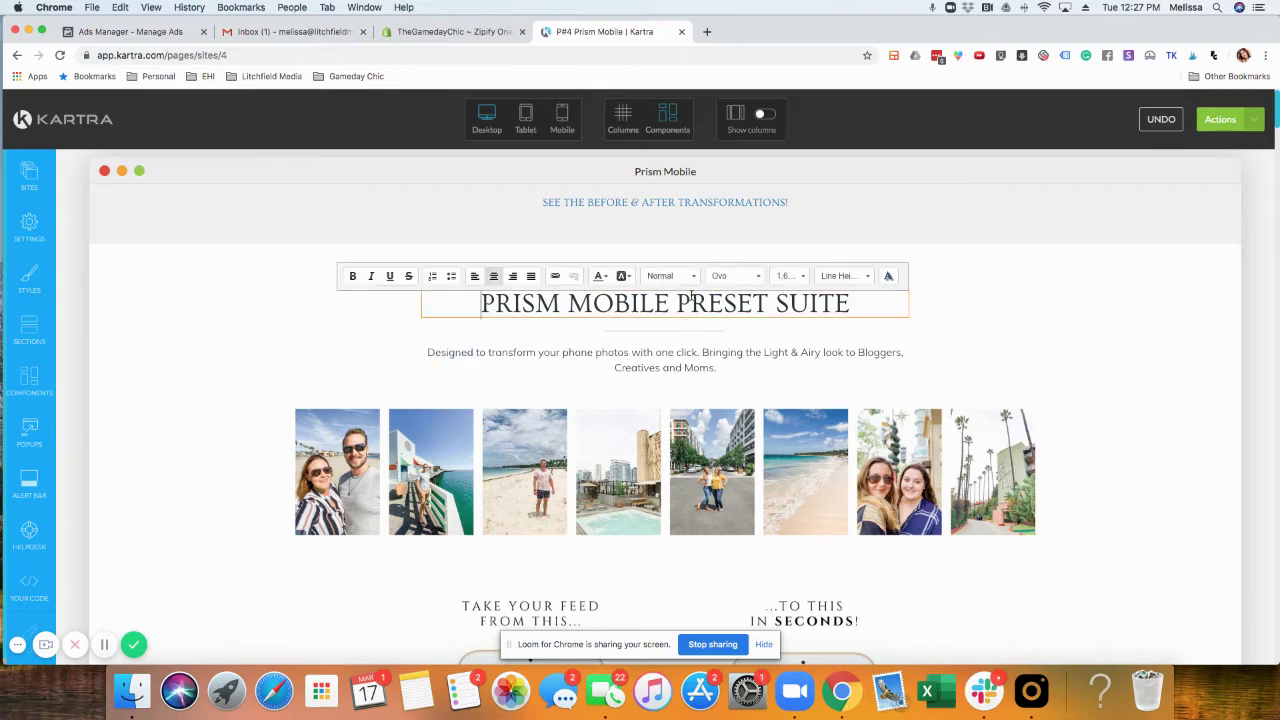
{"action": "left_click_drag", "start_coordinate": [478, 301], "coordinate": [858, 305]}
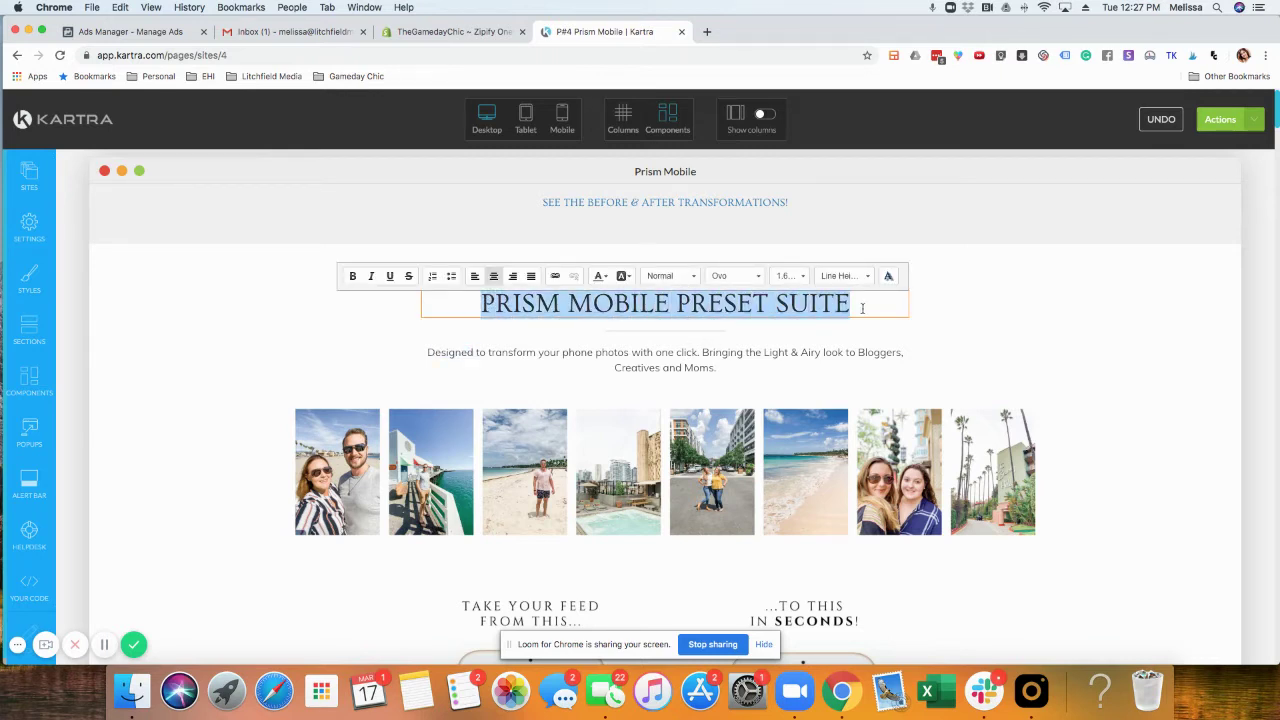
{"action": "left_click", "coordinate": [834, 279]}
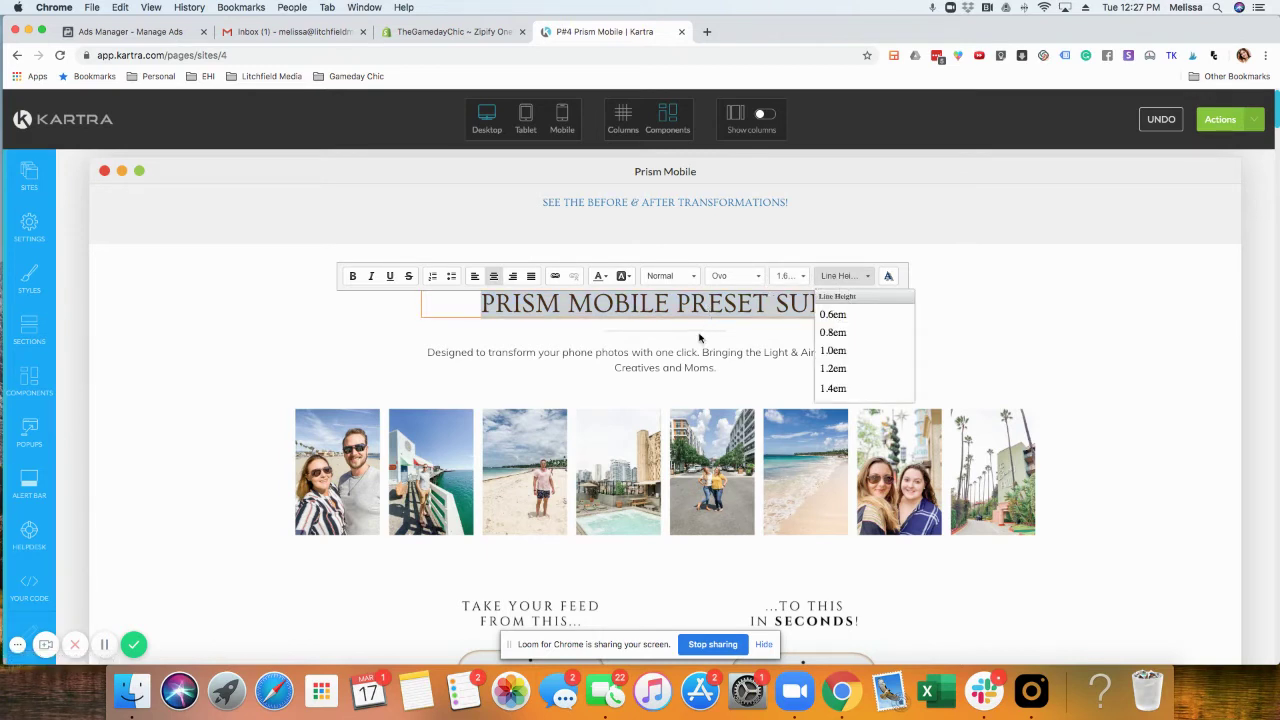
{"action": "left_click", "coordinate": [776, 279]}
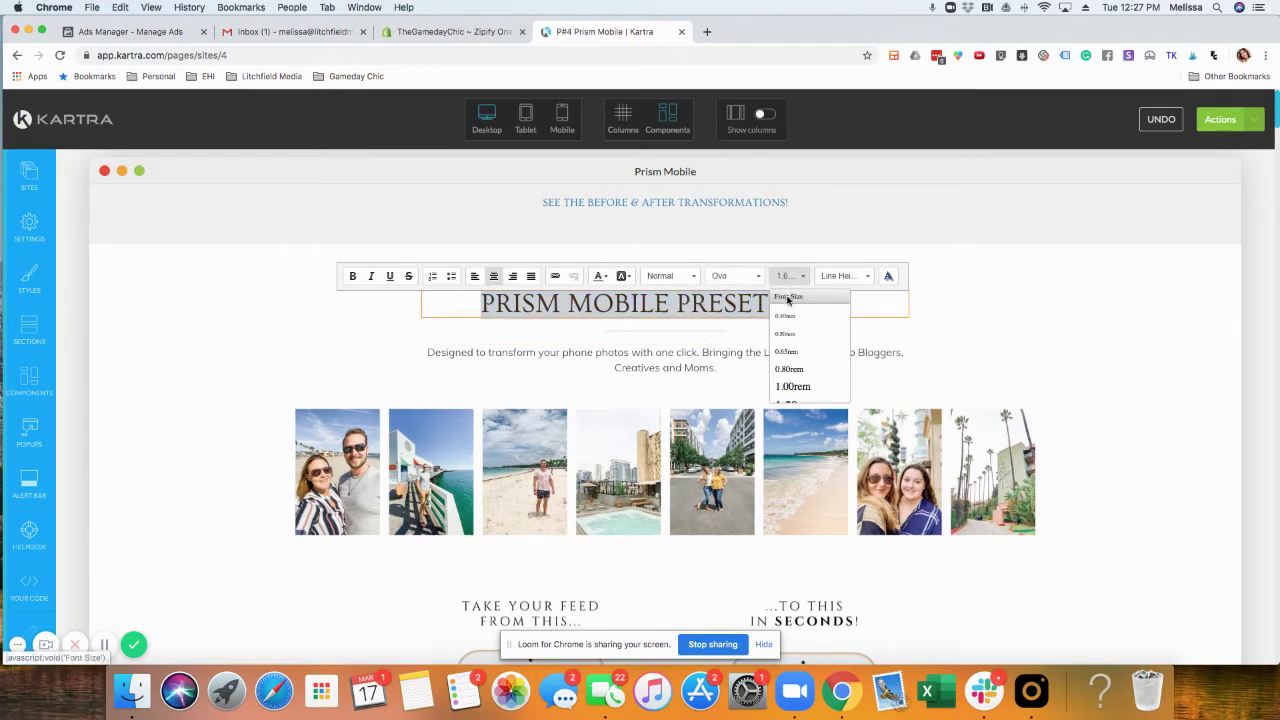
{"action": "left_click", "coordinate": [845, 276]}
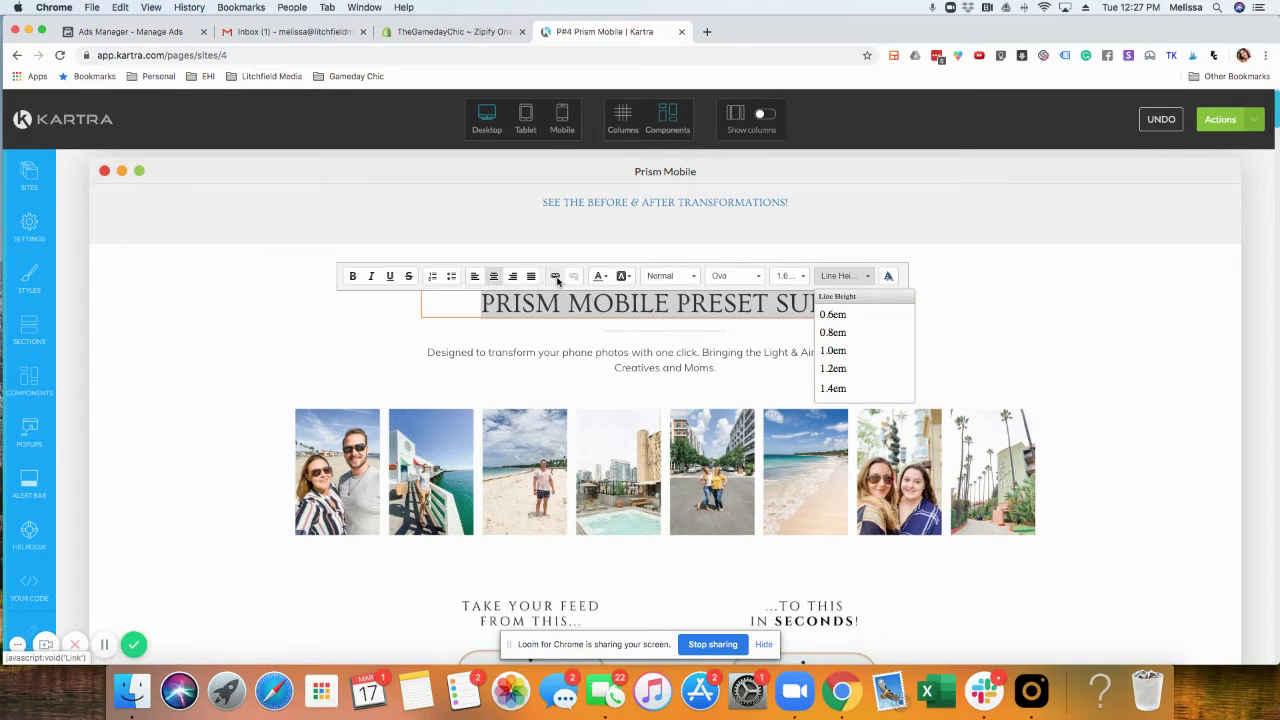
{"action": "left_click", "coordinate": [306, 304]}
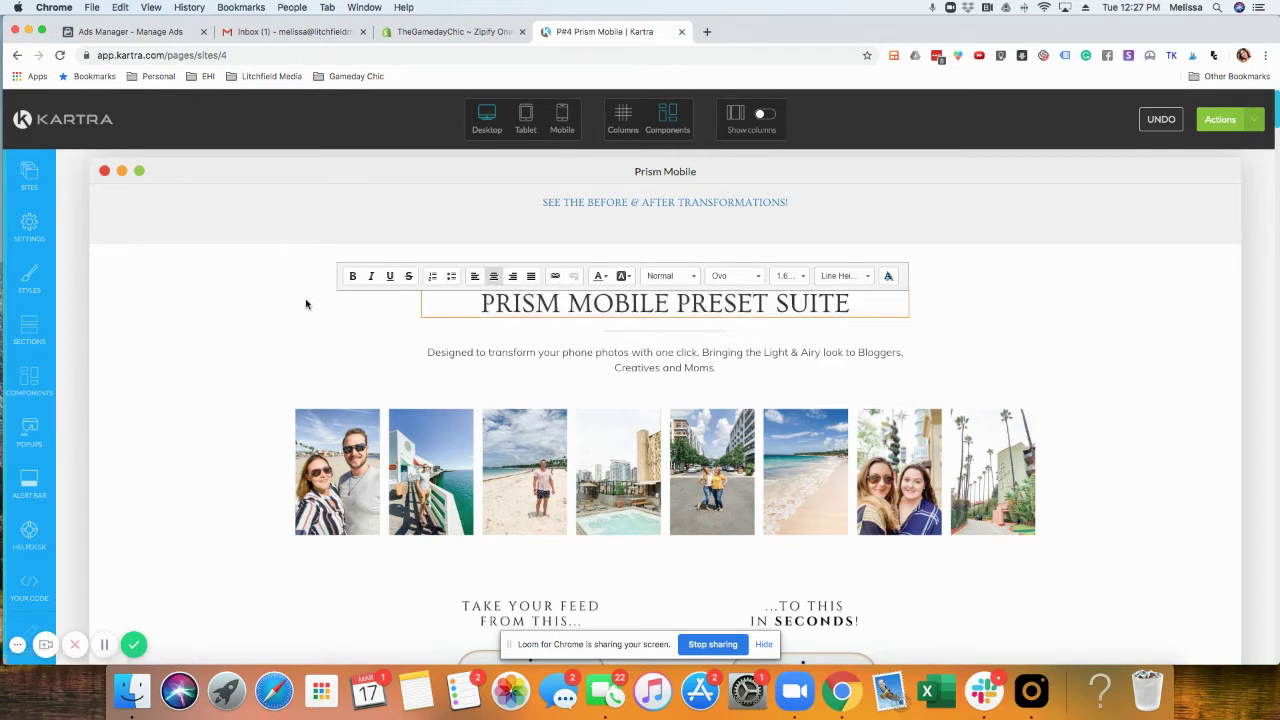
- Review the image, link and animation effect settings of the photo strip image, and close its configuration
{"action": "scroll", "coordinate": [320, 300], "scroll_direction": "down", "scroll_amount": 3}
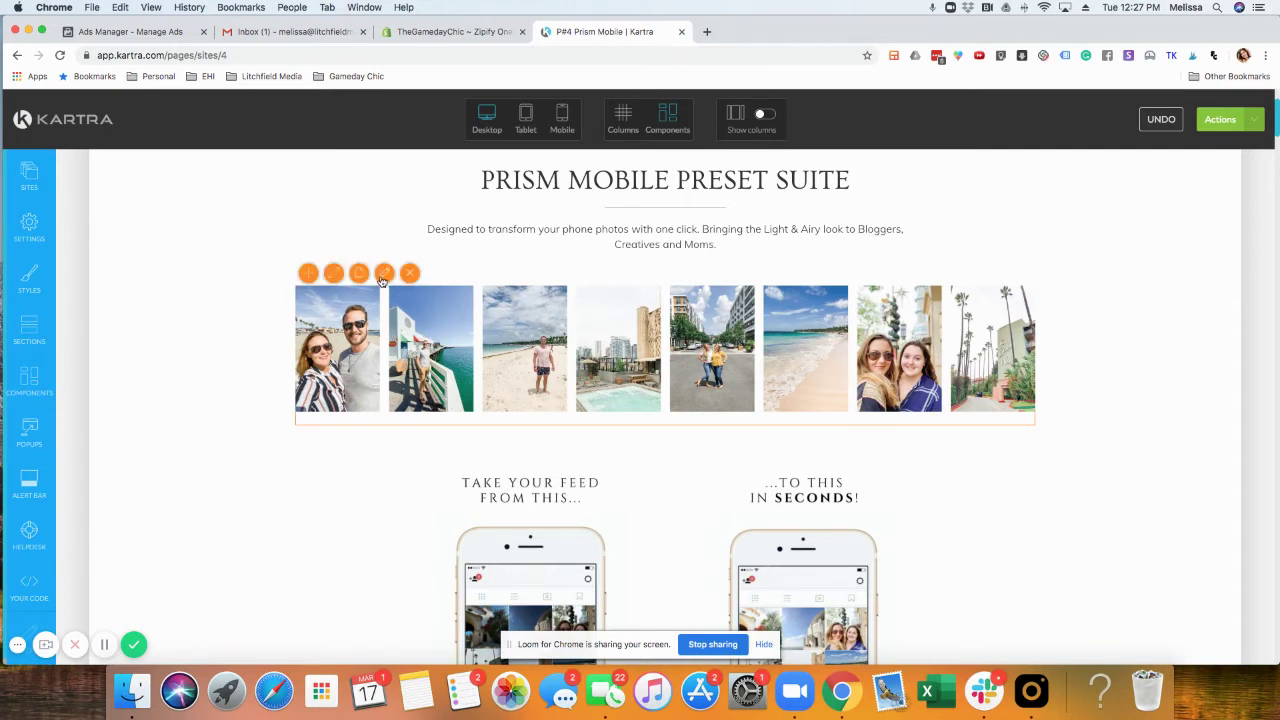
{"action": "left_click", "coordinate": [383, 276]}
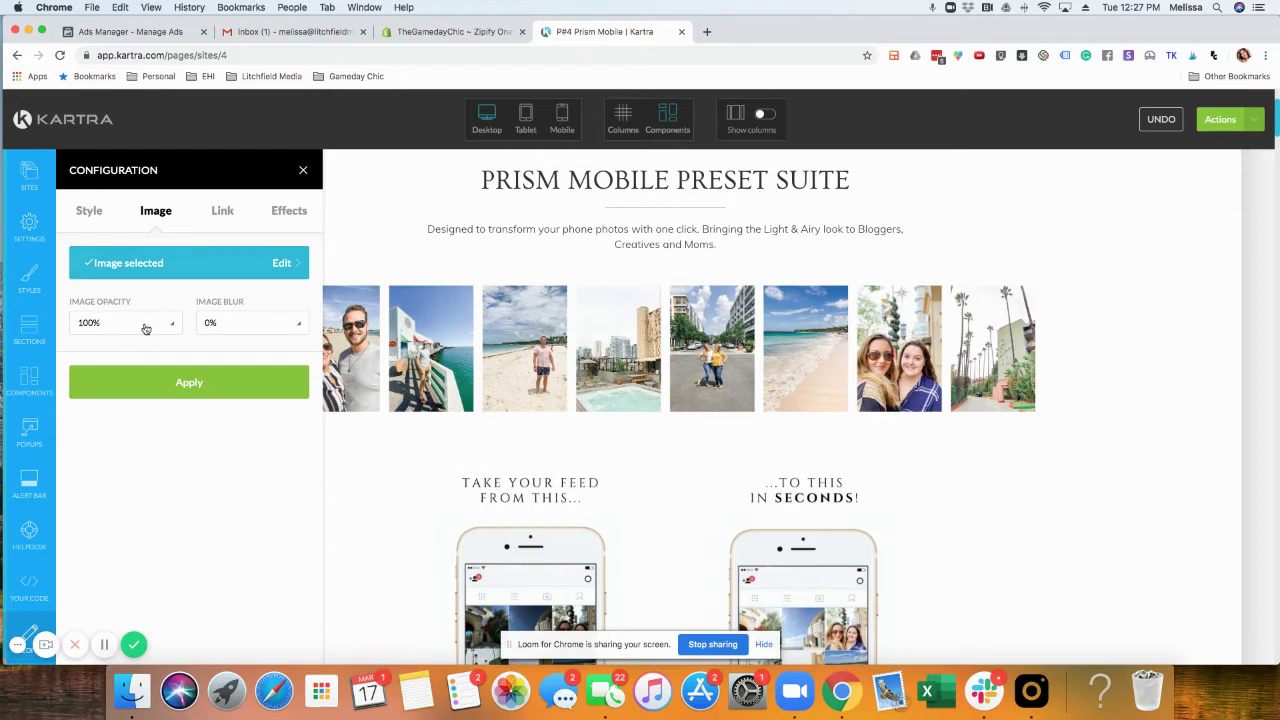
{"action": "left_click", "coordinate": [219, 211]}
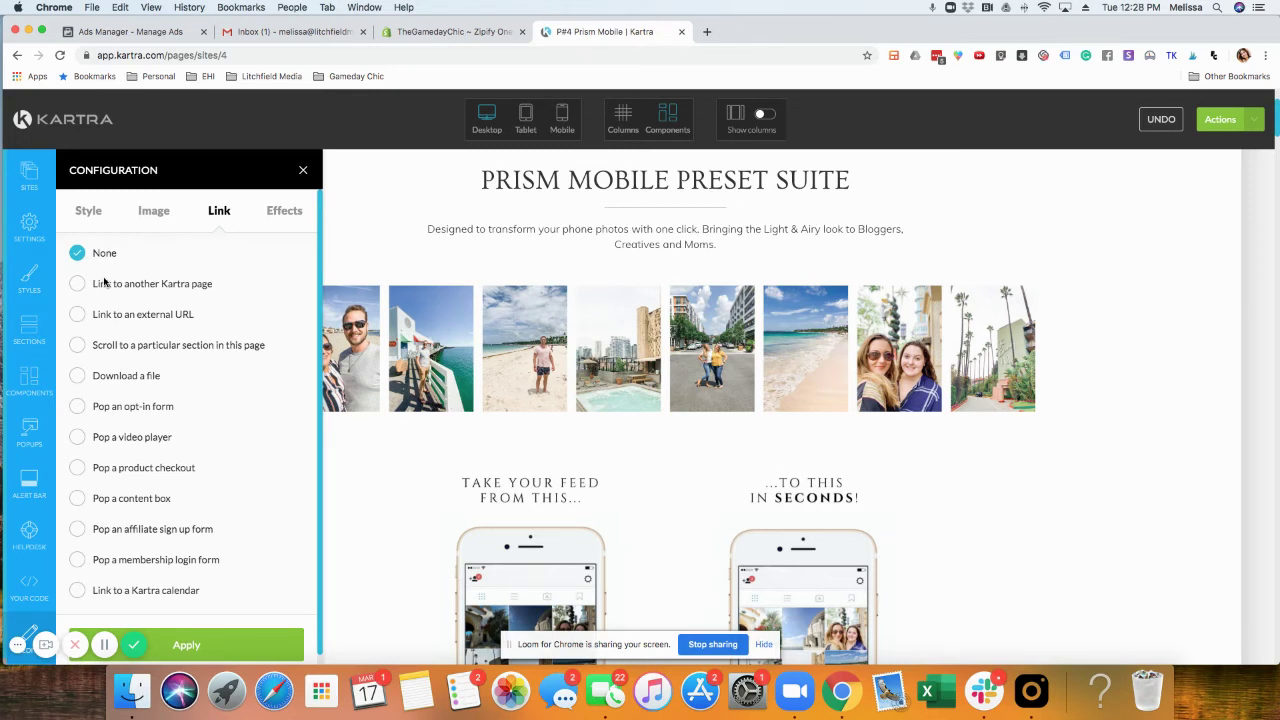
{"action": "left_click", "coordinate": [276, 214]}
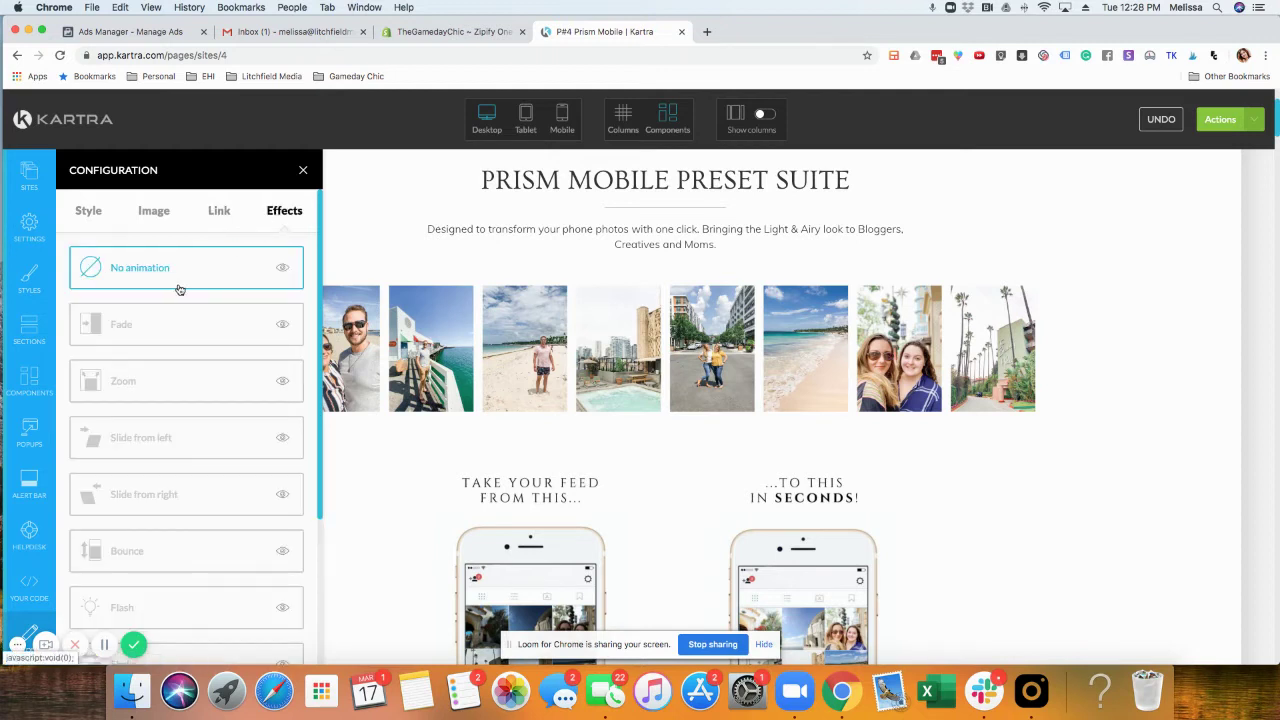
{"action": "left_click", "coordinate": [303, 170]}
- Review the image settings of the phone before-and-after comparison, and close its configuration
{"action": "scroll", "coordinate": [234, 357], "scroll_direction": "down", "scroll_amount": 5}
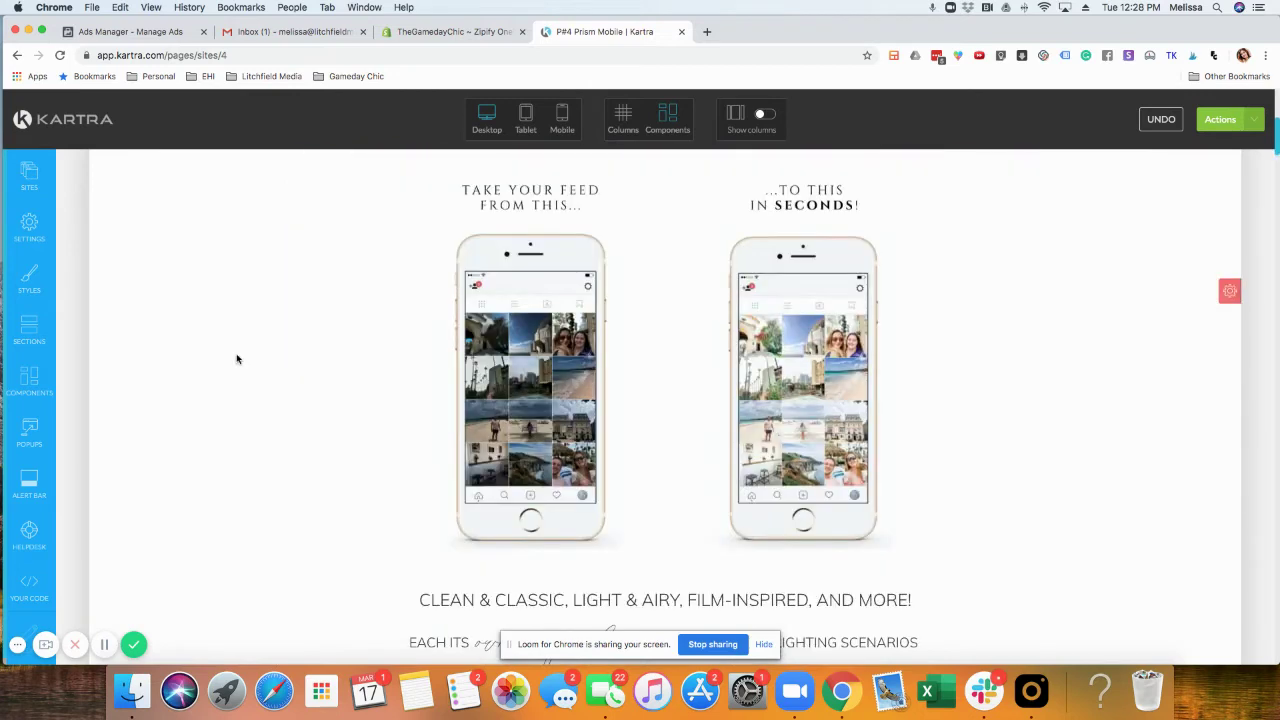
{"action": "scroll", "coordinate": [516, 322], "scroll_direction": "down", "scroll_amount": 1}
{"action": "scroll", "coordinate": [514, 322], "scroll_direction": "up", "scroll_amount": 3}
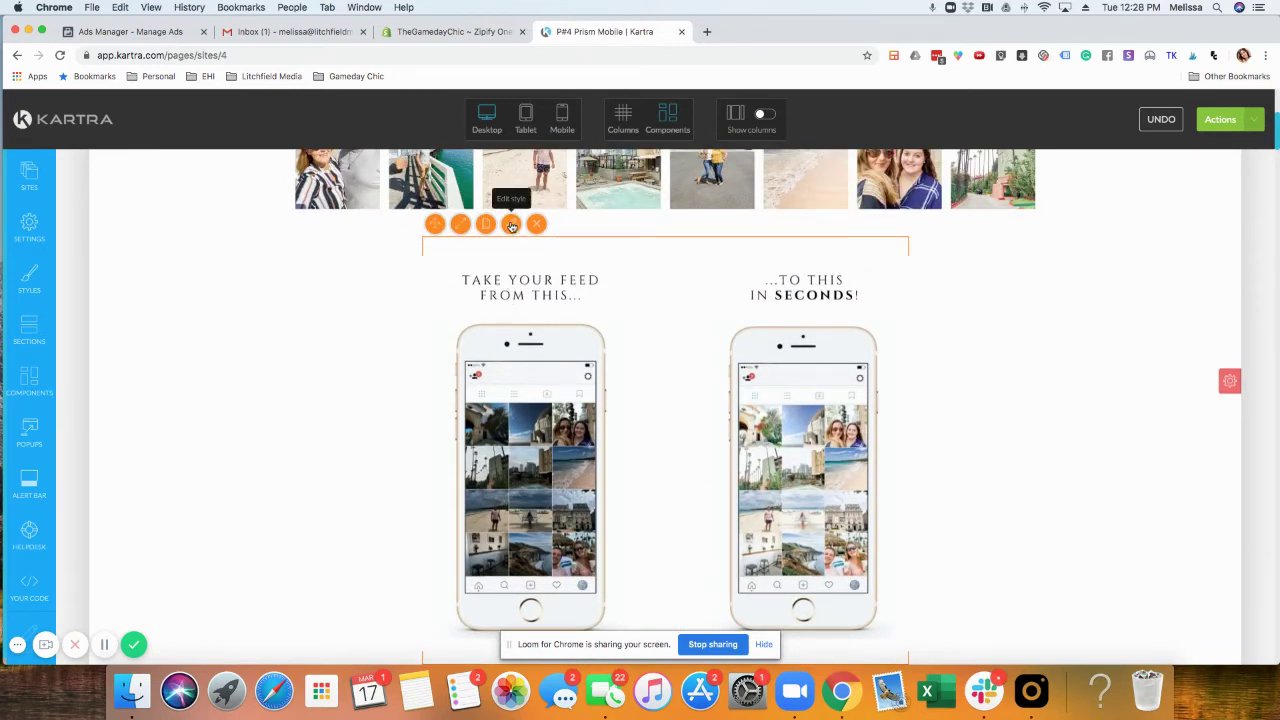
{"action": "left_click", "coordinate": [470, 256]}
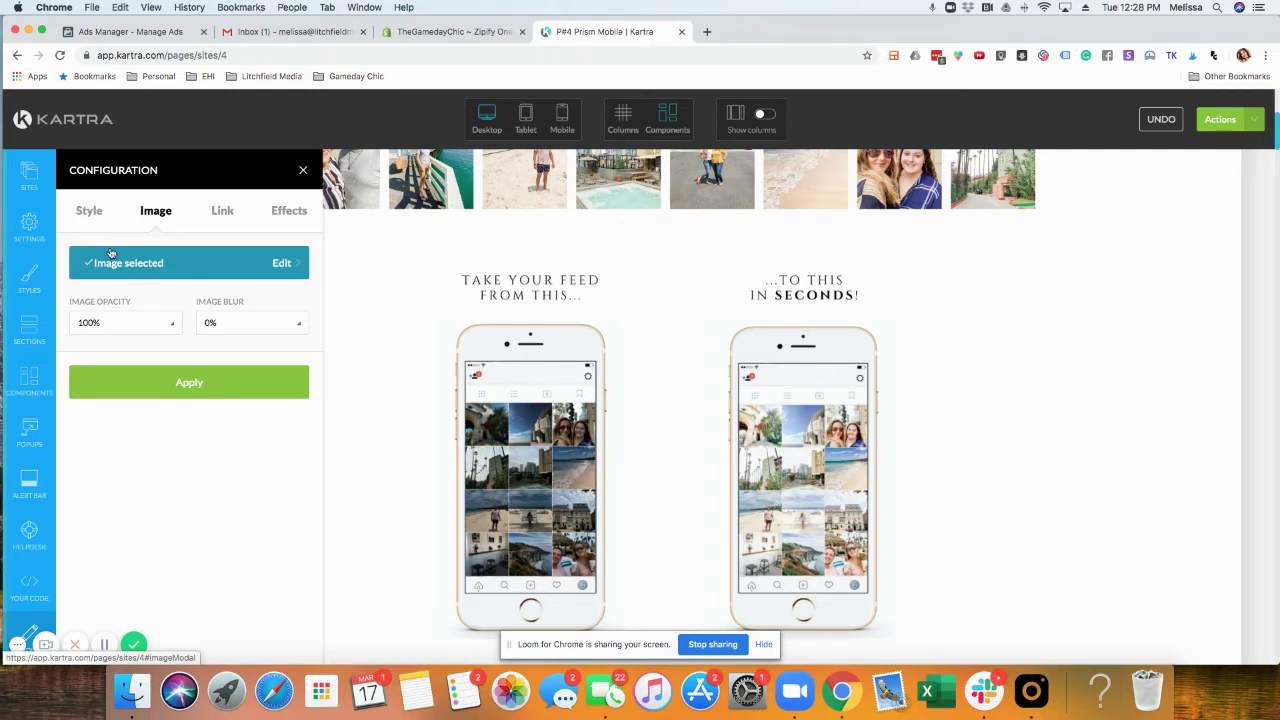
{"action": "left_click", "coordinate": [303, 171]}
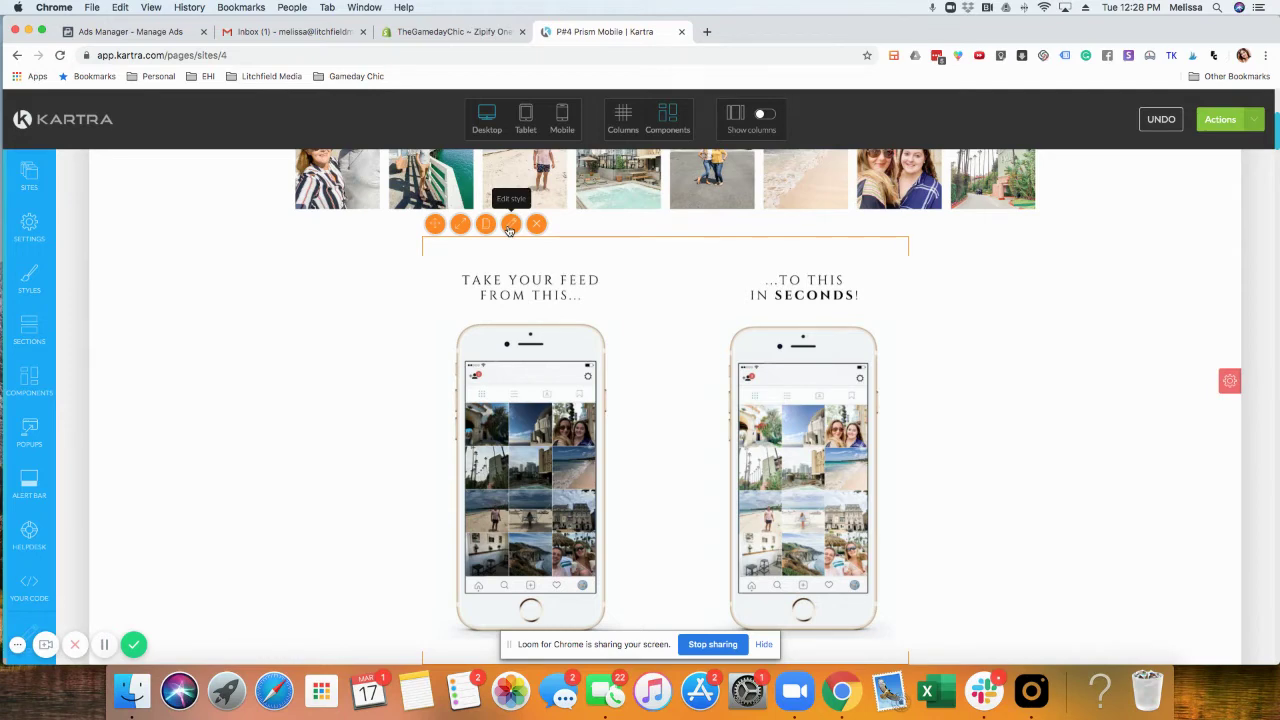
- Open the controls of Section 2, which holds the phone comparison, and mark the section as a favorite
{"action": "scroll", "coordinate": [330, 255], "scroll_direction": "down", "scroll_amount": 5}
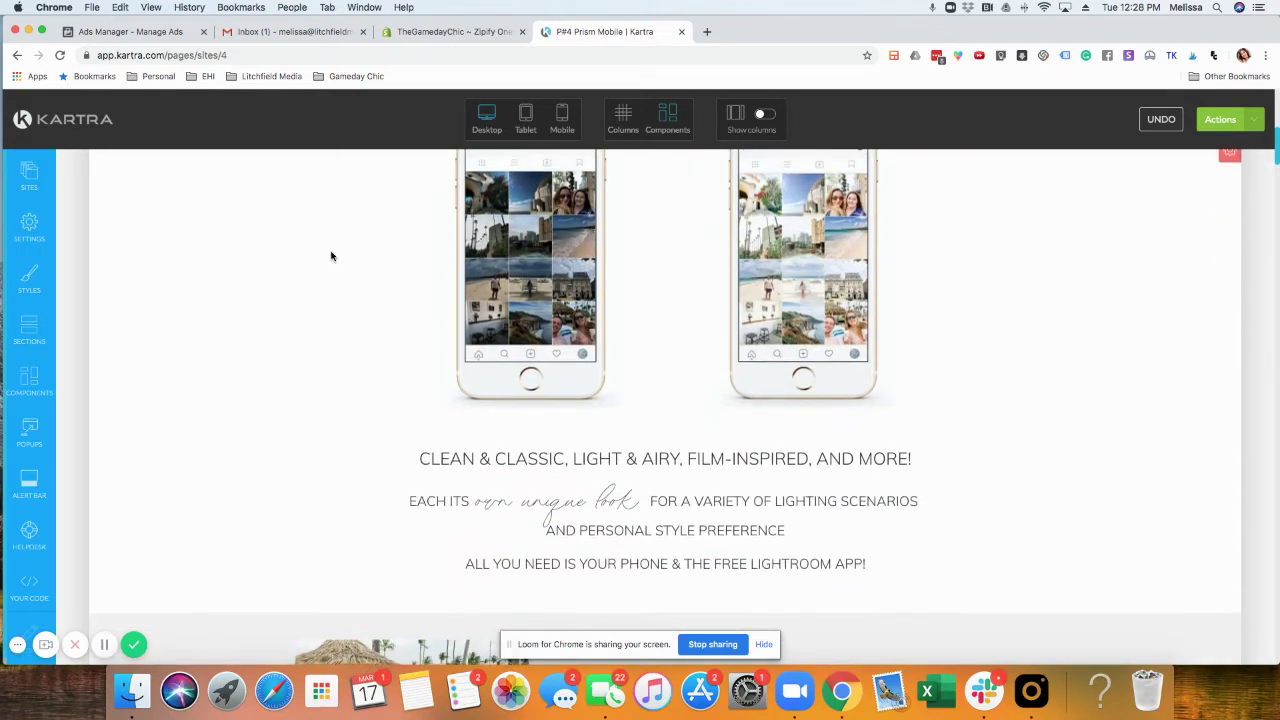
{"action": "scroll", "coordinate": [331, 256], "scroll_direction": "up", "scroll_amount": 3}
{"action": "scroll", "coordinate": [331, 256], "scroll_direction": "down", "scroll_amount": 4}
{"action": "scroll", "coordinate": [331, 256], "scroll_direction": "up", "scroll_amount": 3}
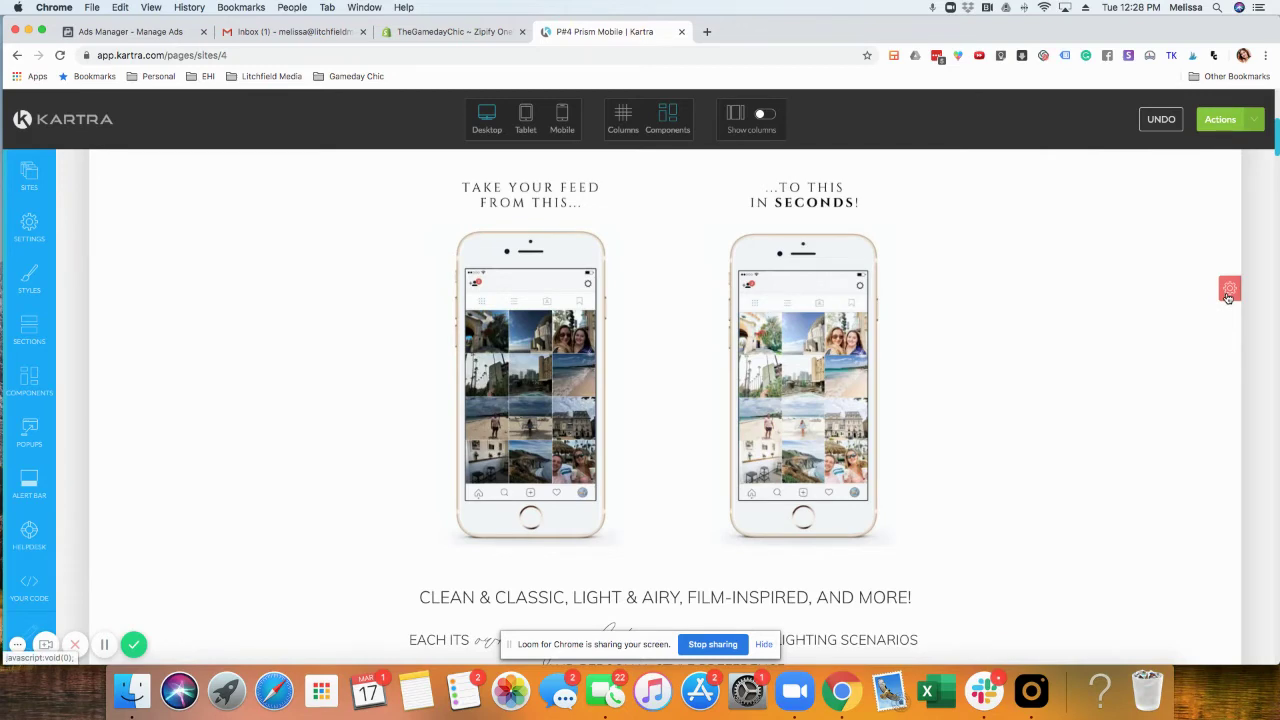
{"action": "scroll", "coordinate": [1168, 286], "scroll_direction": "up", "scroll_amount": 3}
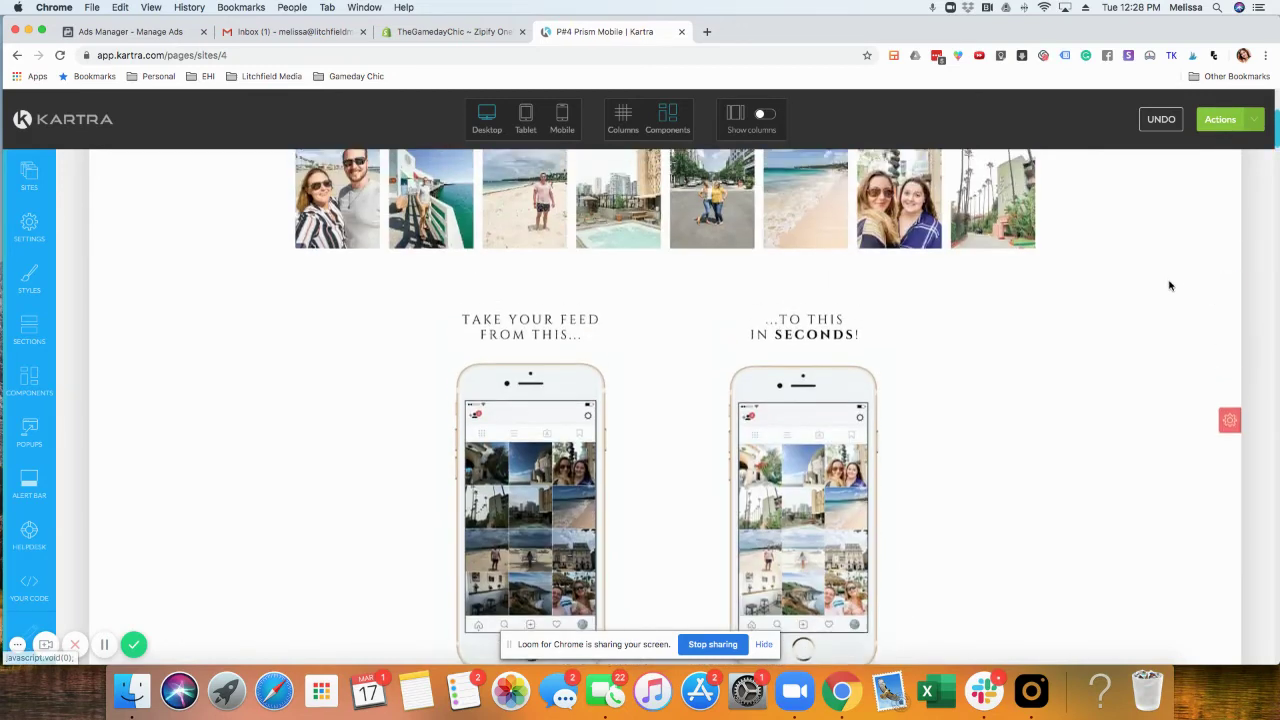
{"action": "scroll", "coordinate": [1170, 287], "scroll_direction": "down", "scroll_amount": 4}
{"action": "scroll", "coordinate": [1169, 286], "scroll_direction": "down", "scroll_amount": 1}
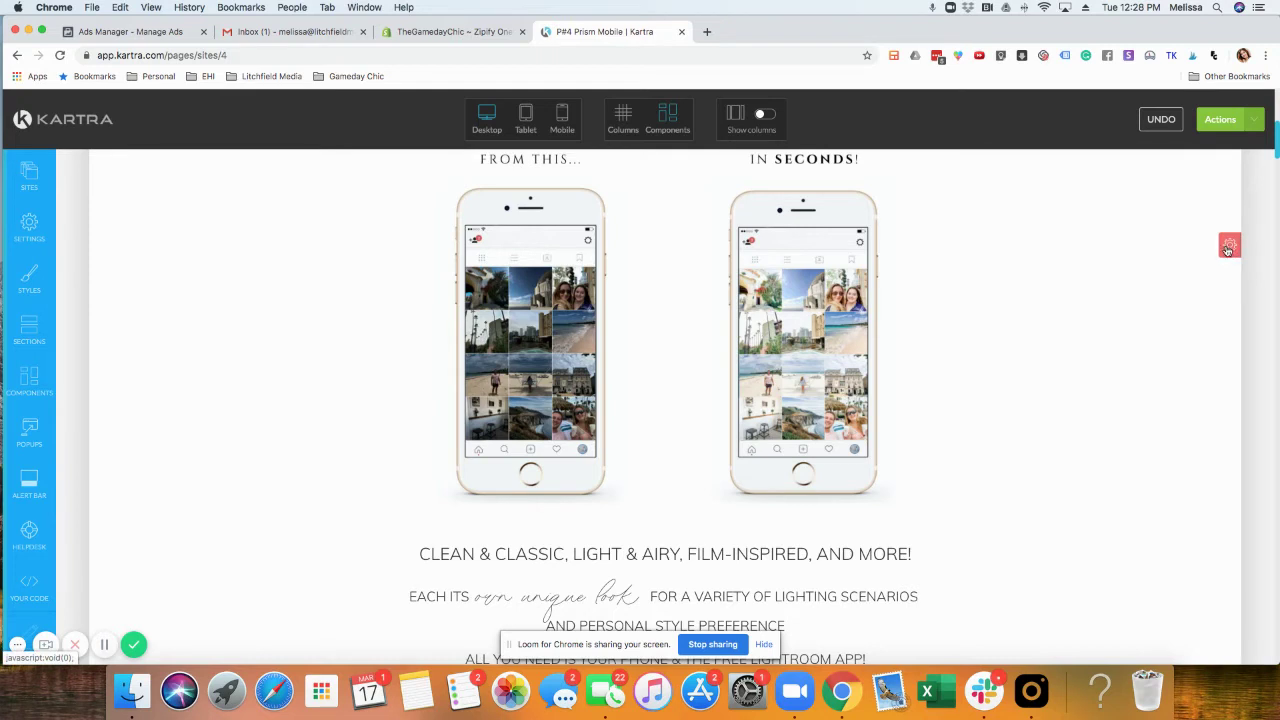
{"action": "left_click", "coordinate": [1228, 248]}
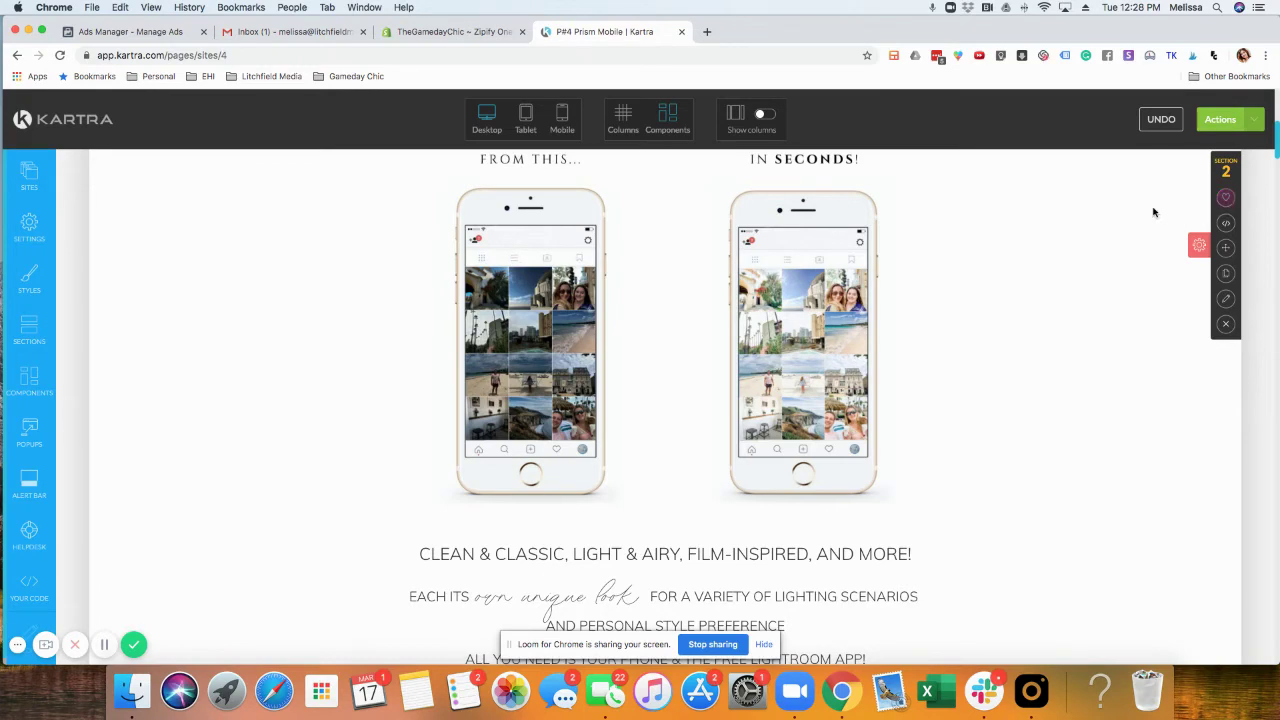
{"action": "left_click", "coordinate": [1228, 199]}
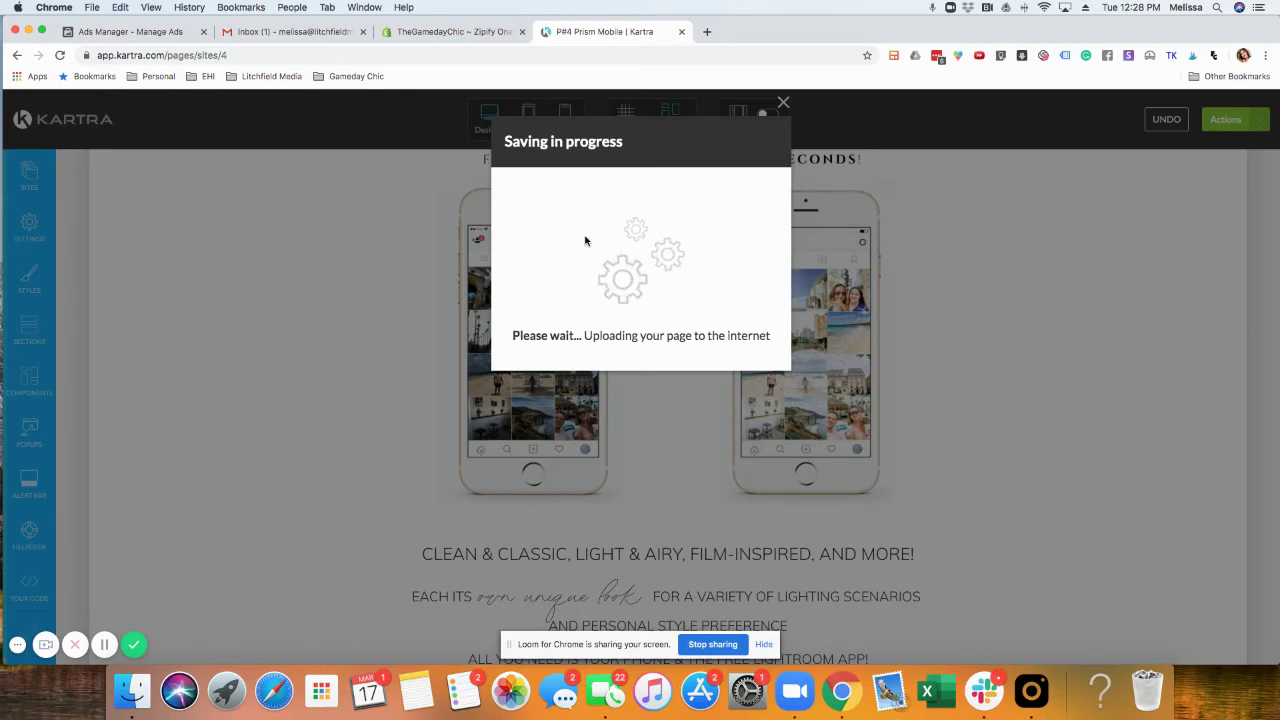
- Dismiss the saving dialog and save Section 1, which holds the before-and-after transformations link, as a favorite
{"action": "left_click", "coordinate": [783, 104]}
{"action": "scroll", "coordinate": [1135, 305], "scroll_direction": "up", "scroll_amount": 3}
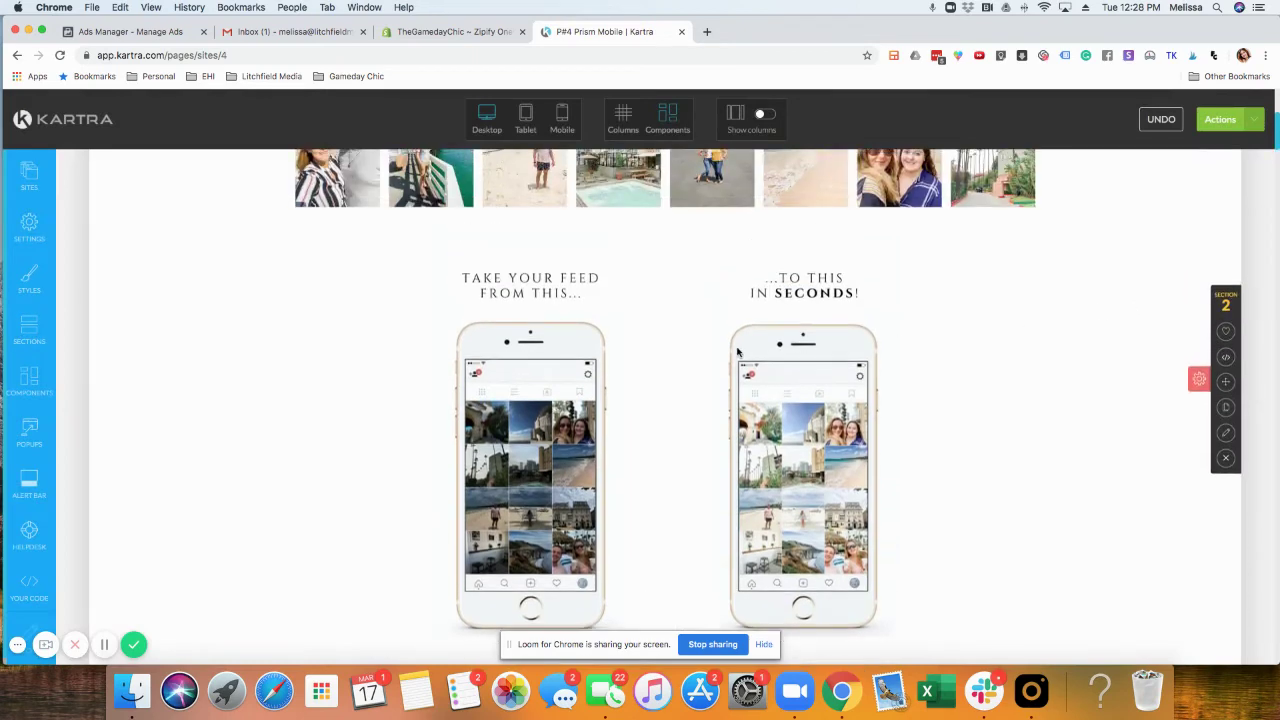
{"action": "scroll", "coordinate": [1105, 308], "scroll_direction": "up", "scroll_amount": 3}
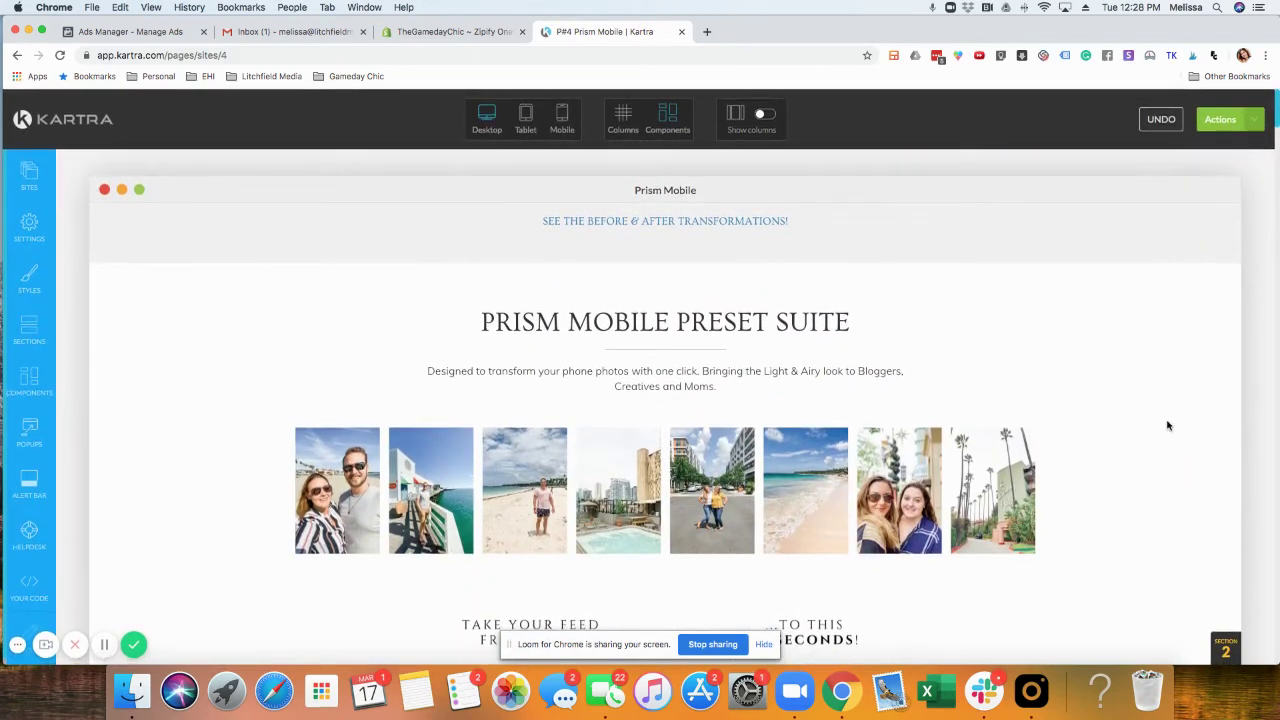
{"action": "scroll", "coordinate": [1088, 437], "scroll_direction": "down", "scroll_amount": 2}
{"action": "scroll", "coordinate": [1108, 251], "scroll_direction": "up", "scroll_amount": 2}
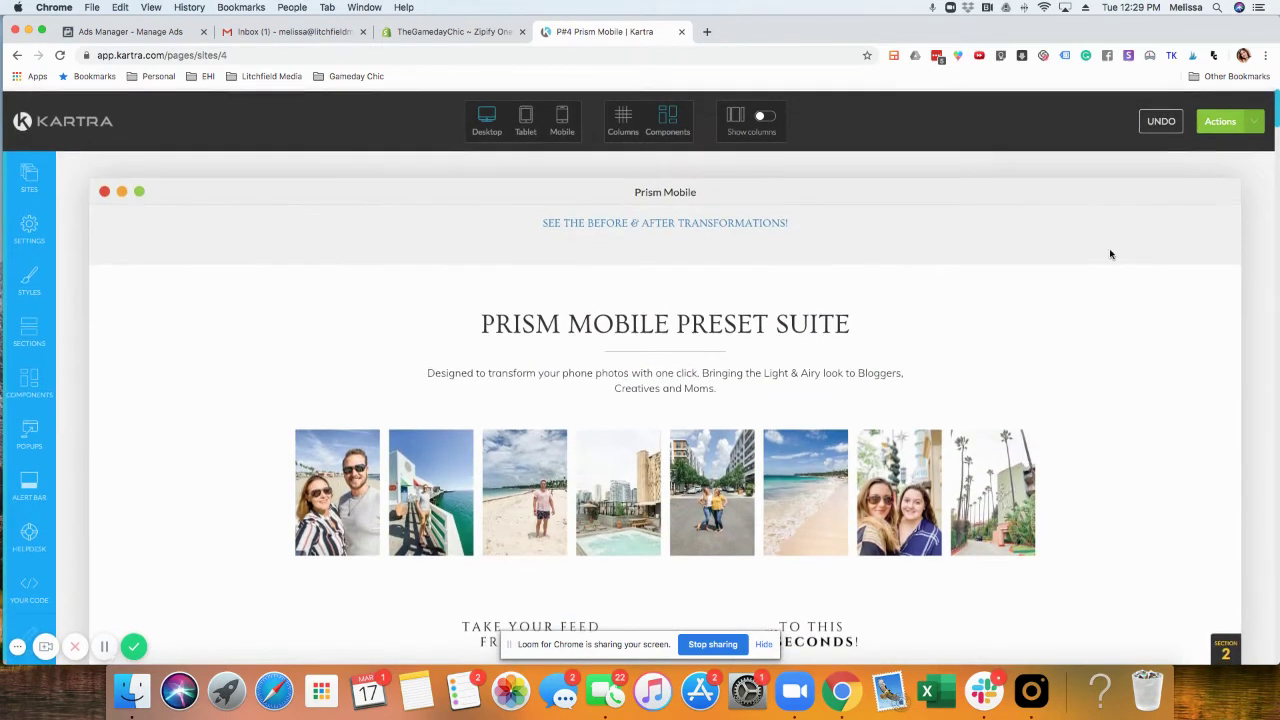
{"action": "mouse_move", "coordinate": [1229, 232]}
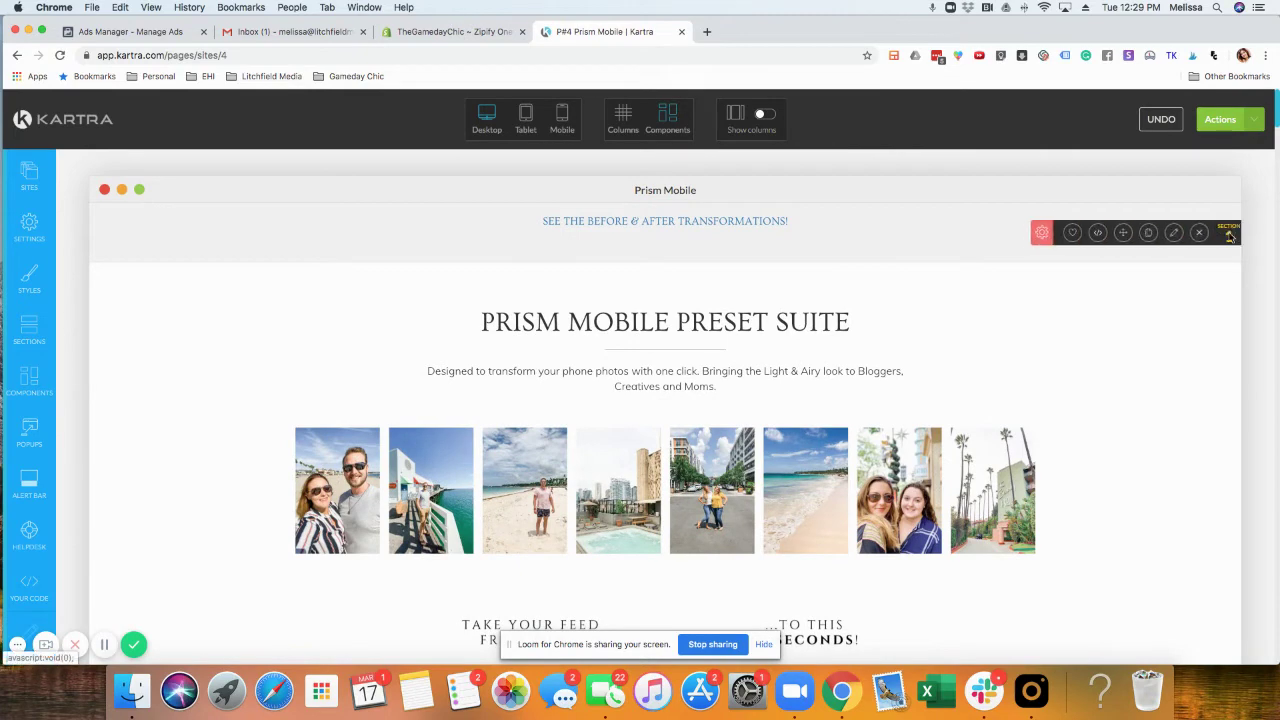
{"action": "left_click", "coordinate": [1062, 234]}
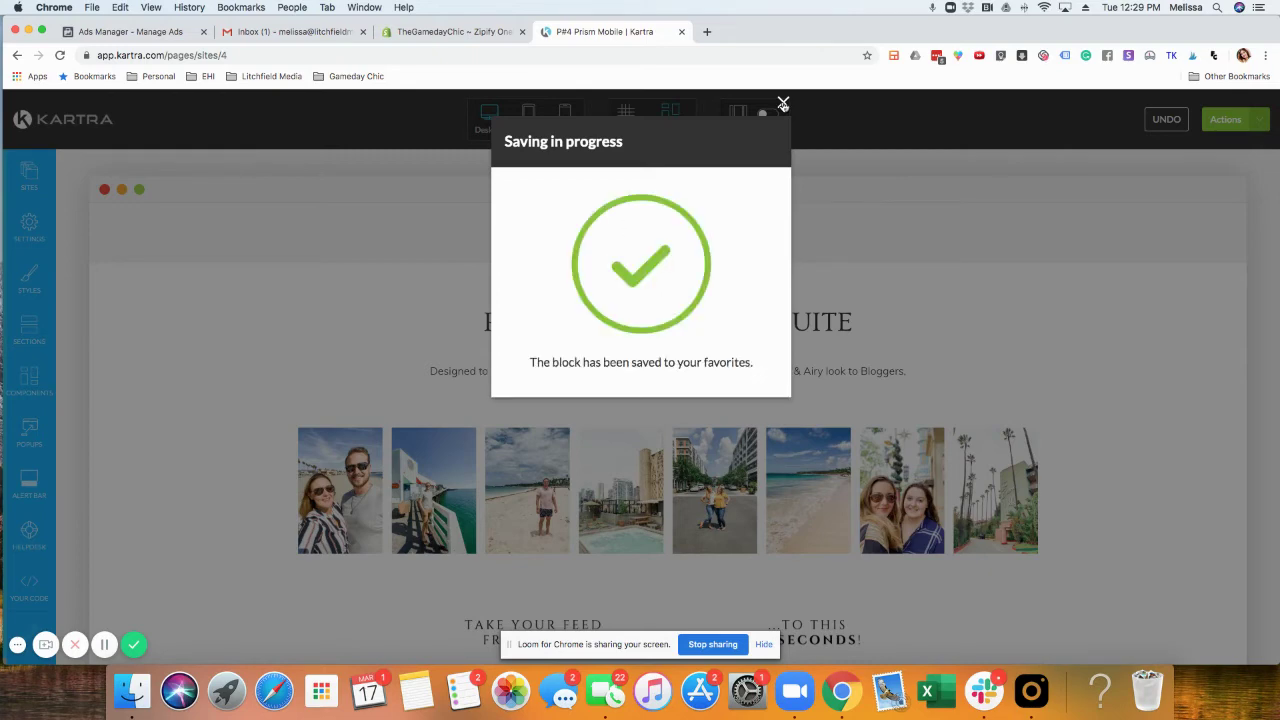
{"action": "left_click", "coordinate": [783, 104]}
- Save Section 3, which holds the couple's beach photo and the creative business paragraph, as a favorite
{"action": "scroll", "coordinate": [1028, 257], "scroll_direction": "down", "scroll_amount": 5}
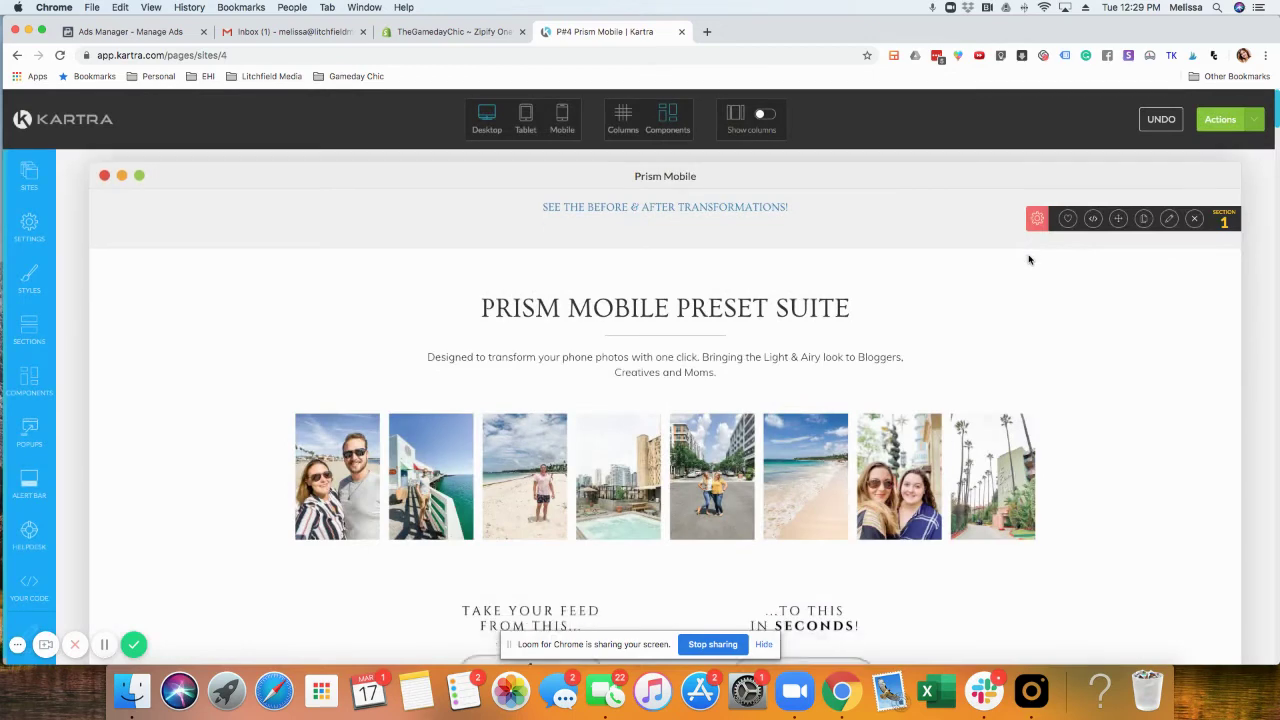
{"action": "scroll", "coordinate": [1028, 257], "scroll_direction": "down", "scroll_amount": 10}
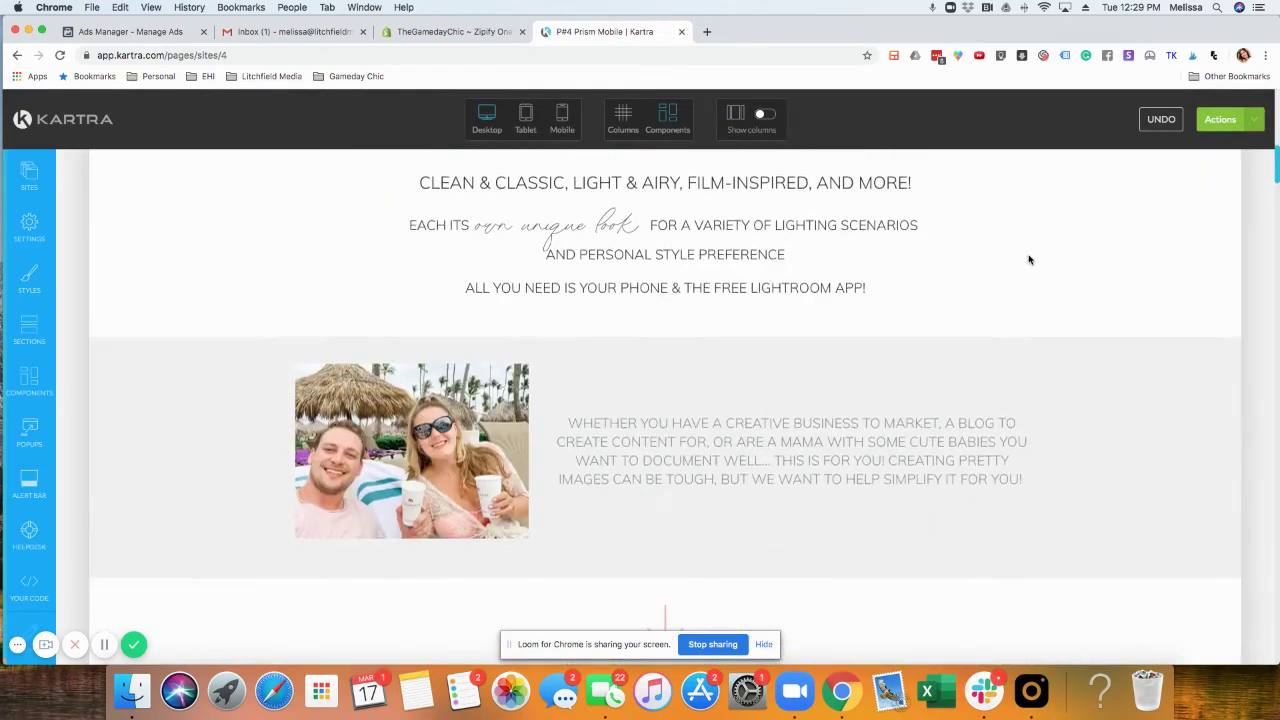
{"action": "scroll", "coordinate": [800, 290], "scroll_direction": "up", "scroll_amount": 1}
{"action": "scroll", "coordinate": [845, 300], "scroll_direction": "down", "scroll_amount": 4}
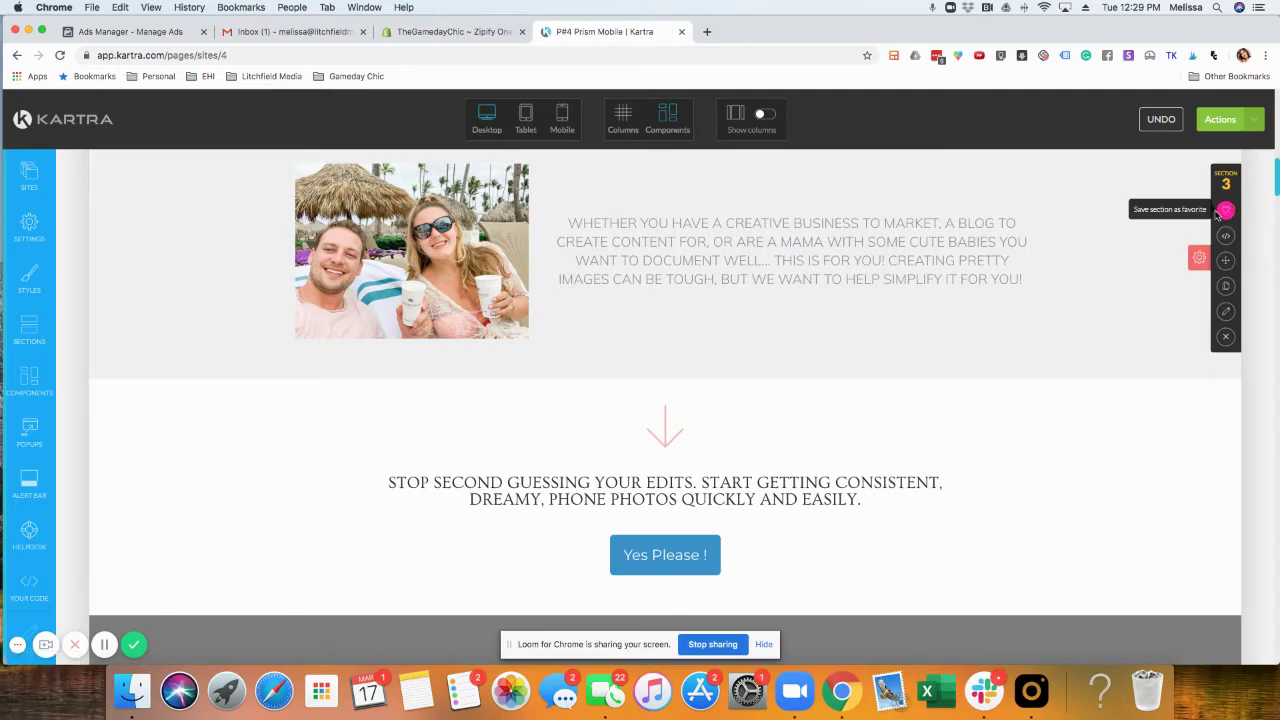
{"action": "left_click", "coordinate": [1214, 210]}
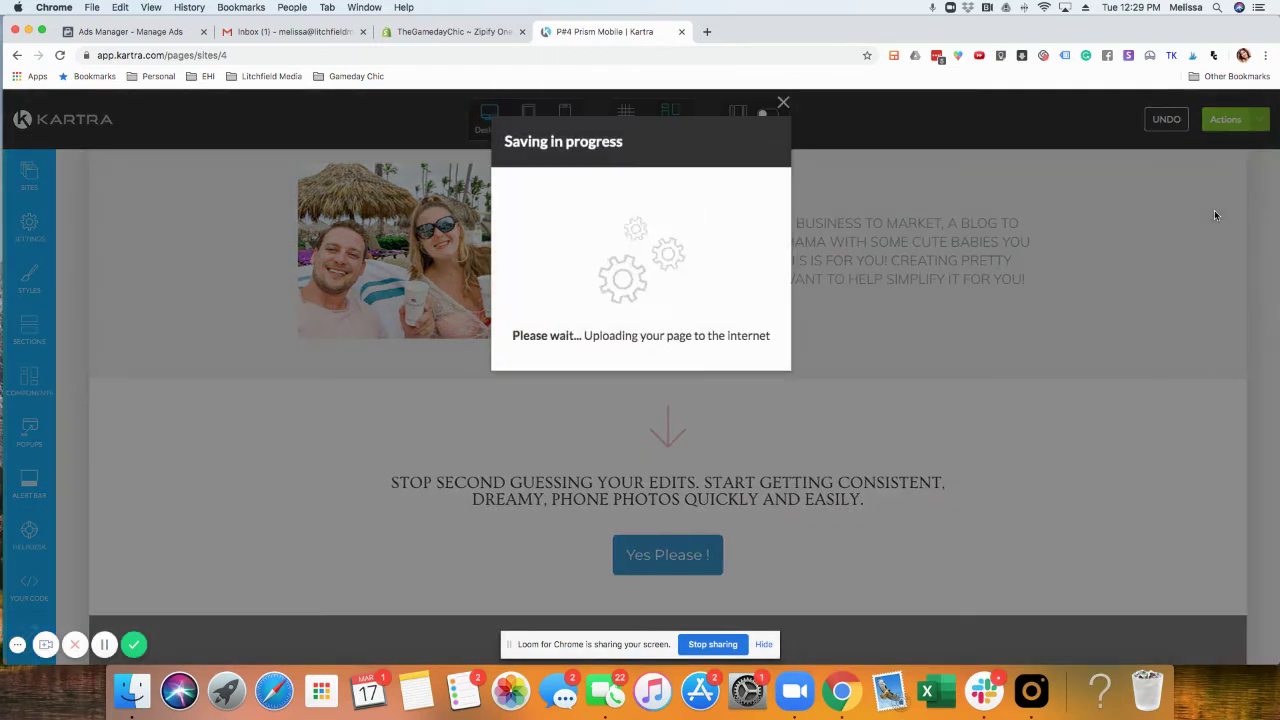
{"action": "left_click", "coordinate": [783, 104]}
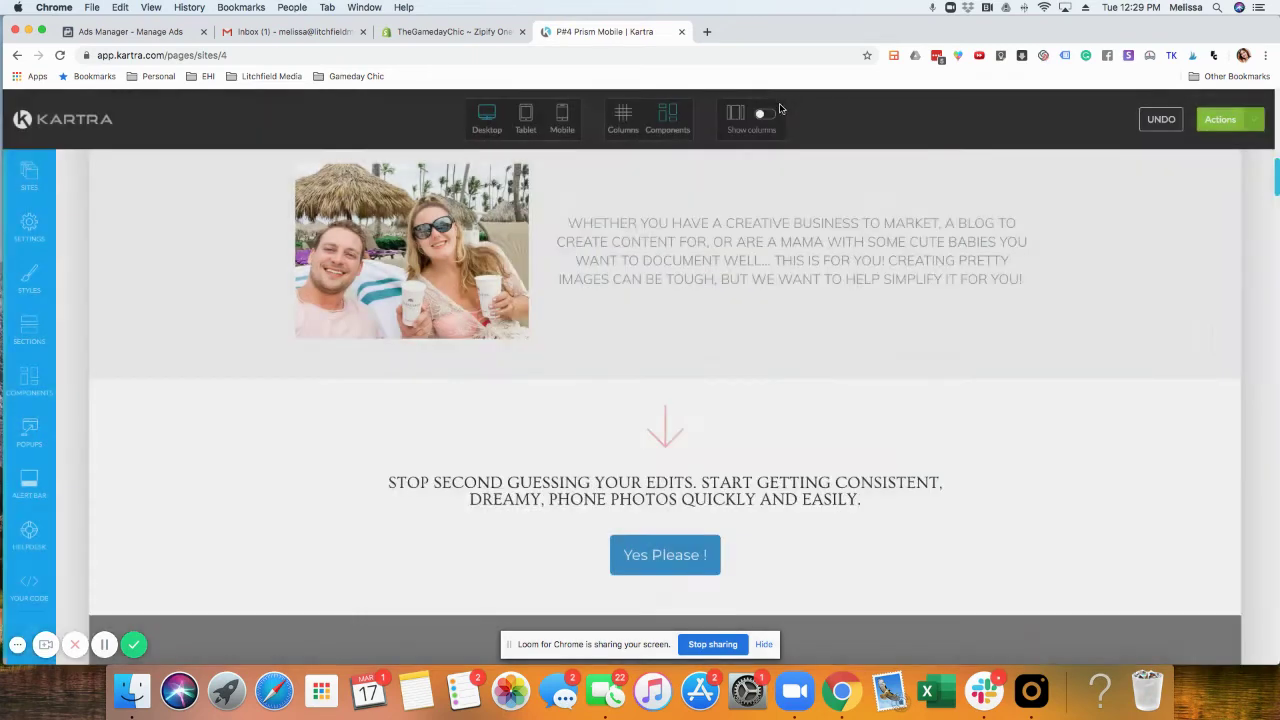
- Open the text formatting options of the Section 3 paragraph and of the STOP SECOND GUESSING YOUR EDITS heading
{"action": "left_click", "coordinate": [655, 226]}
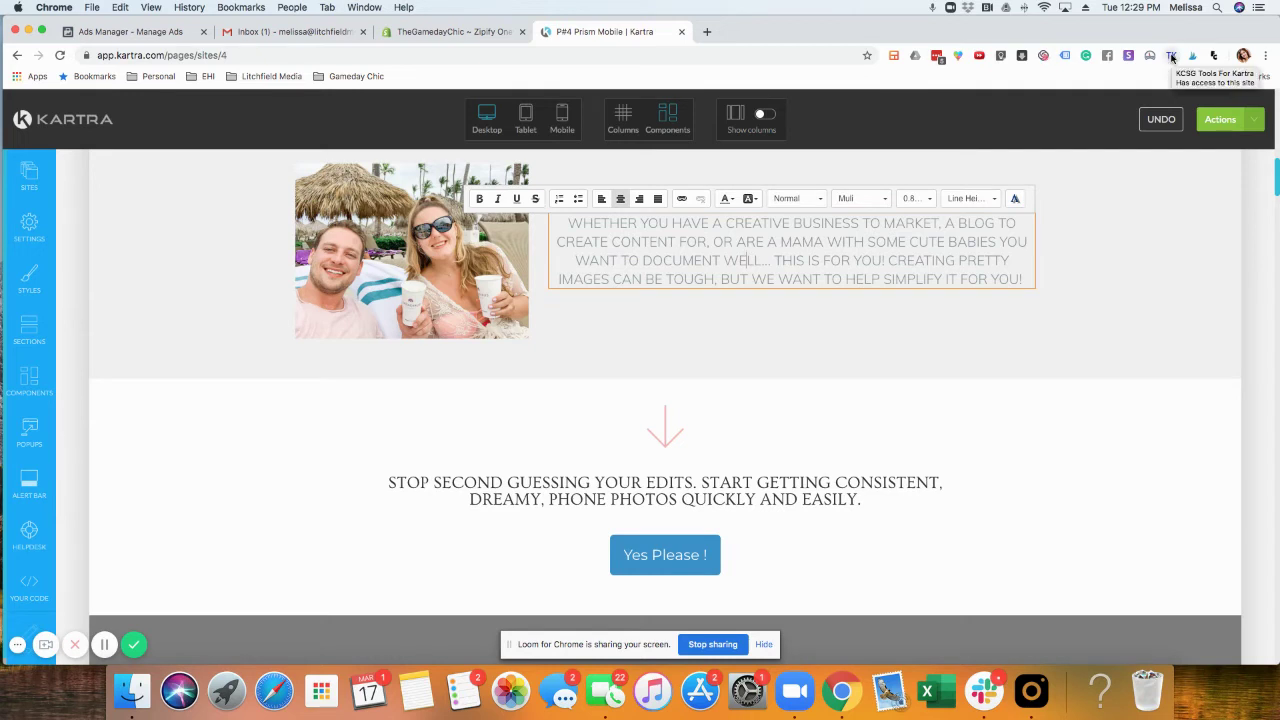
{"action": "left_click", "coordinate": [617, 493]}
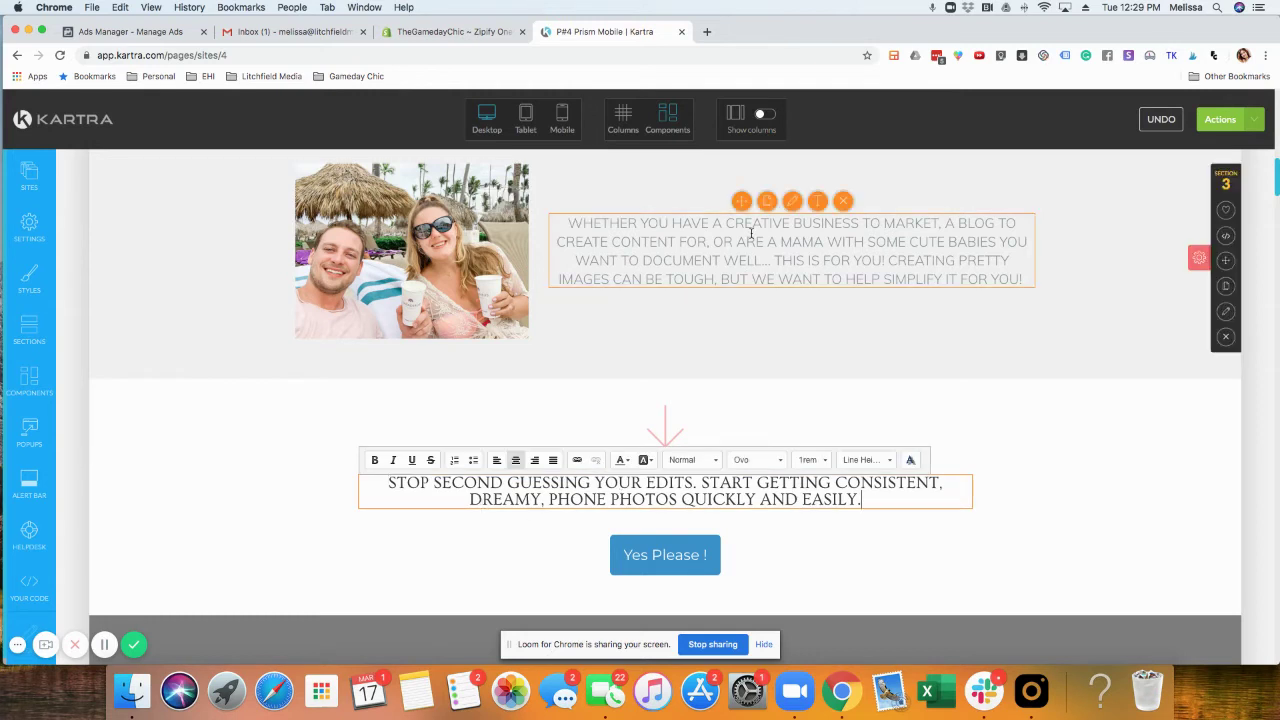
{"action": "left_click", "coordinate": [818, 204]}
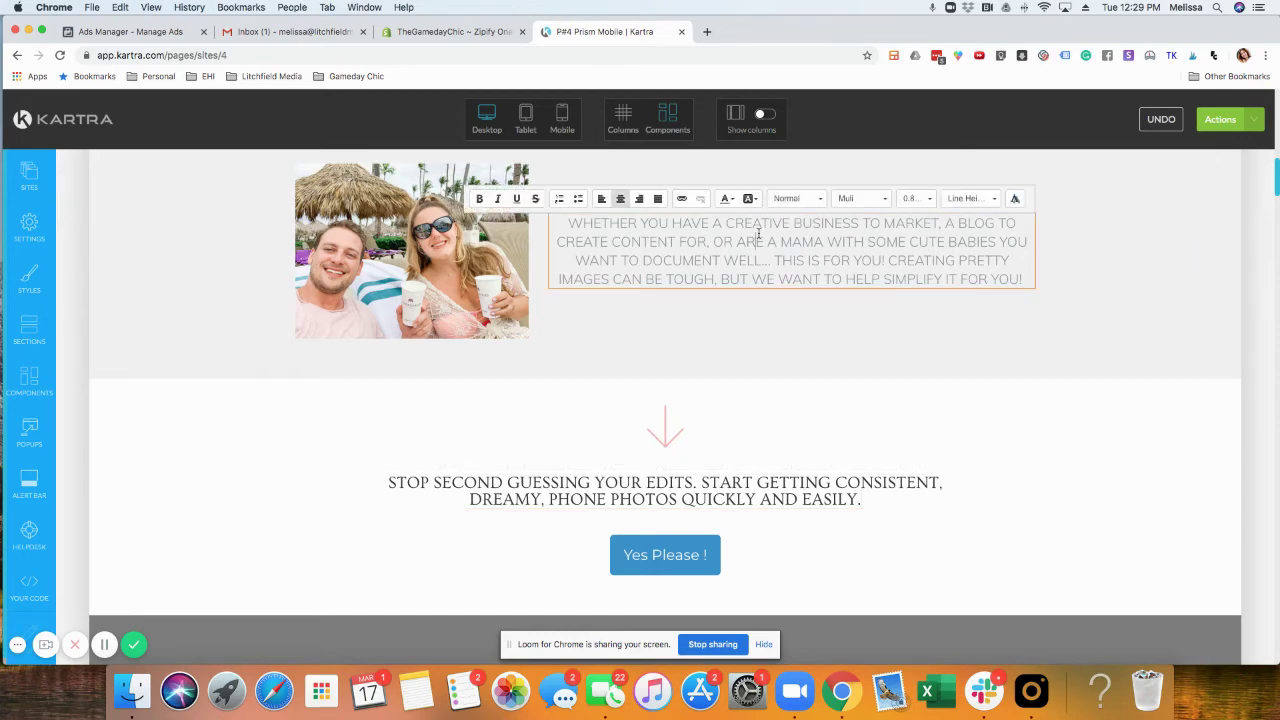
- Review the Yes Please ! button's style, link and alignment options, keeping center alignment, and close its configuration
{"action": "scroll", "coordinate": [823, 263], "scroll_direction": "down", "scroll_amount": 5}
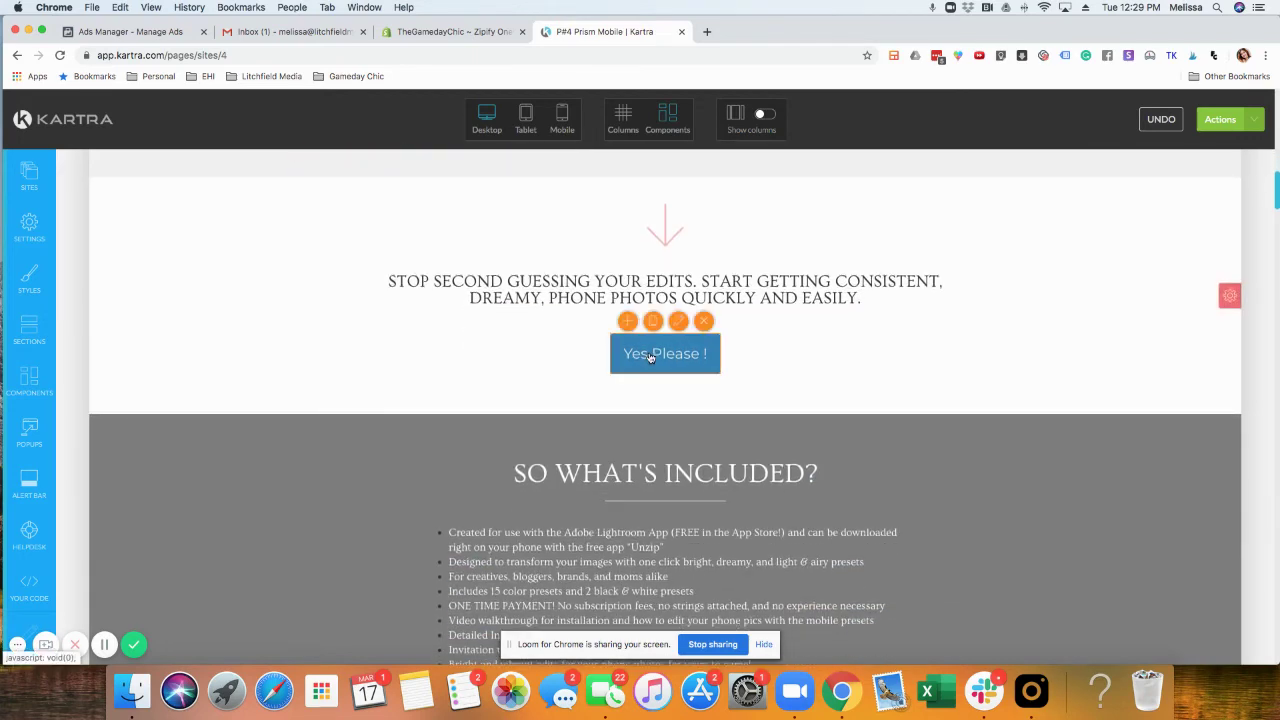
{"action": "left_click", "coordinate": [678, 322]}
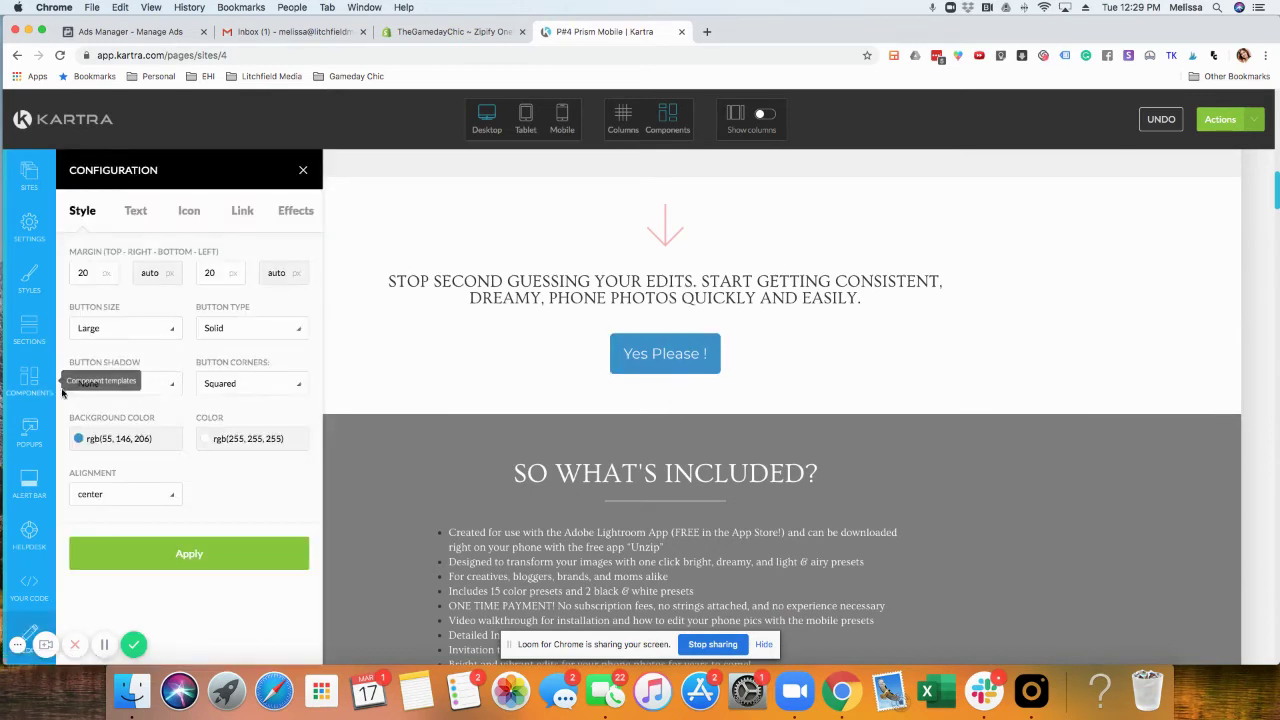
{"action": "left_click", "coordinate": [238, 216]}
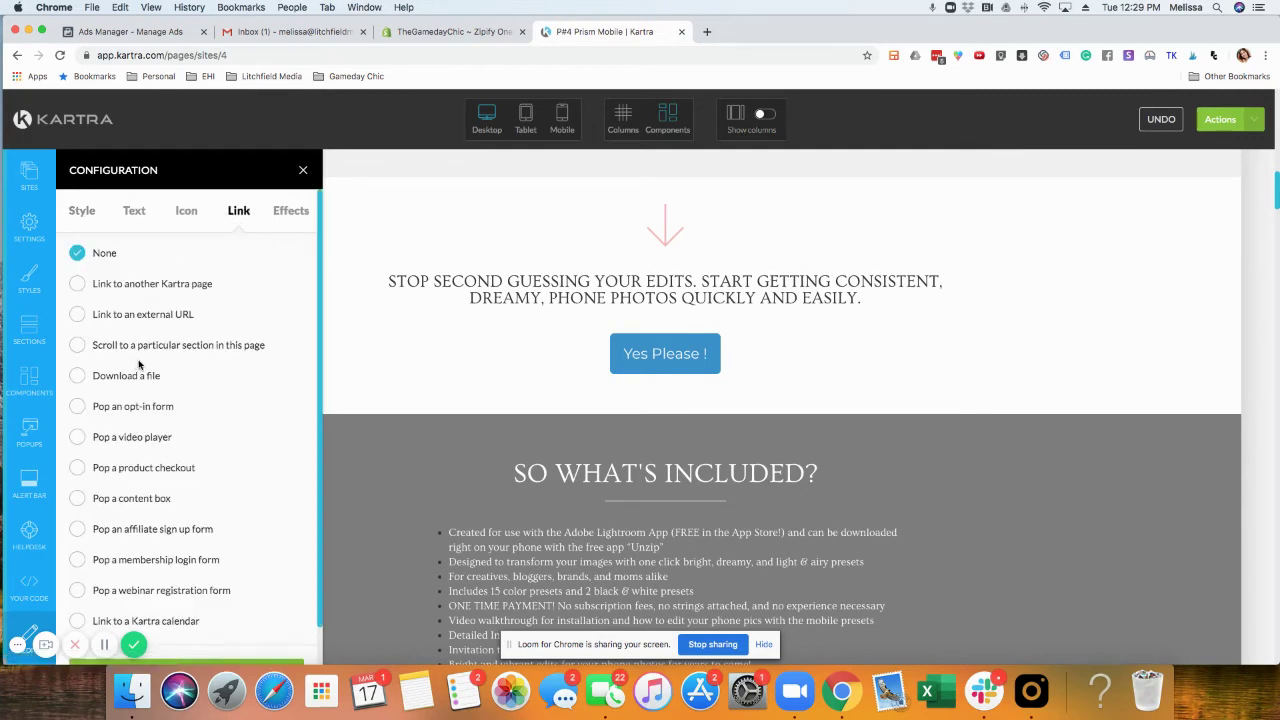
{"action": "left_click", "coordinate": [84, 211]}
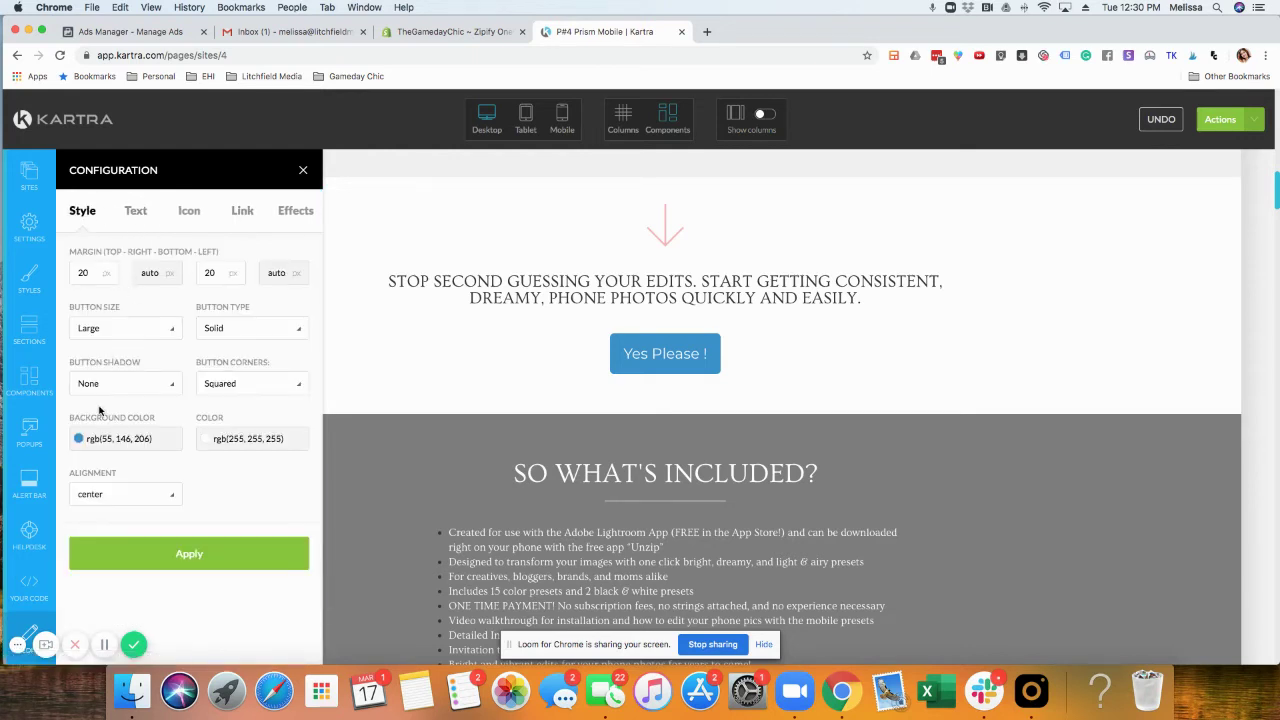
{"action": "left_click", "coordinate": [105, 499]}
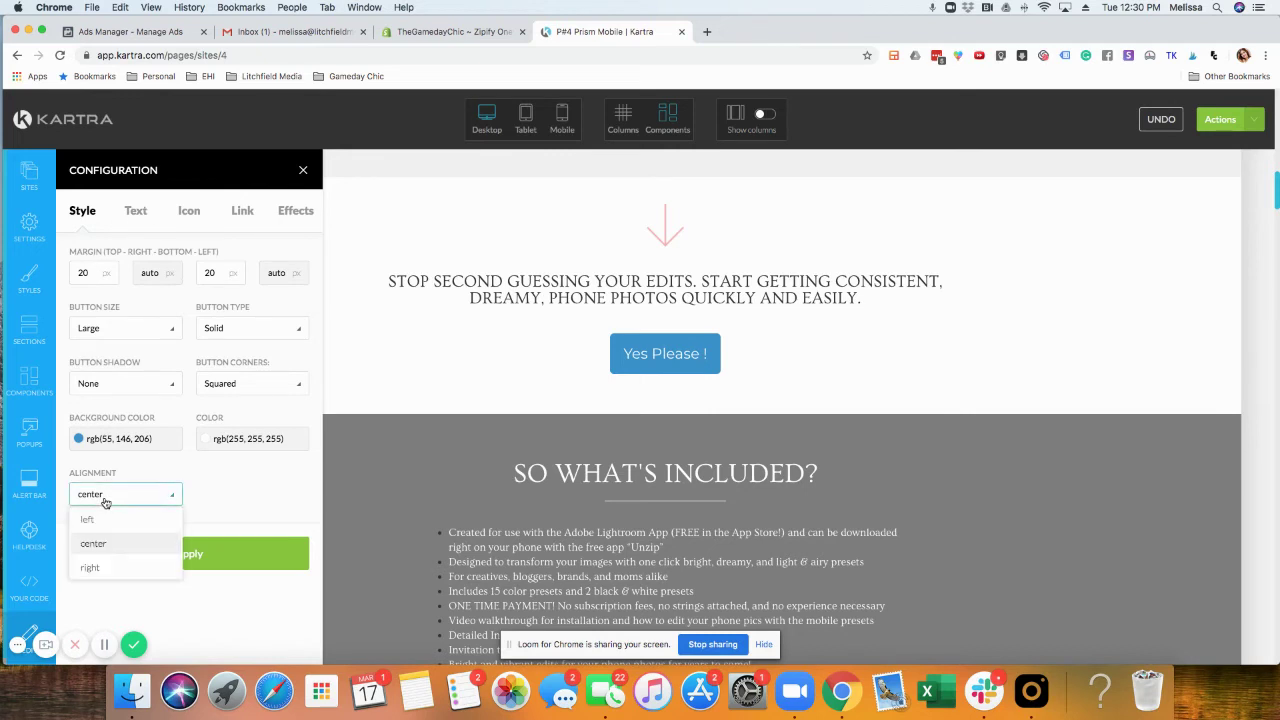
{"action": "left_click", "coordinate": [140, 548]}
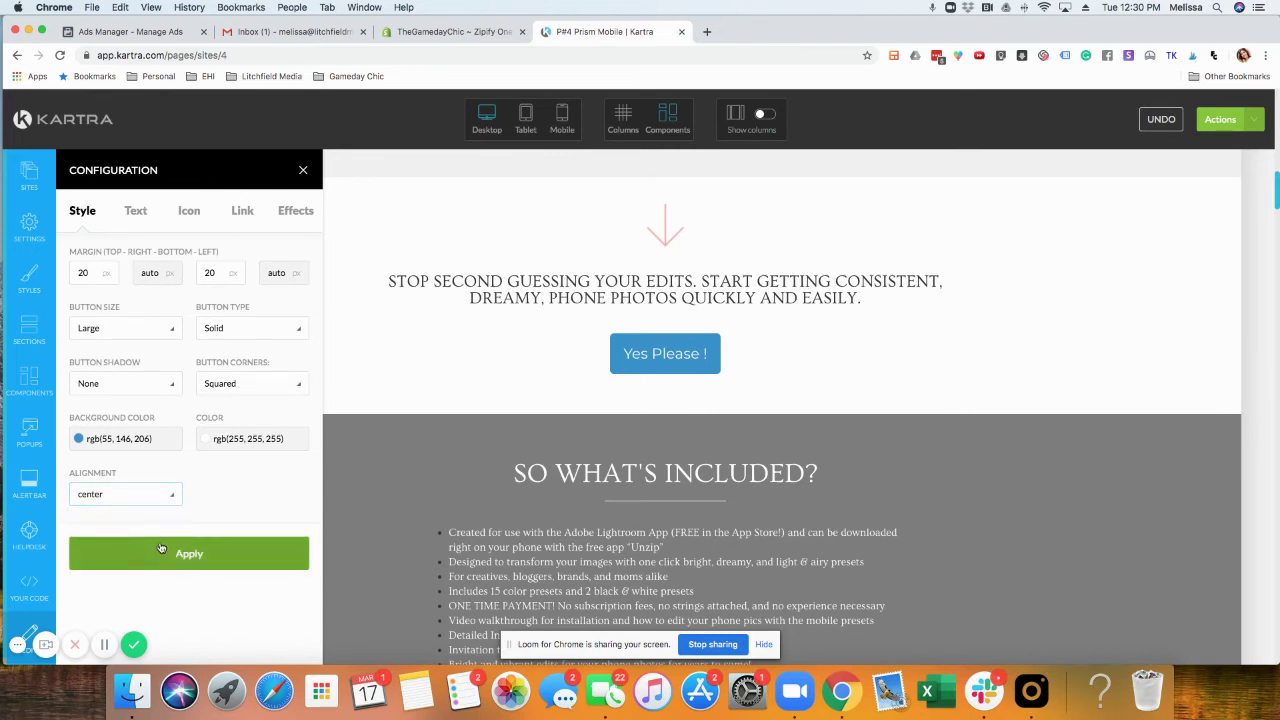
{"action": "left_click", "coordinate": [303, 170]}
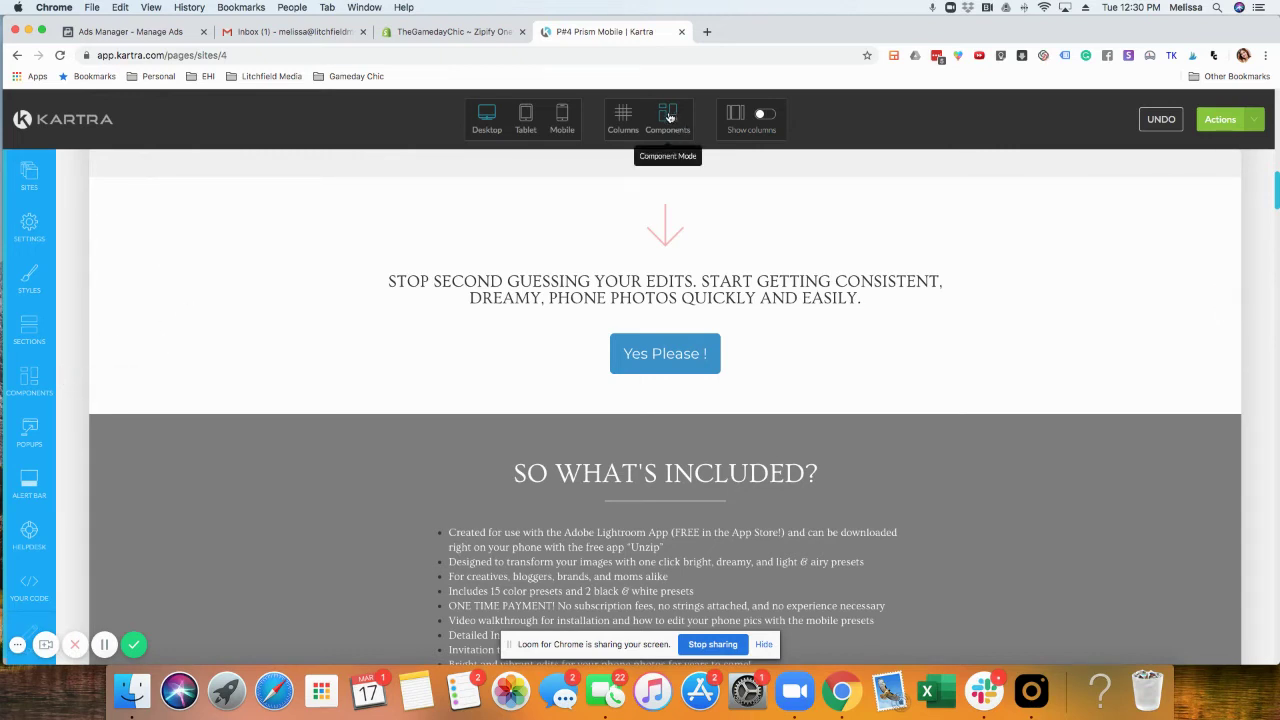
- Browse the component templates, including the available column layouts
{"action": "left_click", "coordinate": [29, 384]}
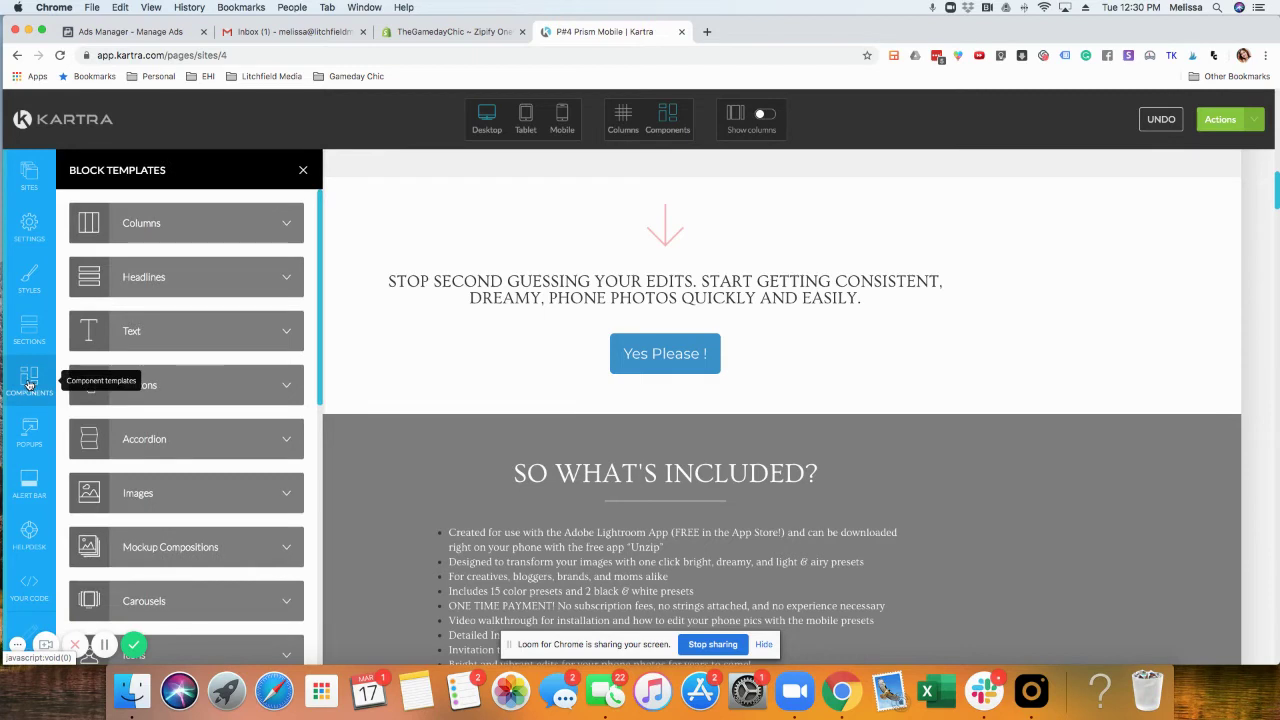
{"action": "left_click", "coordinate": [228, 224]}
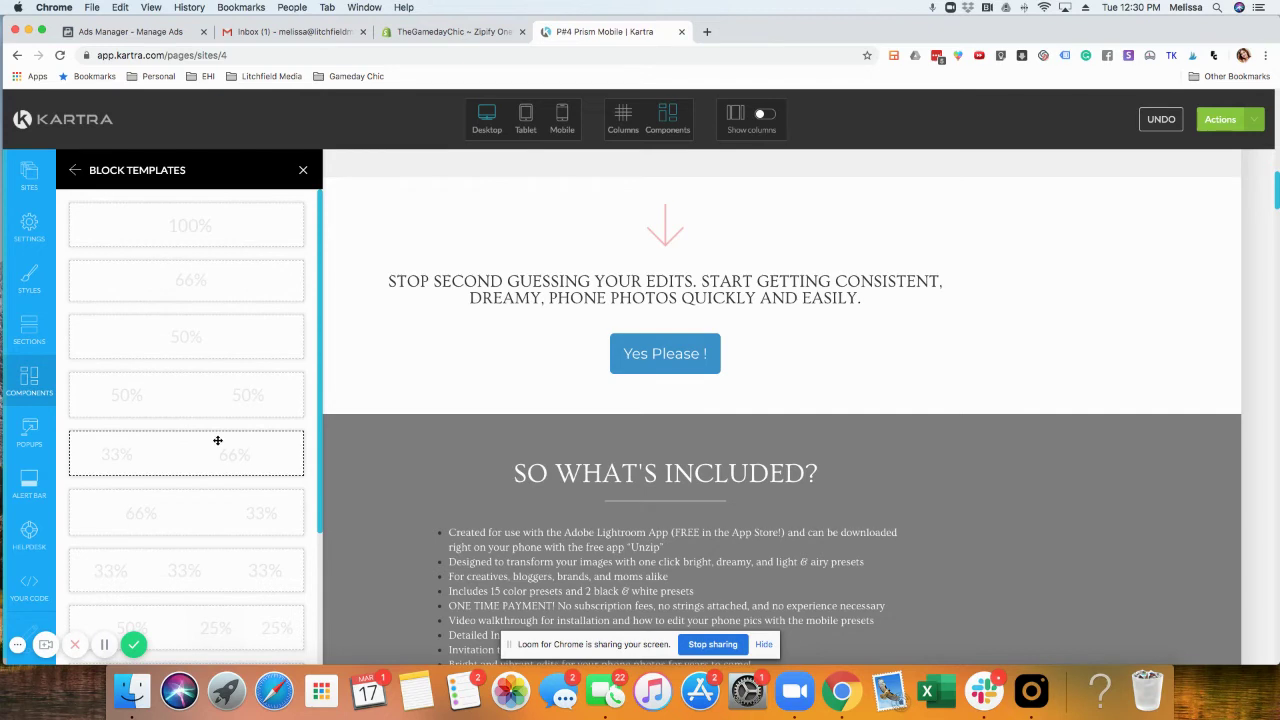
{"action": "left_click", "coordinate": [76, 174]}
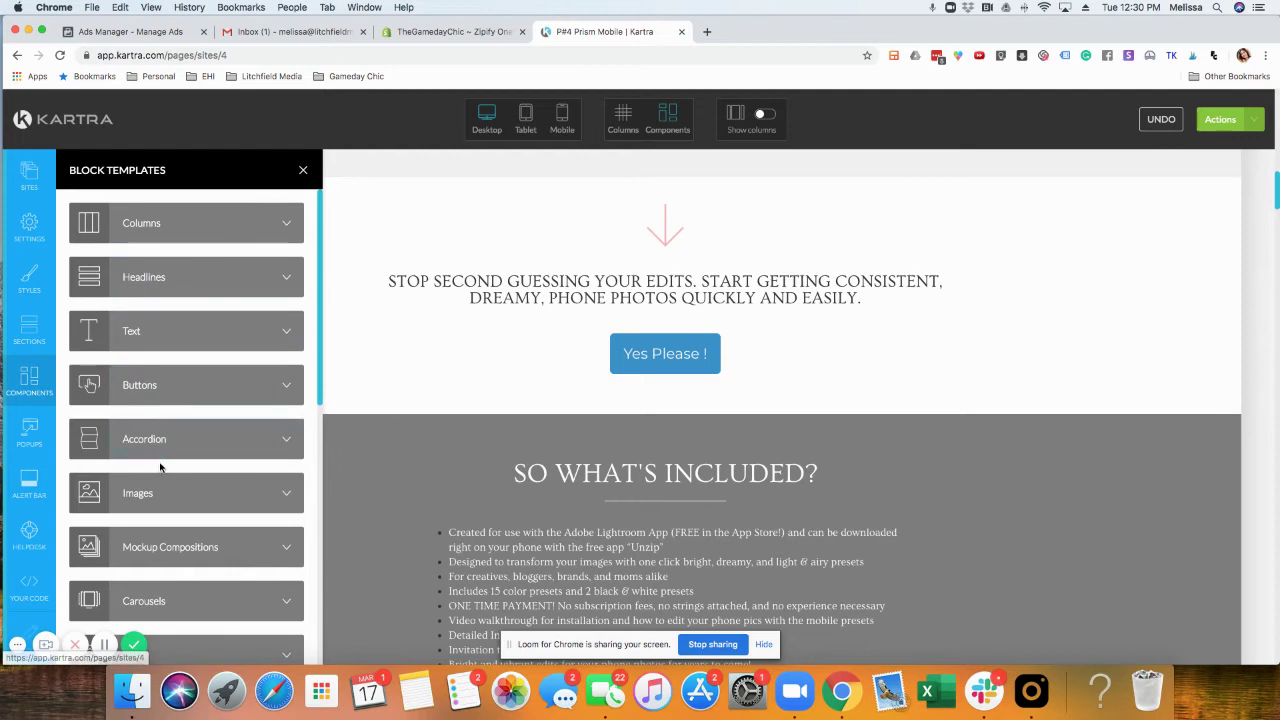
{"action": "scroll", "coordinate": [165, 440], "scroll_direction": "down", "scroll_amount": 2}
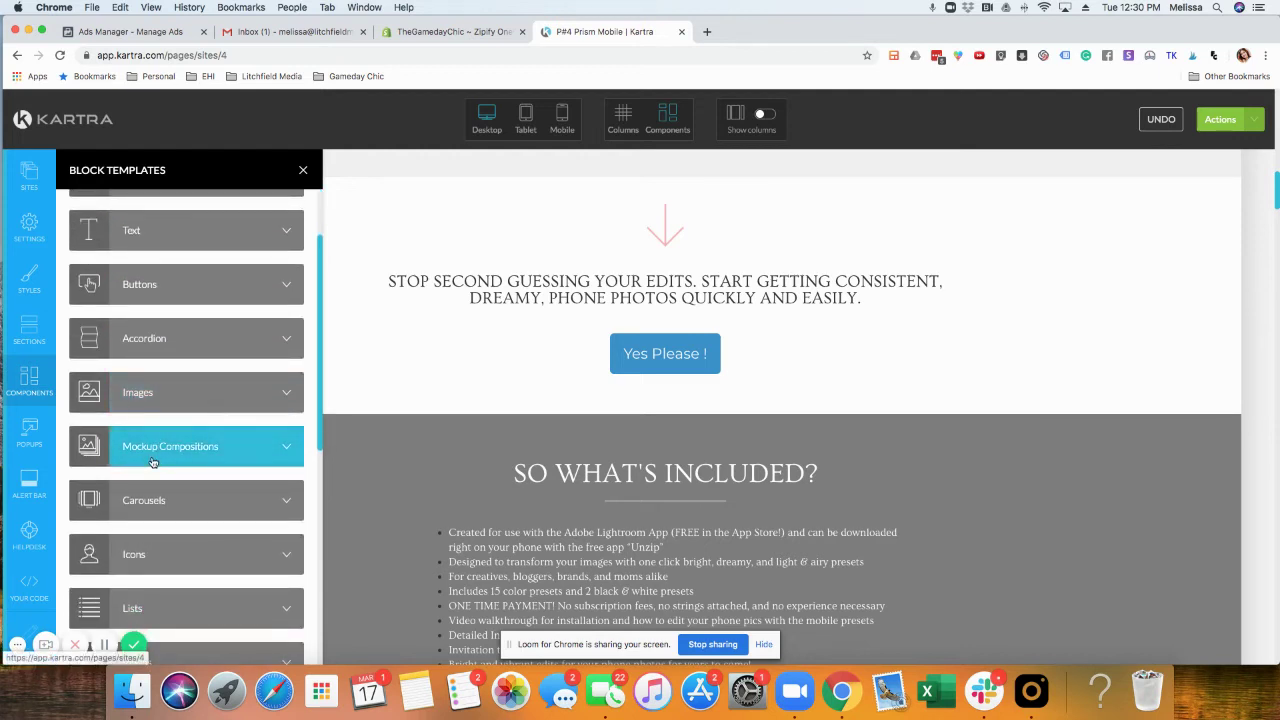
{"action": "scroll", "coordinate": [154, 461], "scroll_direction": "down", "scroll_amount": 1}
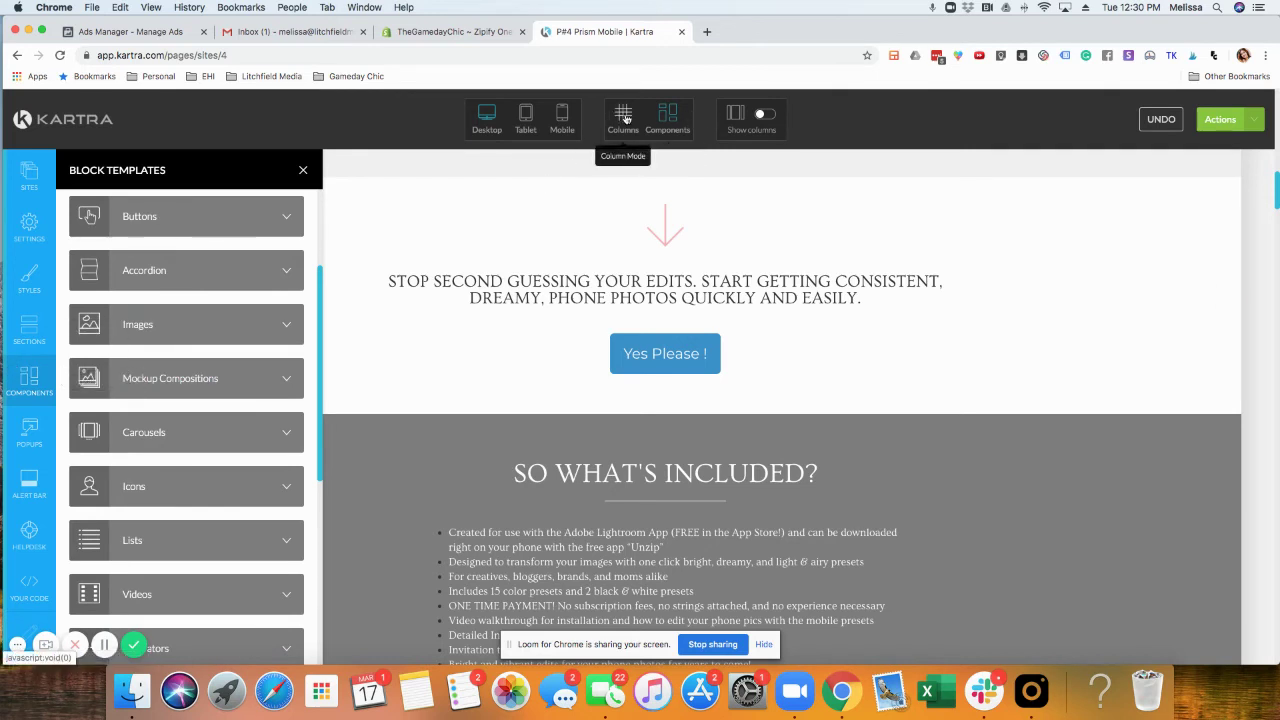
{"action": "scroll", "coordinate": [157, 427], "scroll_direction": "down", "scroll_amount": 1}
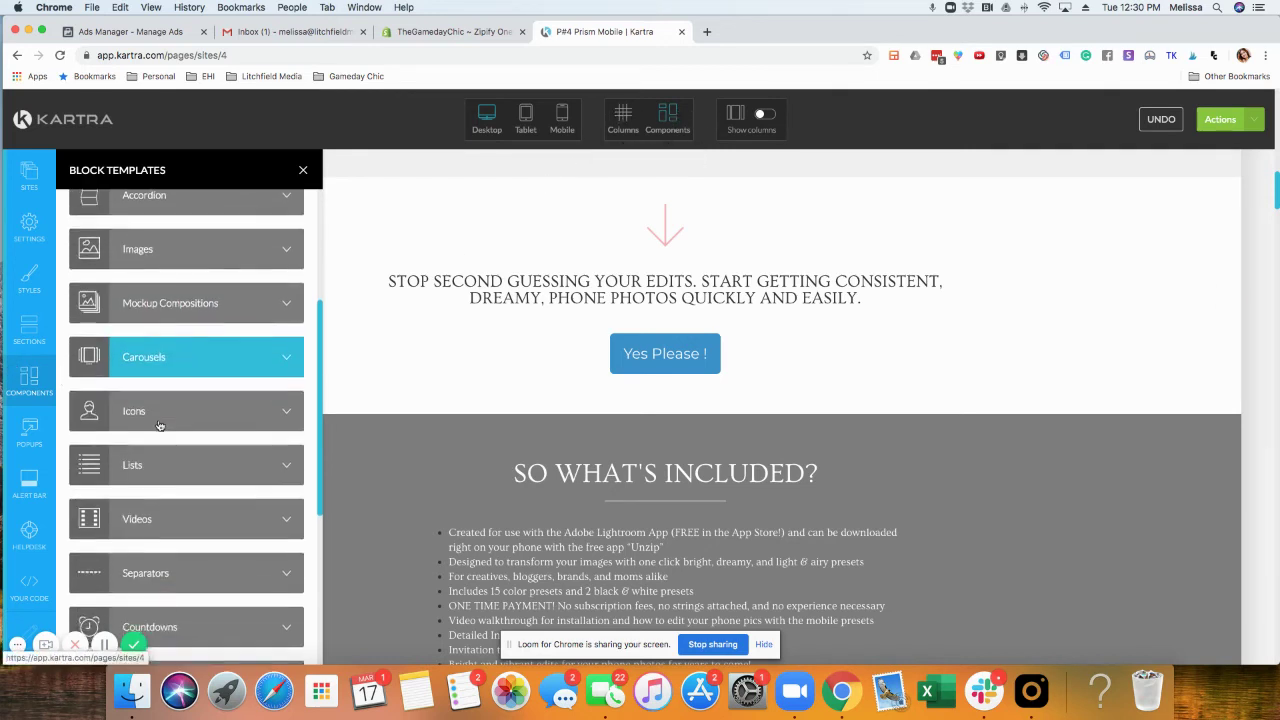
- Review the section template categories and the blocks saved under Favorite Blocks
{"action": "left_click", "coordinate": [24, 334]}
{"action": "scroll", "coordinate": [128, 329], "scroll_direction": "up", "scroll_amount": 3}
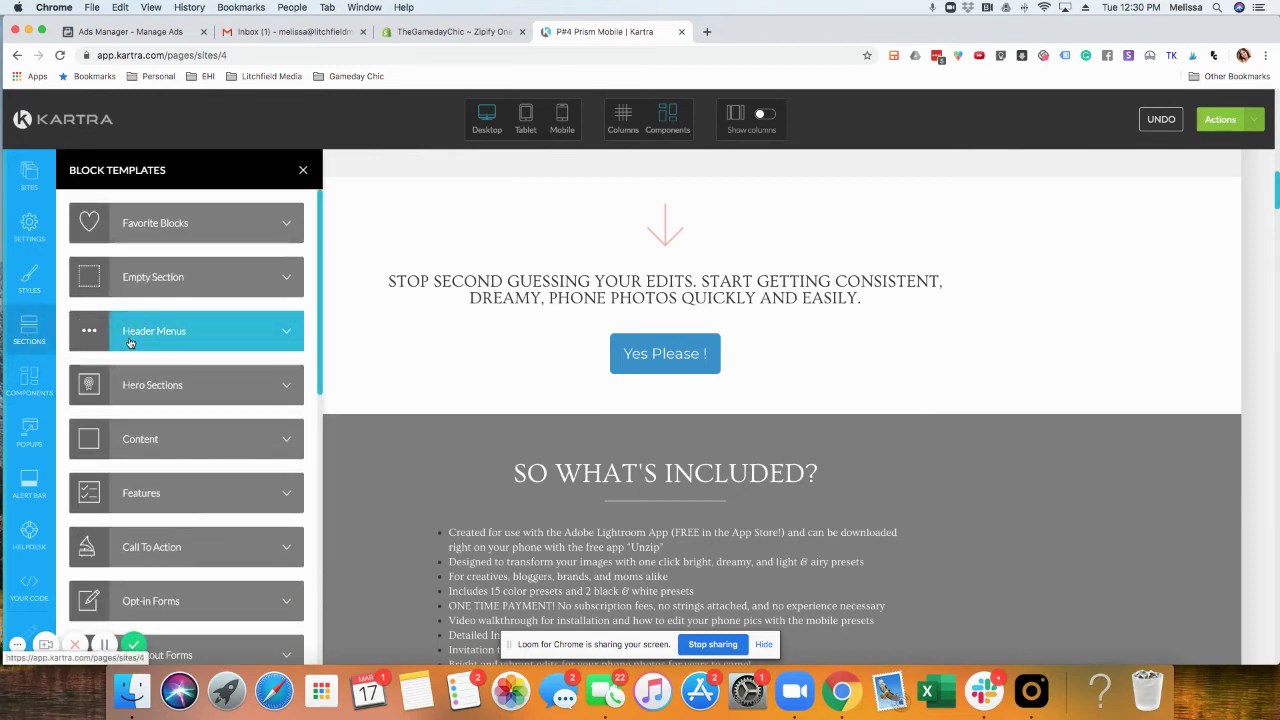
{"action": "left_click", "coordinate": [141, 229]}
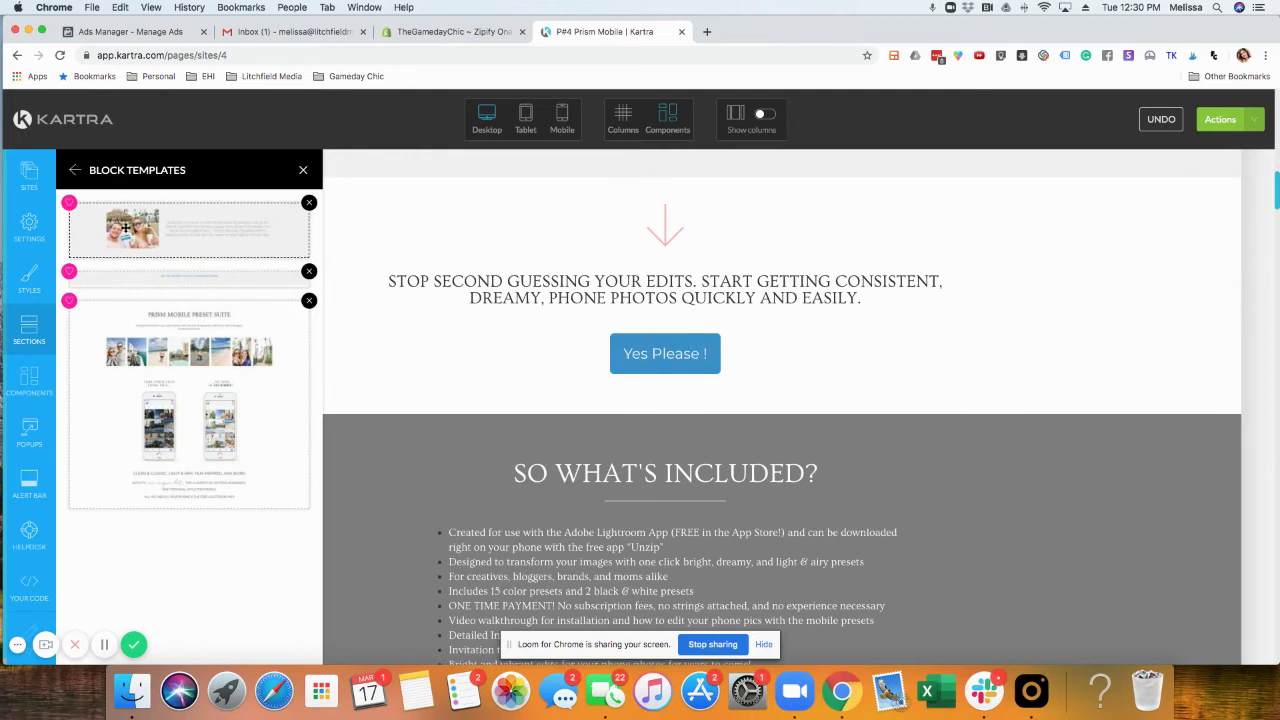
{"action": "left_click", "coordinate": [75, 170]}
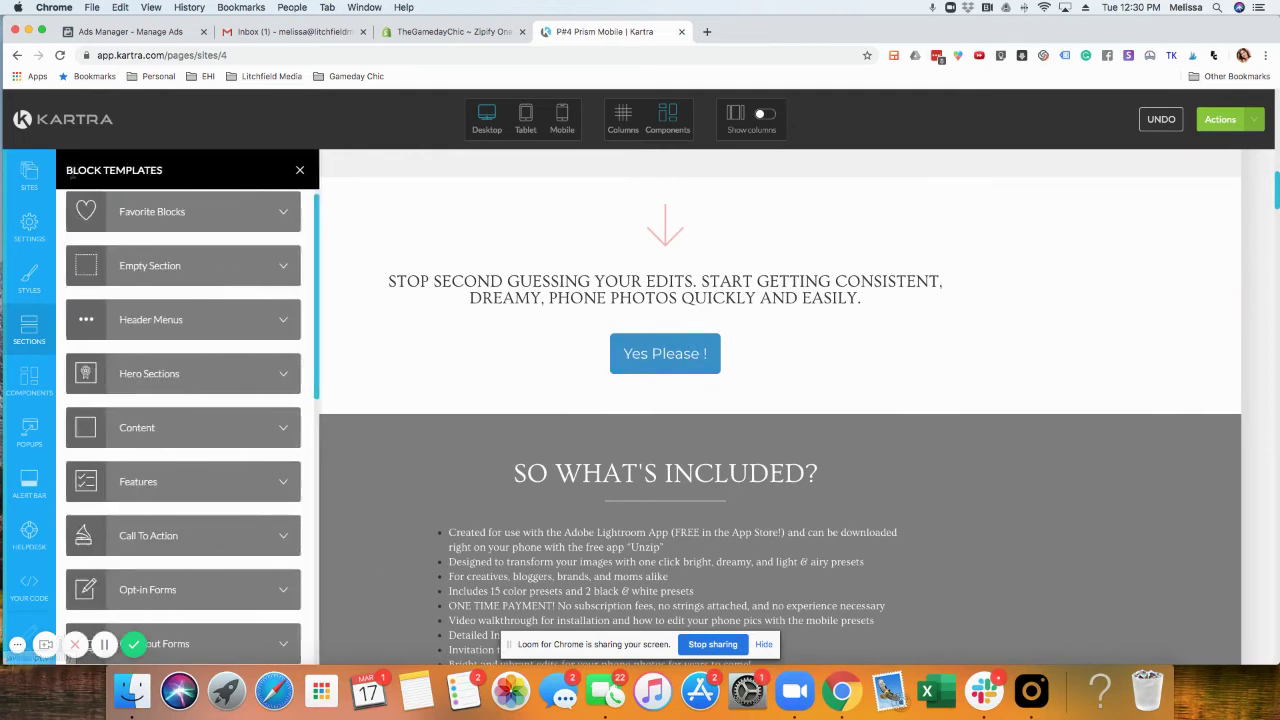
- Insert an empty block section directly above the STOP SECOND GUESSING YOUR EDITS section
{"action": "left_click", "coordinate": [181, 272]}
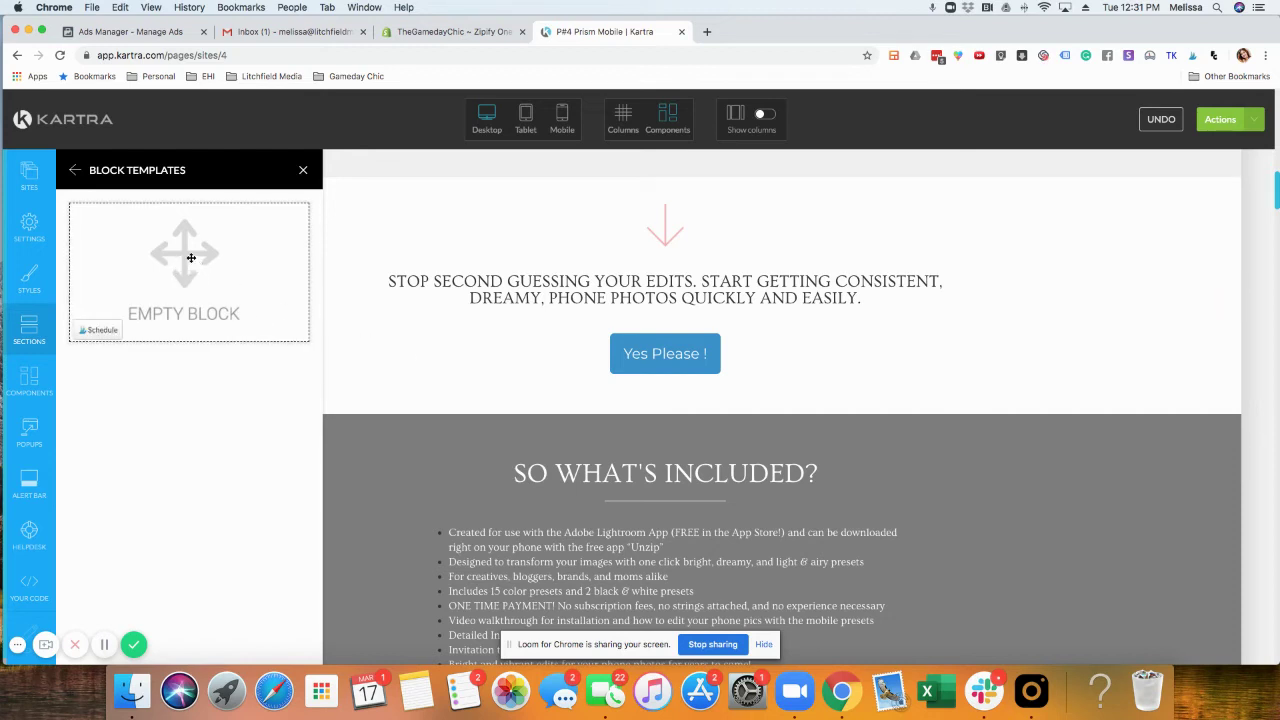
{"action": "left_click_drag", "start_coordinate": [199, 266], "coordinate": [613, 430]}
{"action": "left_click_drag", "start_coordinate": [618, 264], "coordinate": [623, 254]}
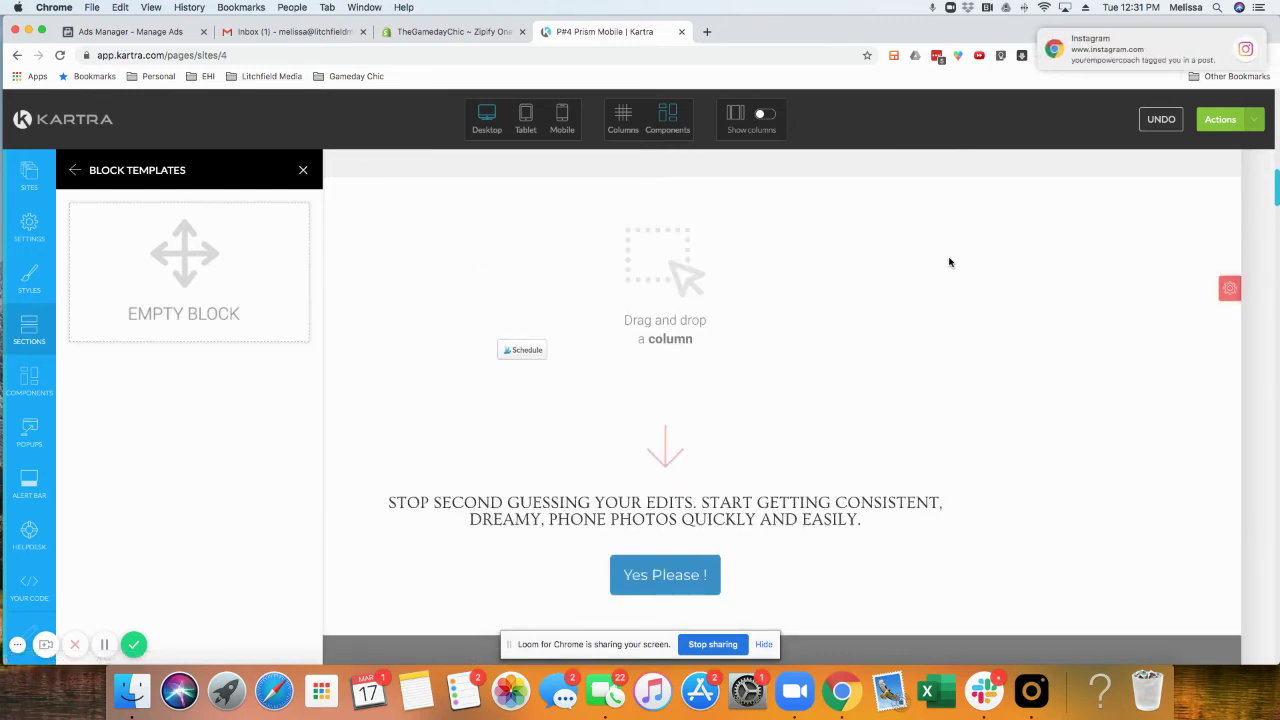
{"action": "left_click", "coordinate": [76, 172]}
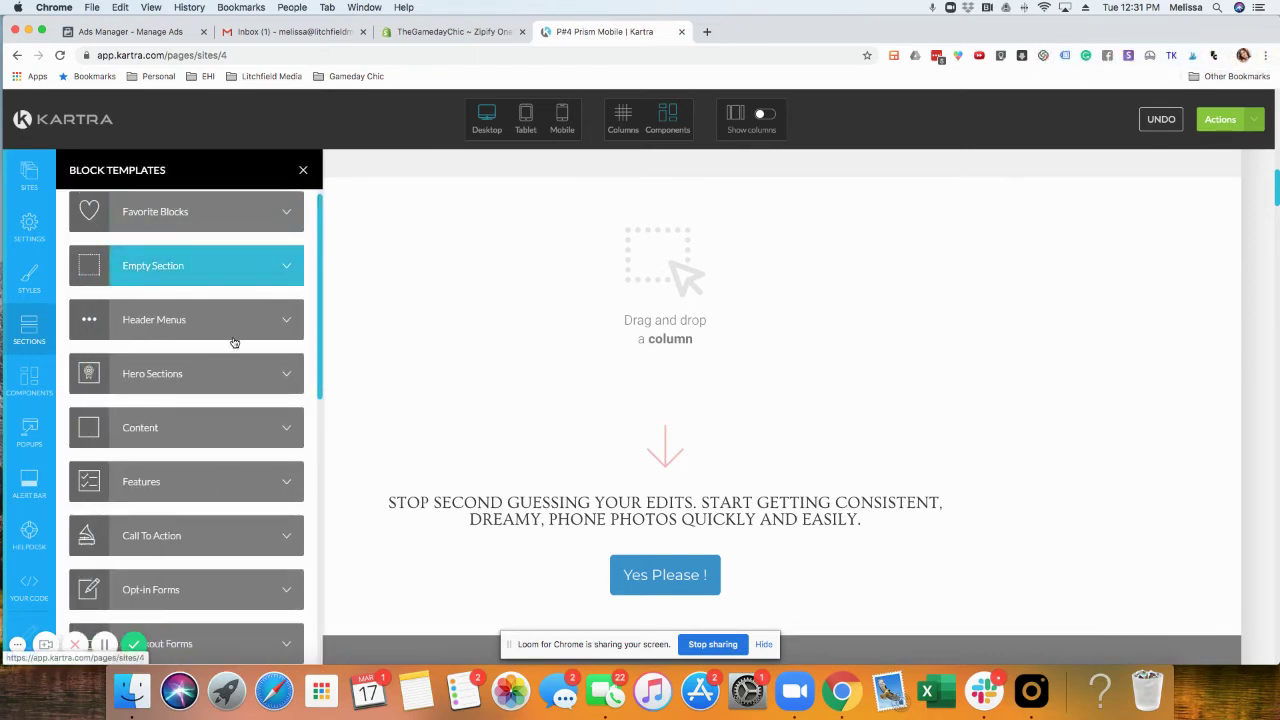
- Add a 100% width column to the empty section above the STOP SECOND GUESSING YOUR EDITS heading
{"action": "left_click", "coordinate": [29, 378]}
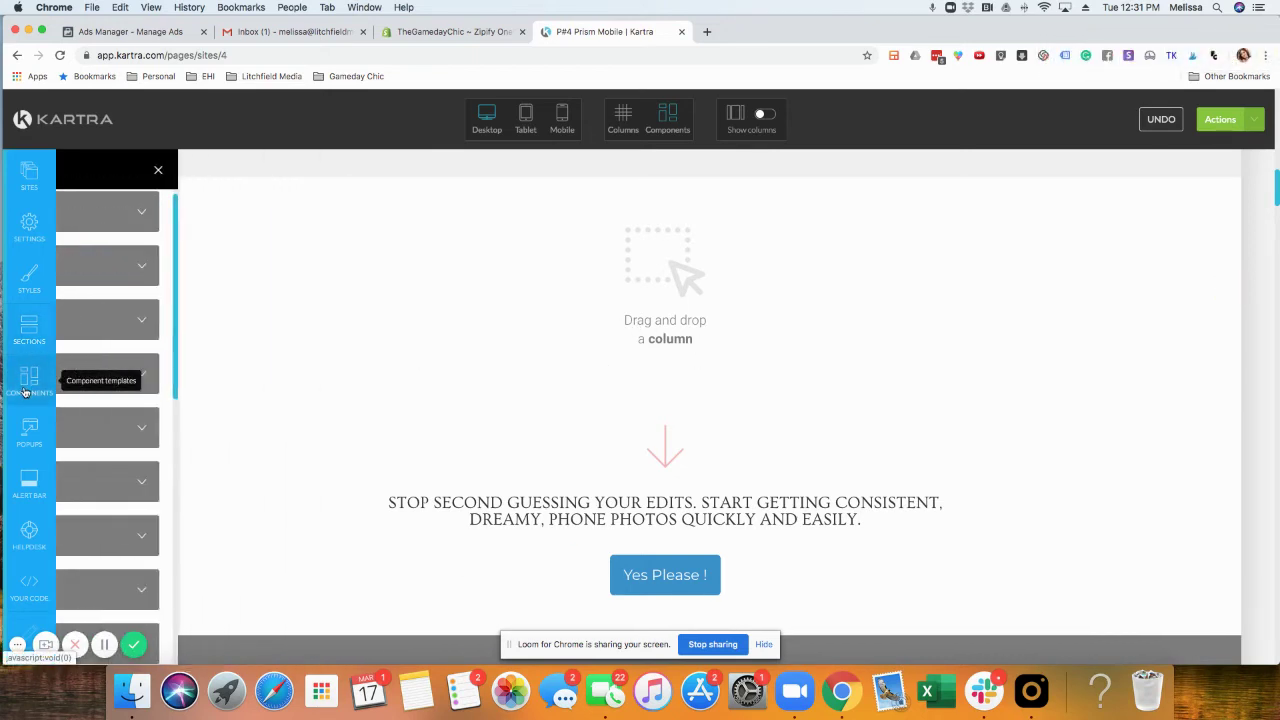
{"action": "left_click", "coordinate": [150, 214]}
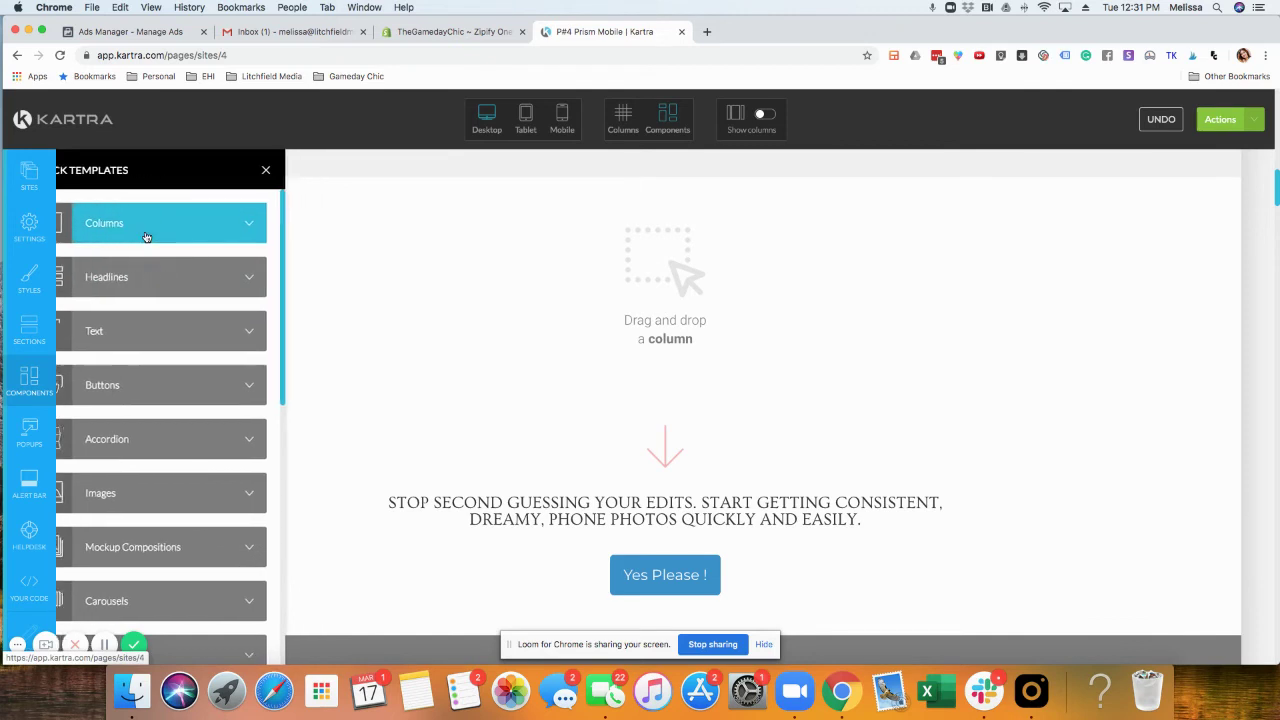
{"action": "left_click_drag", "start_coordinate": [158, 231], "coordinate": [572, 276]}
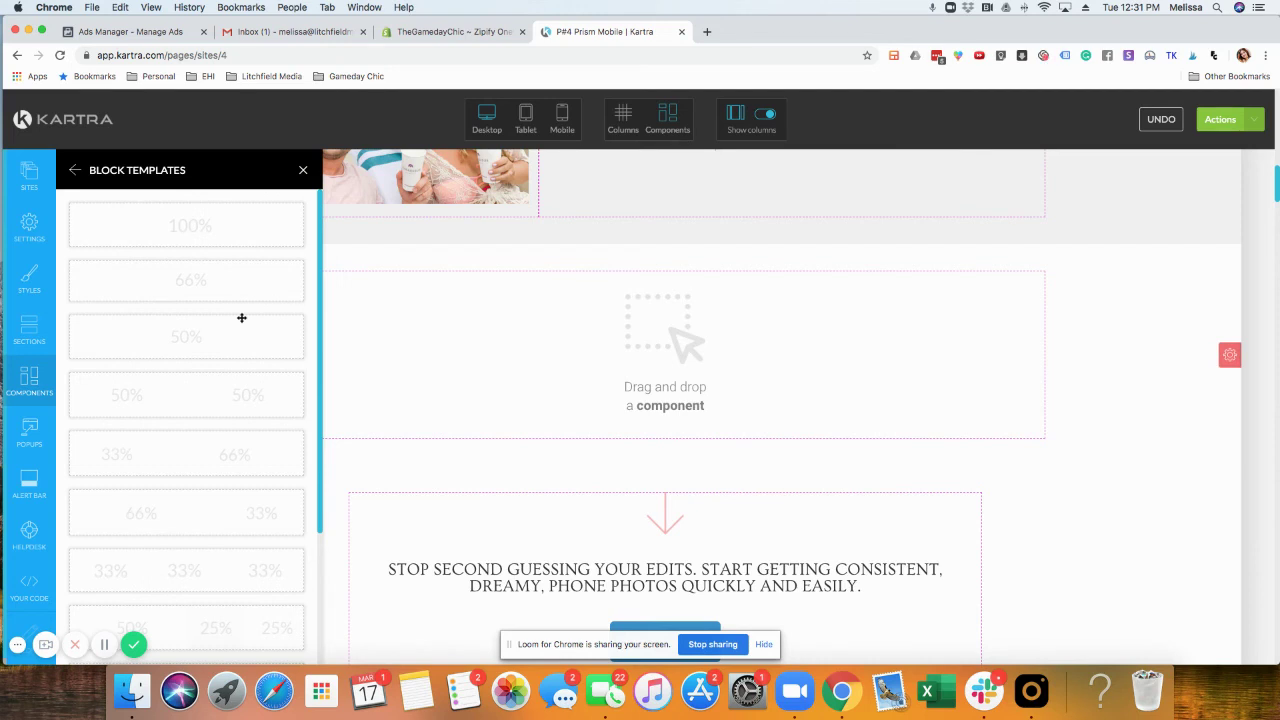
- Insert the favorite section with the couple photo and WHETHER YOU HAVE A CREATIVE BUSINESS text above the empty section
{"action": "left_click", "coordinate": [30, 335]}
{"action": "left_click", "coordinate": [120, 230]}
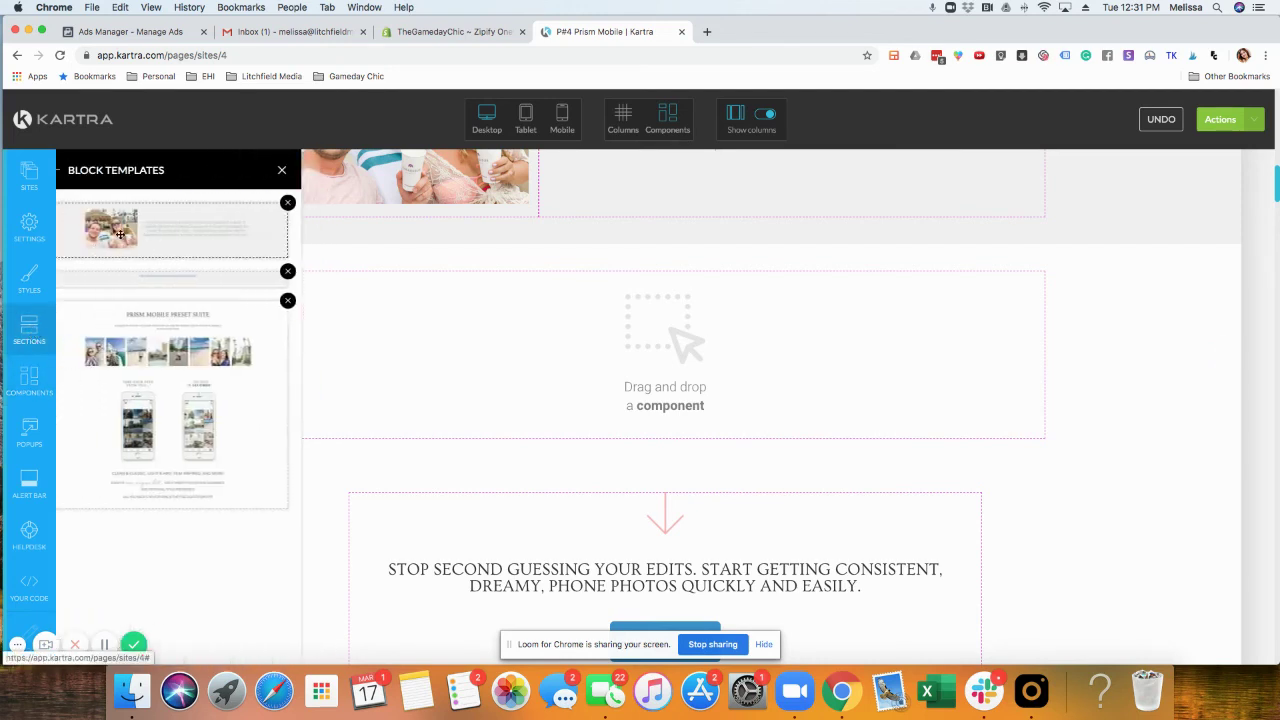
{"action": "left_click_drag", "start_coordinate": [132, 232], "coordinate": [642, 308]}
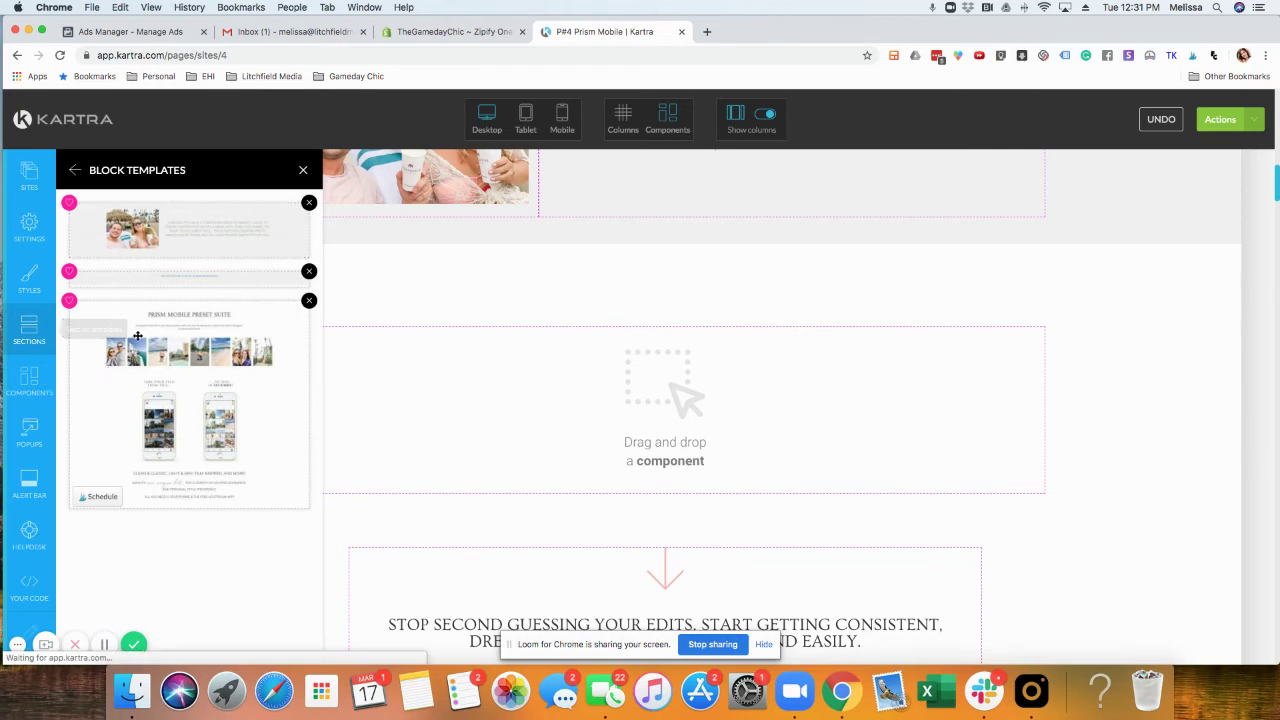
{"action": "scroll", "coordinate": [667, 373], "scroll_direction": "down", "scroll_amount": 2}
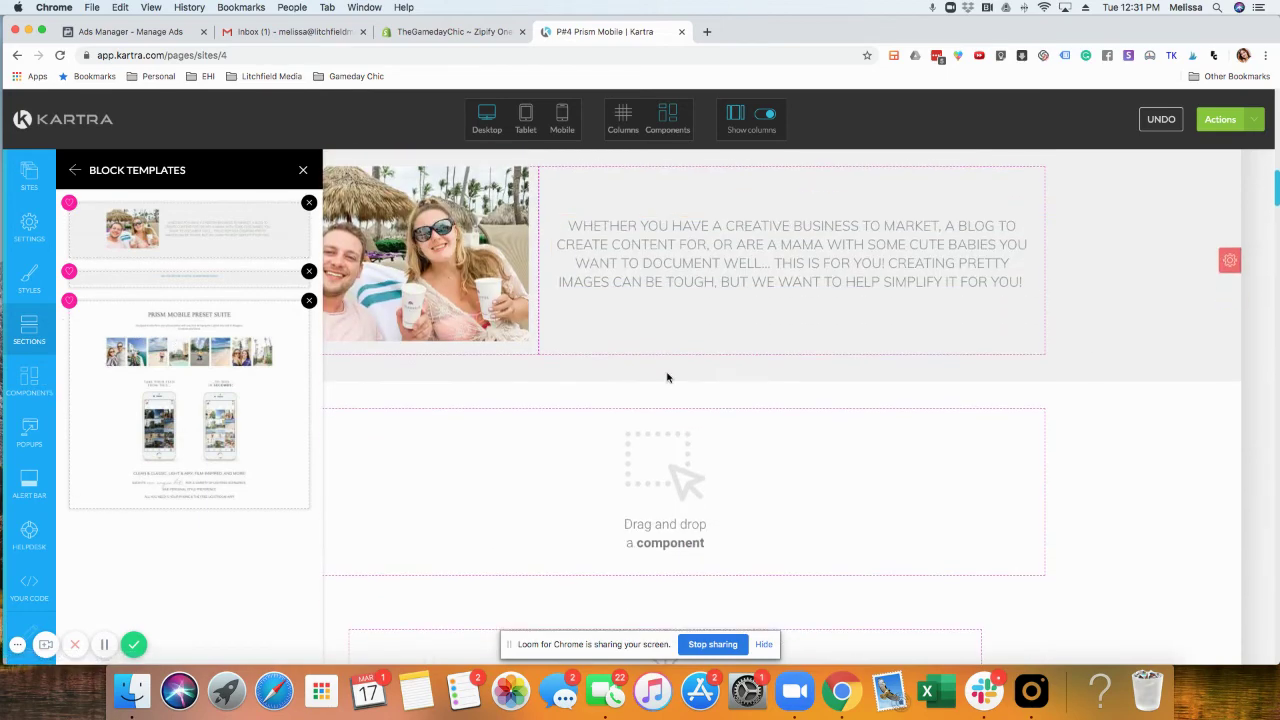
{"action": "scroll", "coordinate": [667, 374], "scroll_direction": "up", "scroll_amount": 2}
{"action": "scroll", "coordinate": [667, 374], "scroll_direction": "down", "scroll_amount": 3}
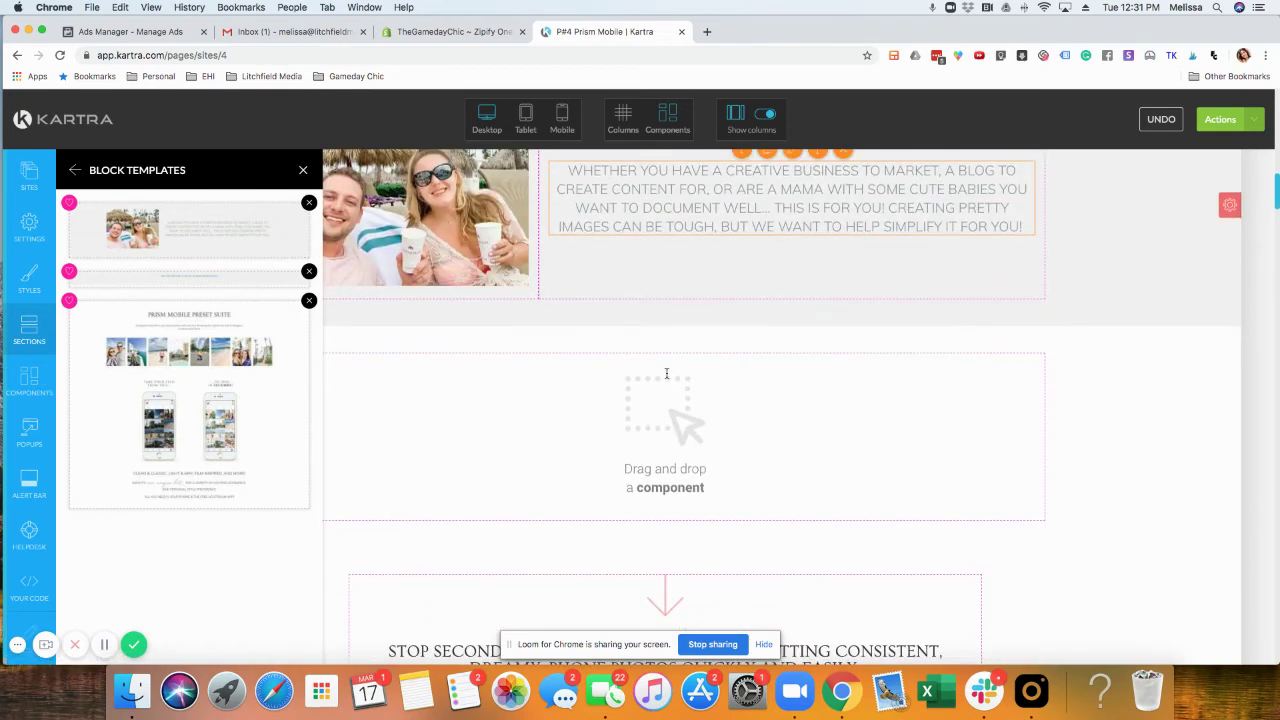
- Delete the empty section above the STOP SECOND GUESSING YOUR EDITS heading
{"action": "left_click", "coordinate": [75, 170]}
{"action": "left_click", "coordinate": [17, 385]}
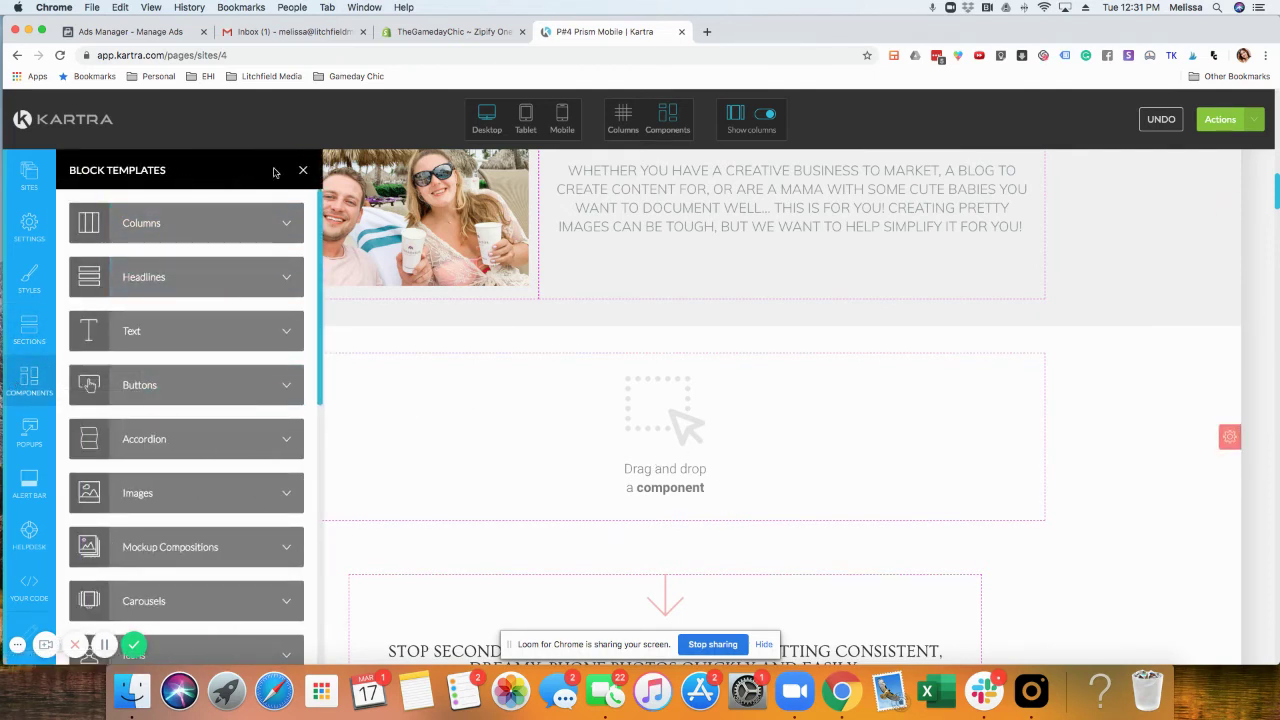
{"action": "left_click", "coordinate": [303, 170]}
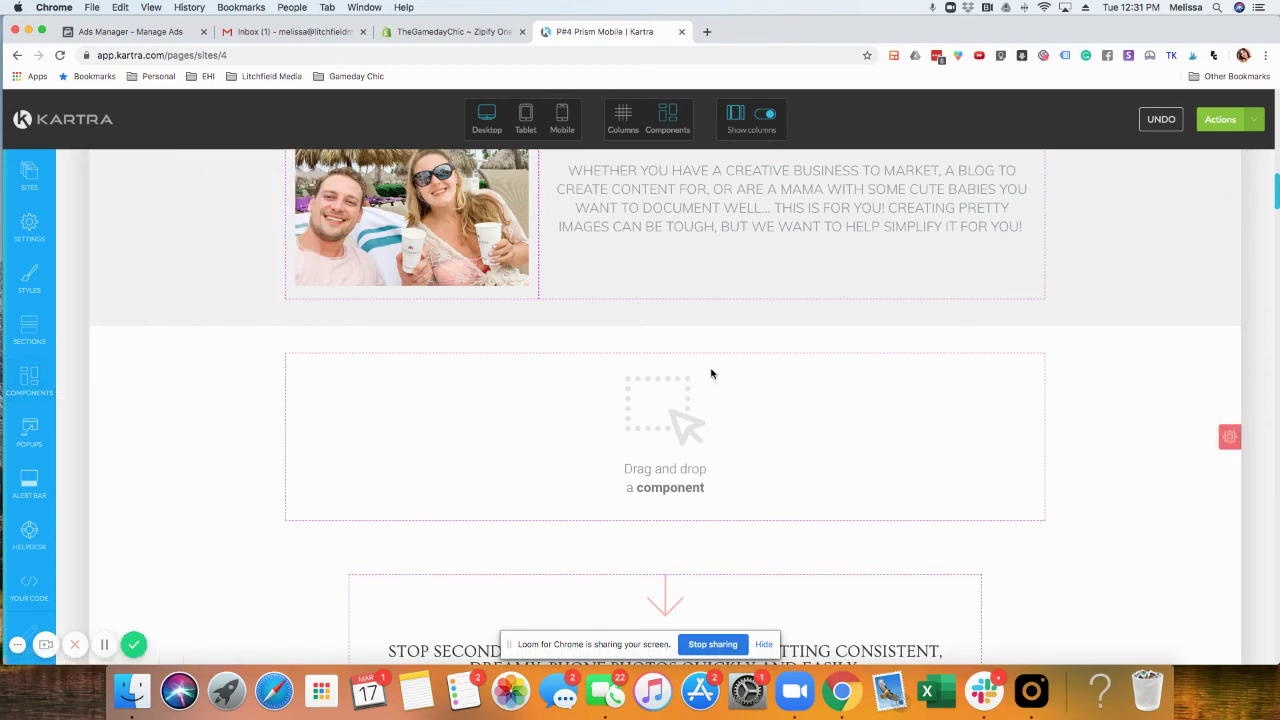
{"action": "mouse_move", "coordinate": [1230, 440]}
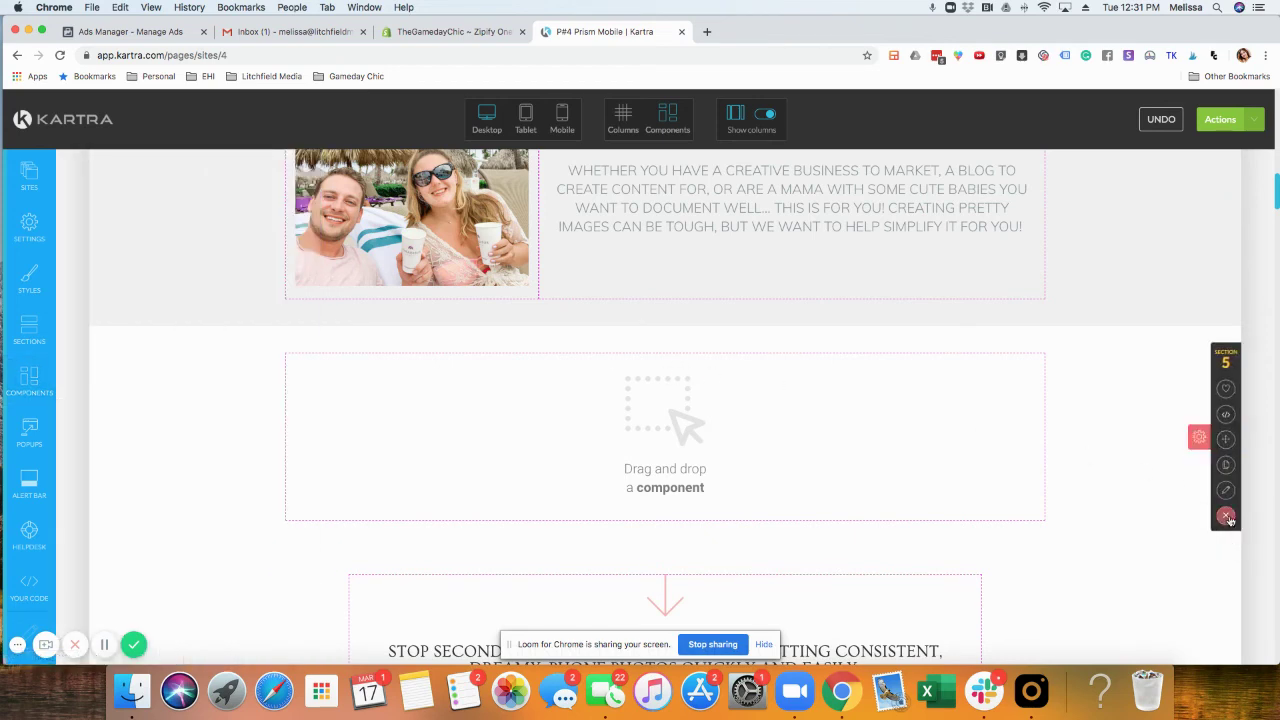
{"action": "left_click", "coordinate": [1209, 511]}
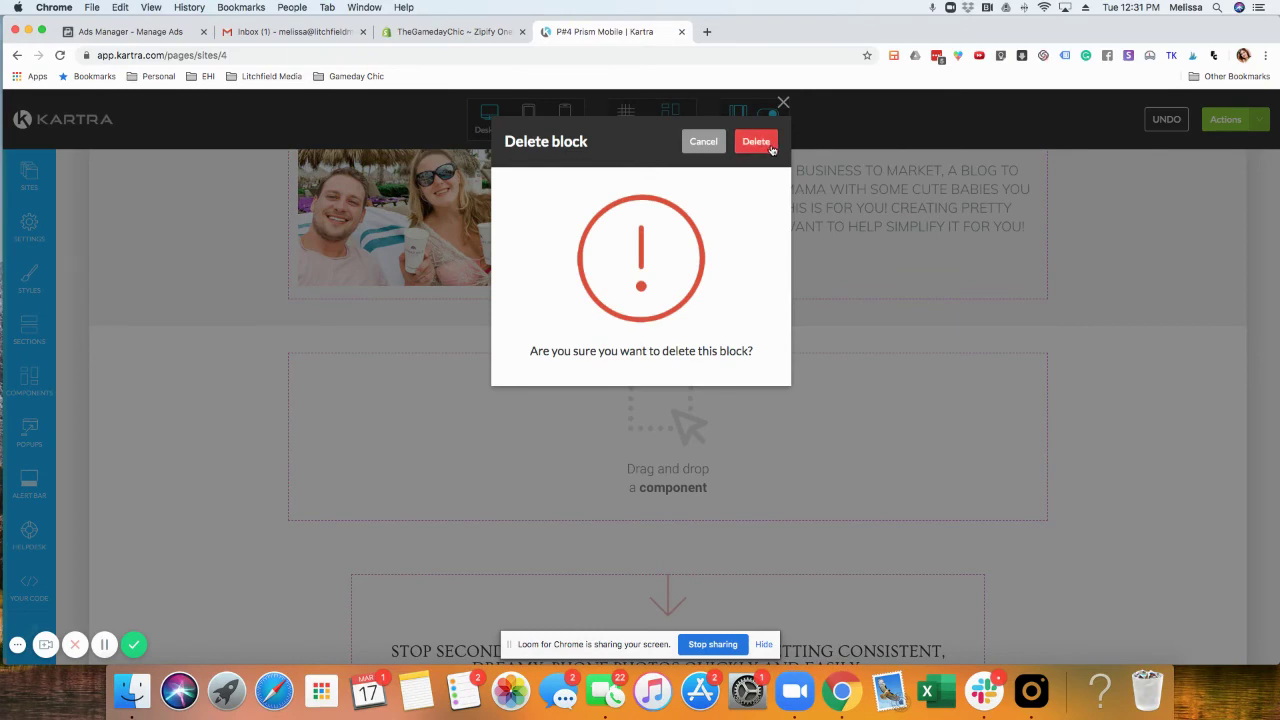
{"action": "left_click", "coordinate": [756, 141]}
- Delete the duplicate couple photo section directly above the STOP SECOND GUESSING YOUR EDITS section
{"action": "scroll", "coordinate": [1081, 312], "scroll_direction": "up", "scroll_amount": 4}
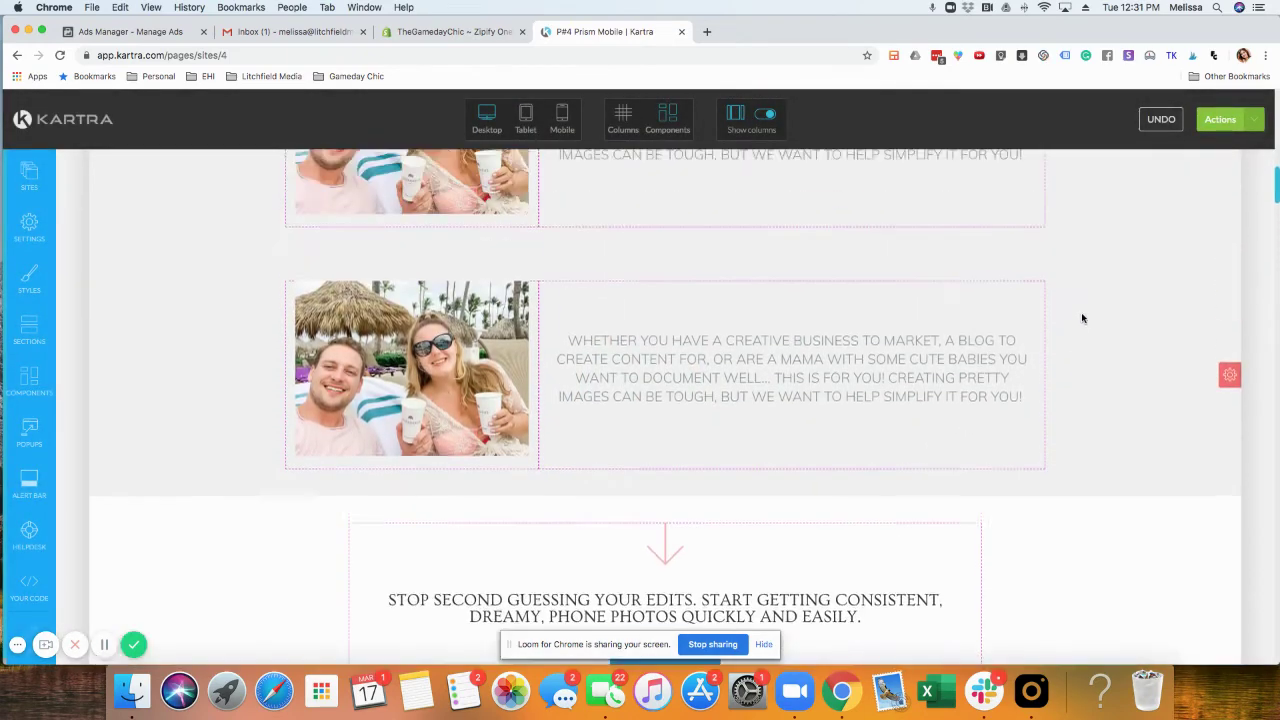
{"action": "scroll", "coordinate": [1089, 317], "scroll_direction": "down", "scroll_amount": 3}
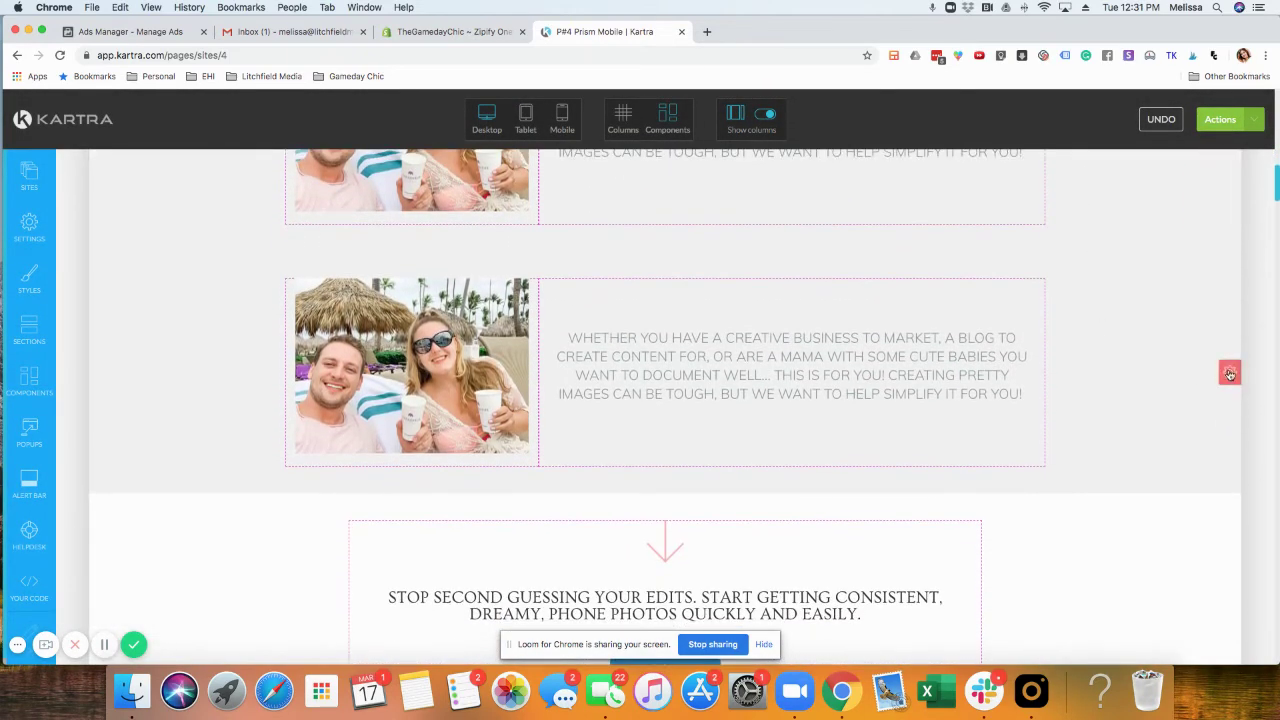
{"action": "mouse_move", "coordinate": [1228, 373]}
{"action": "left_click", "coordinate": [1230, 453]}
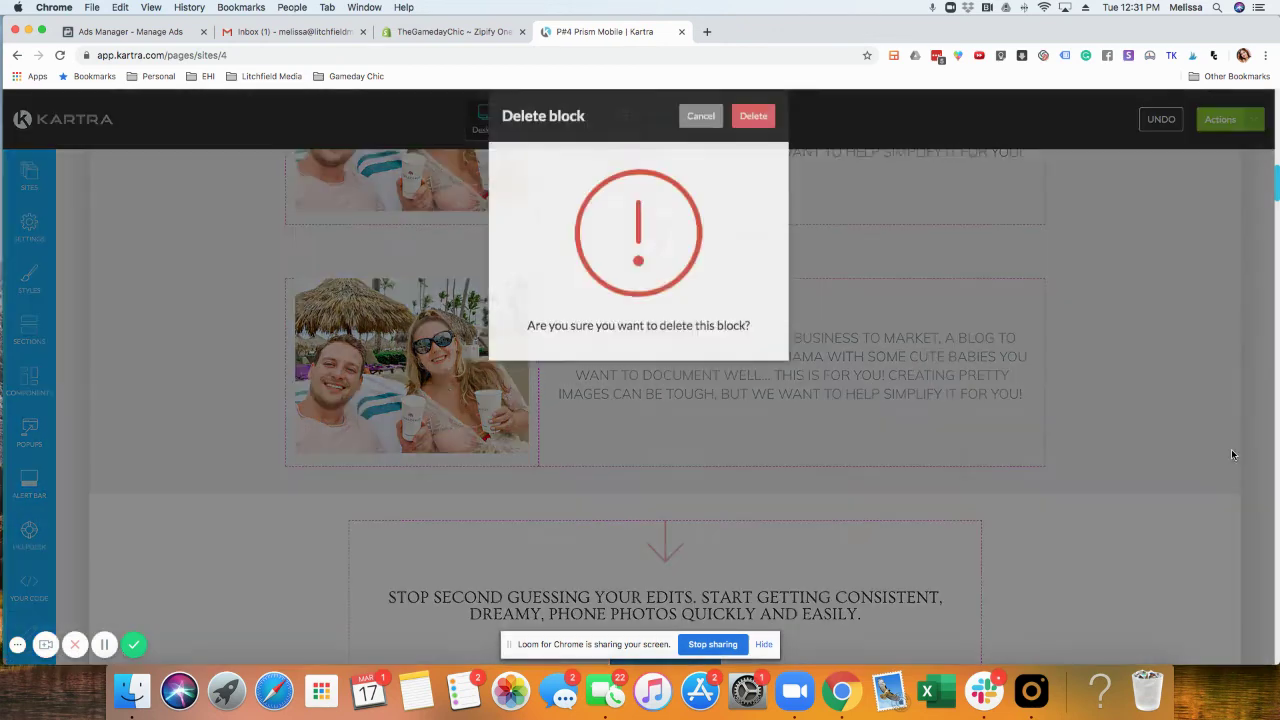
{"action": "left_click", "coordinate": [762, 145]}
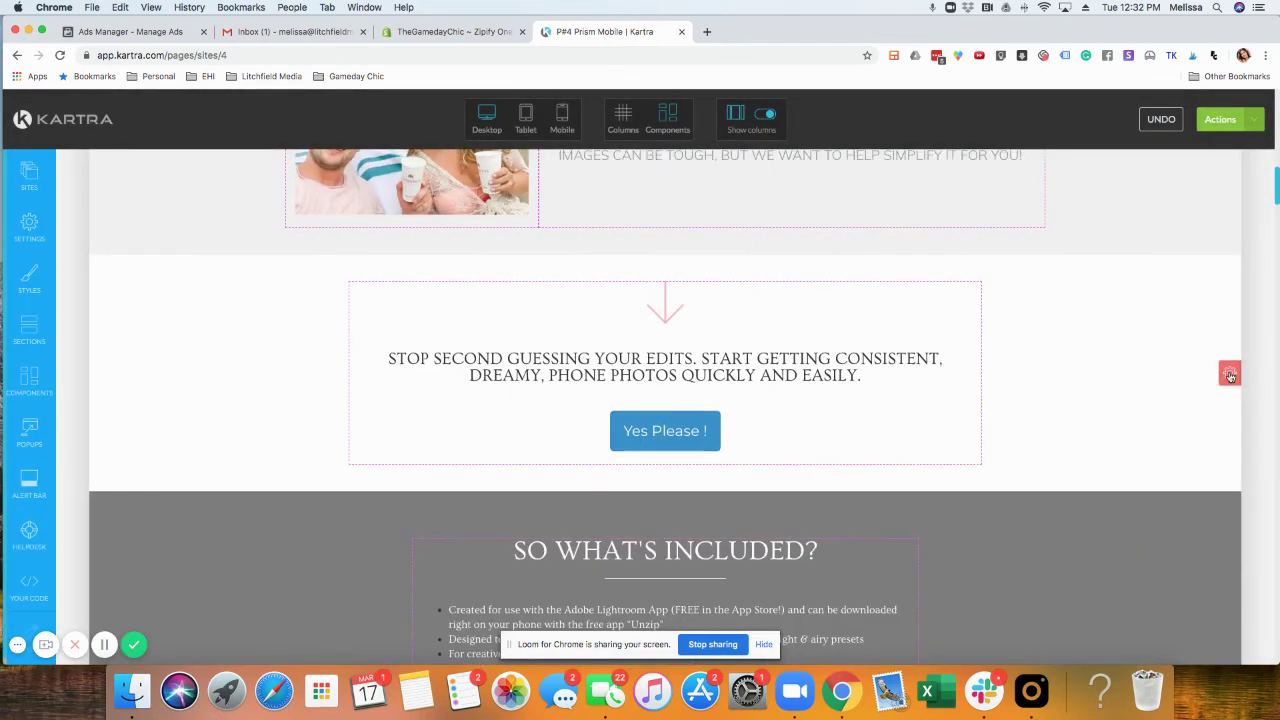
- Save the STOP SECOND GUESSING YOUR EDITS section as a favorite and dismiss the saving dialog
{"action": "left_click", "coordinate": [1229, 330]}
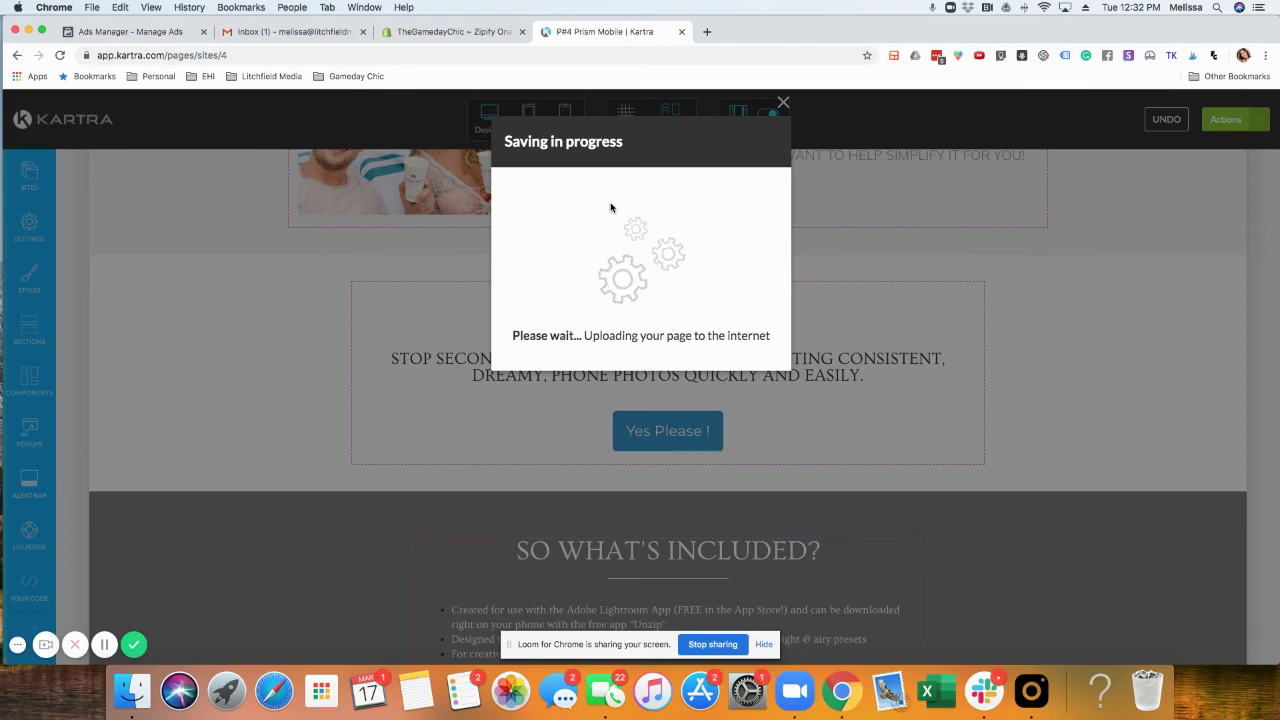
{"action": "left_click", "coordinate": [783, 104]}
- Check the image configuration of a testimonial screenshot in the raving users section, then close it without changes
{"action": "scroll", "coordinate": [1031, 295], "scroll_direction": "down", "scroll_amount": 15}
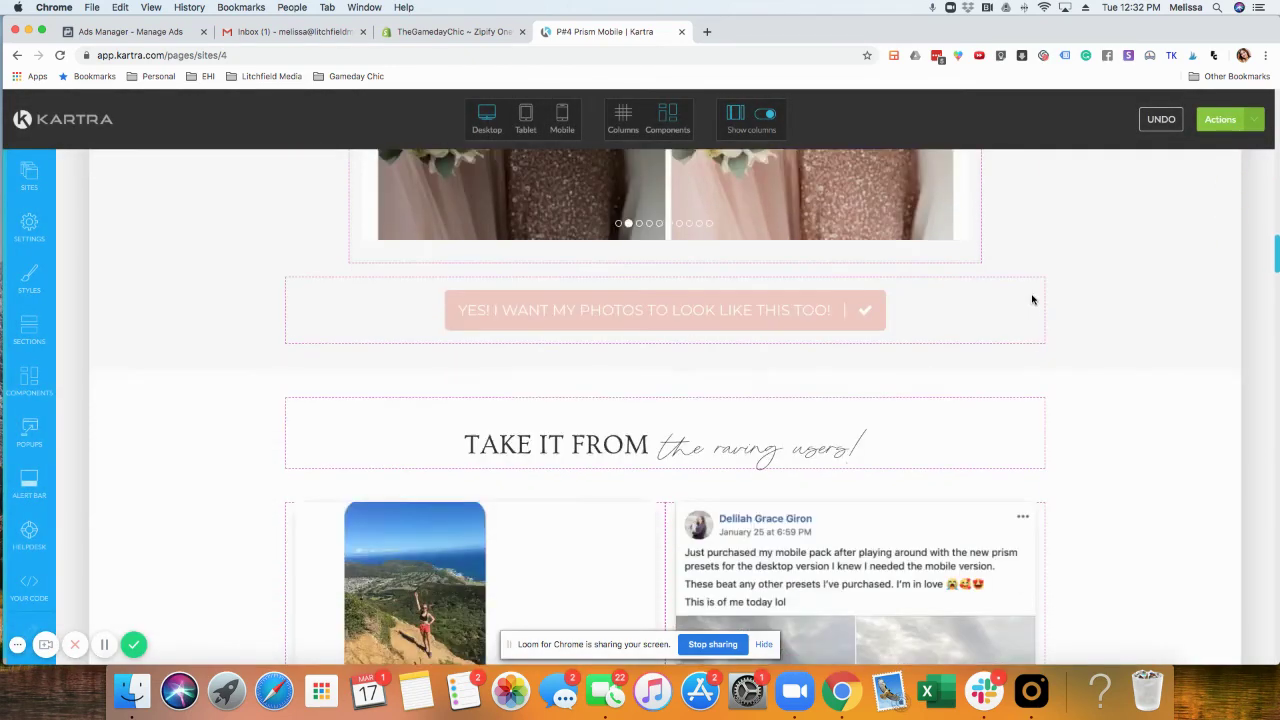
{"action": "scroll", "coordinate": [1032, 299], "scroll_direction": "down", "scroll_amount": 10}
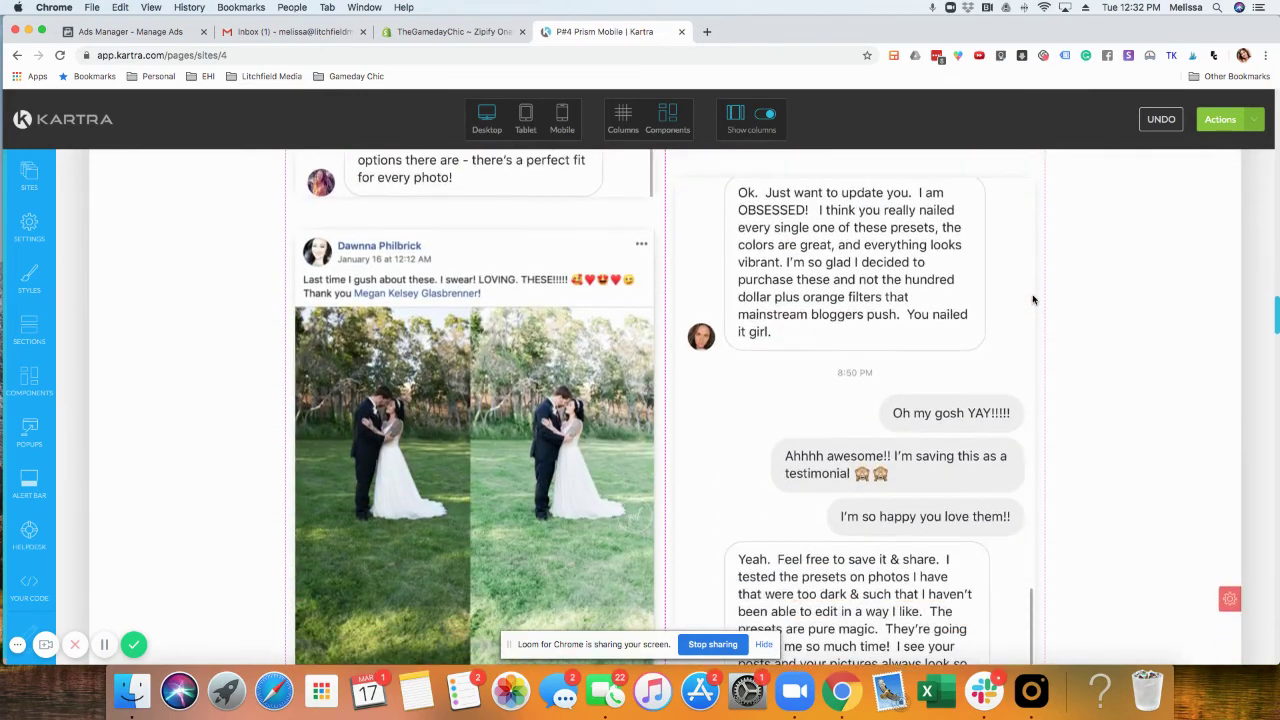
{"action": "scroll", "coordinate": [1033, 297], "scroll_direction": "down", "scroll_amount": 3}
{"action": "scroll", "coordinate": [839, 318], "scroll_direction": "up", "scroll_amount": 5}
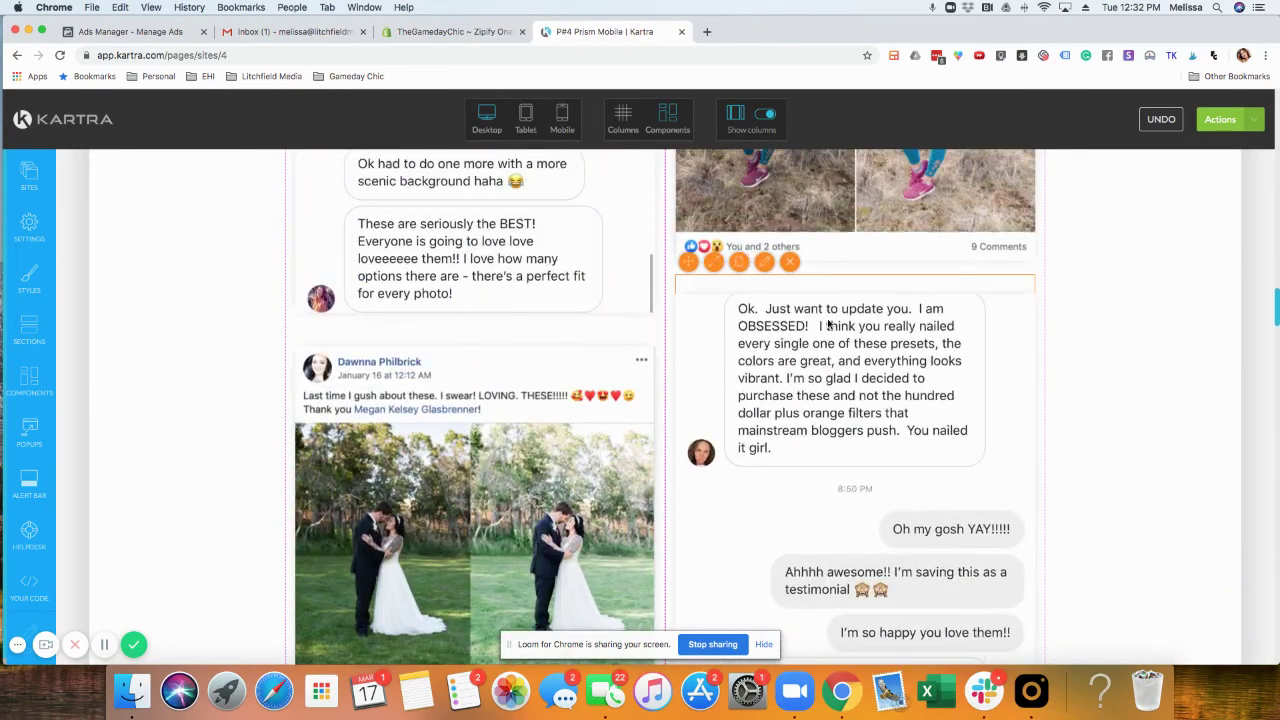
{"action": "left_click", "coordinate": [764, 266]}
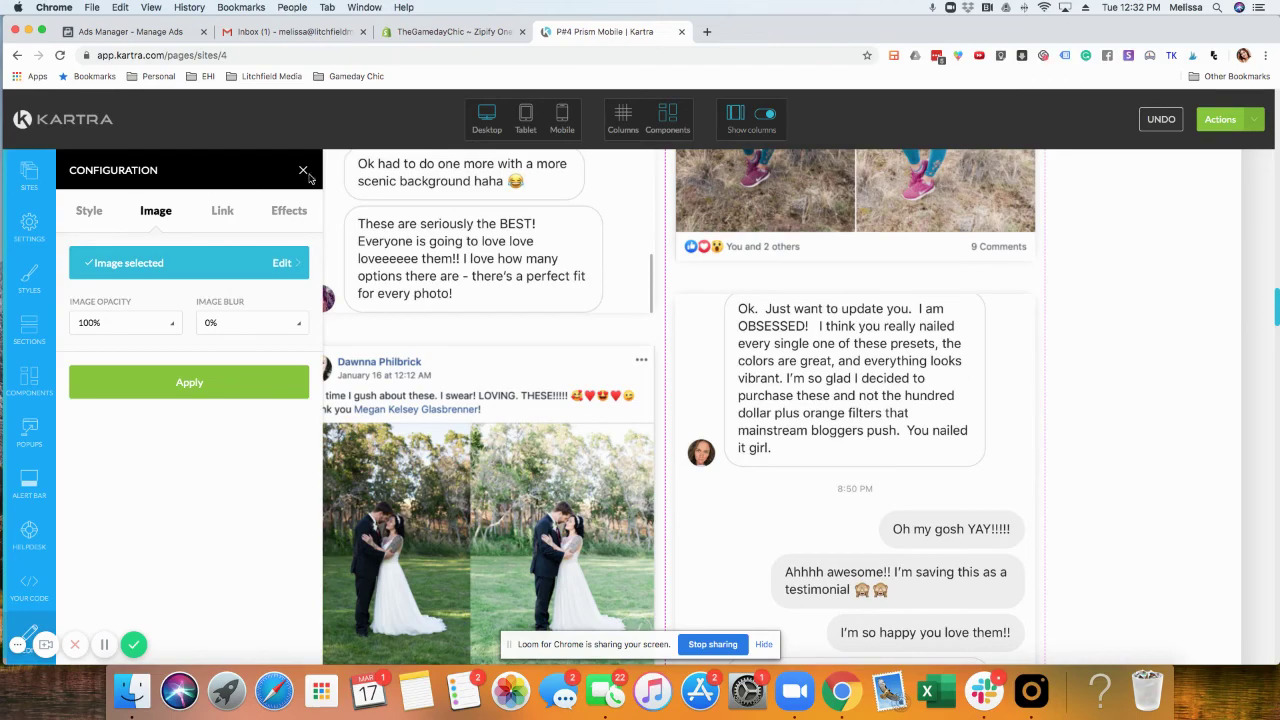
{"action": "left_click", "coordinate": [304, 171]}
- Look through the remaining page sections down to the product images and footer
{"action": "scroll", "coordinate": [228, 318], "scroll_direction": "down", "scroll_amount": 10}
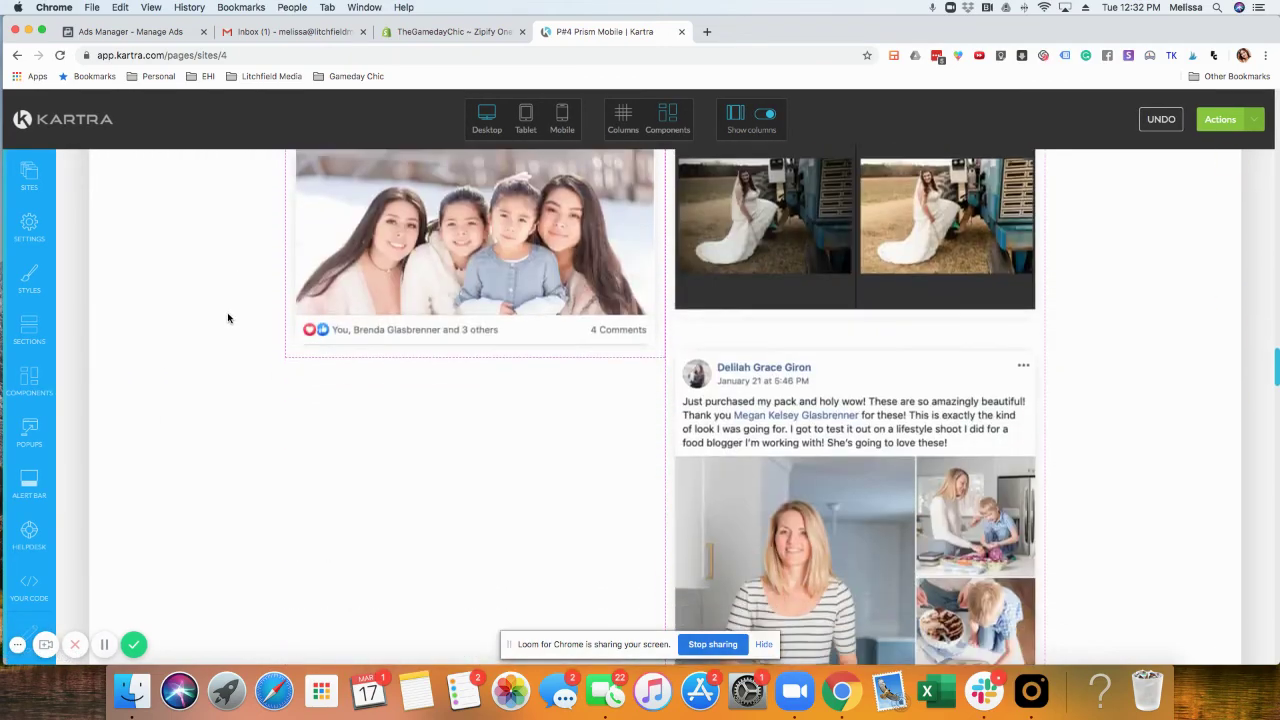
{"action": "scroll", "coordinate": [228, 318], "scroll_direction": "down", "scroll_amount": 20}
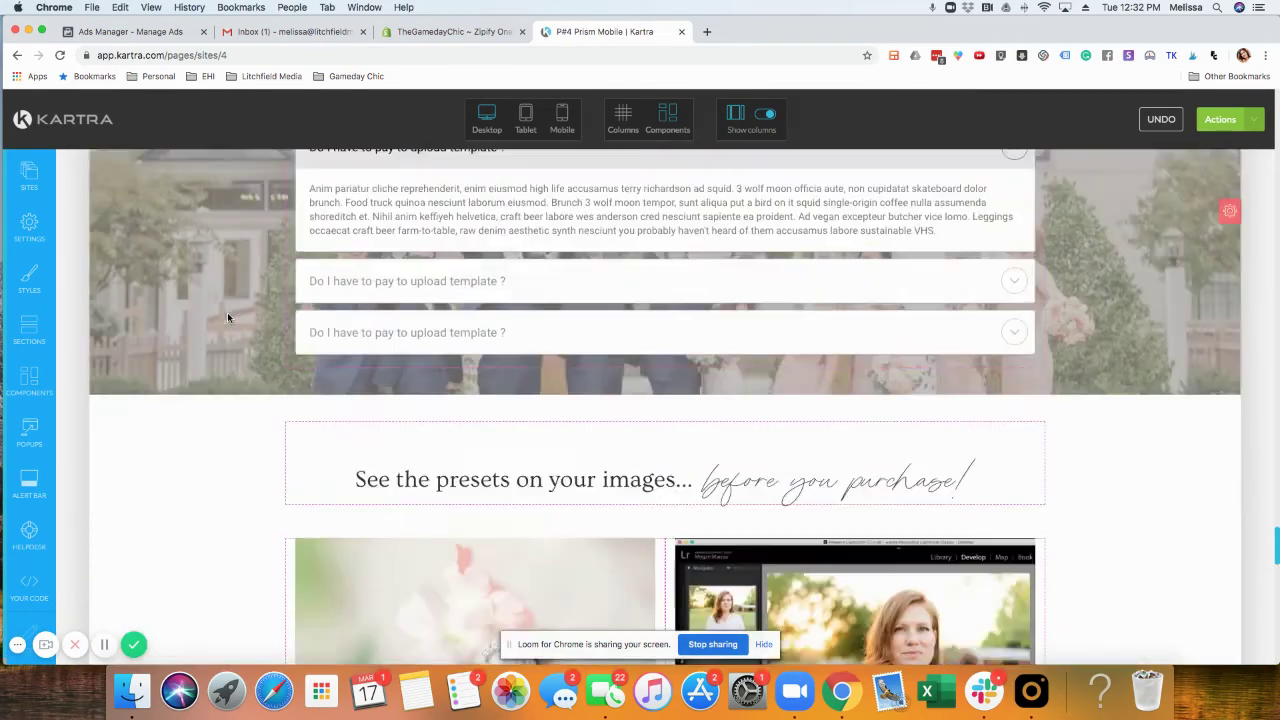
{"action": "scroll", "coordinate": [227, 318], "scroll_direction": "down", "scroll_amount": 20}
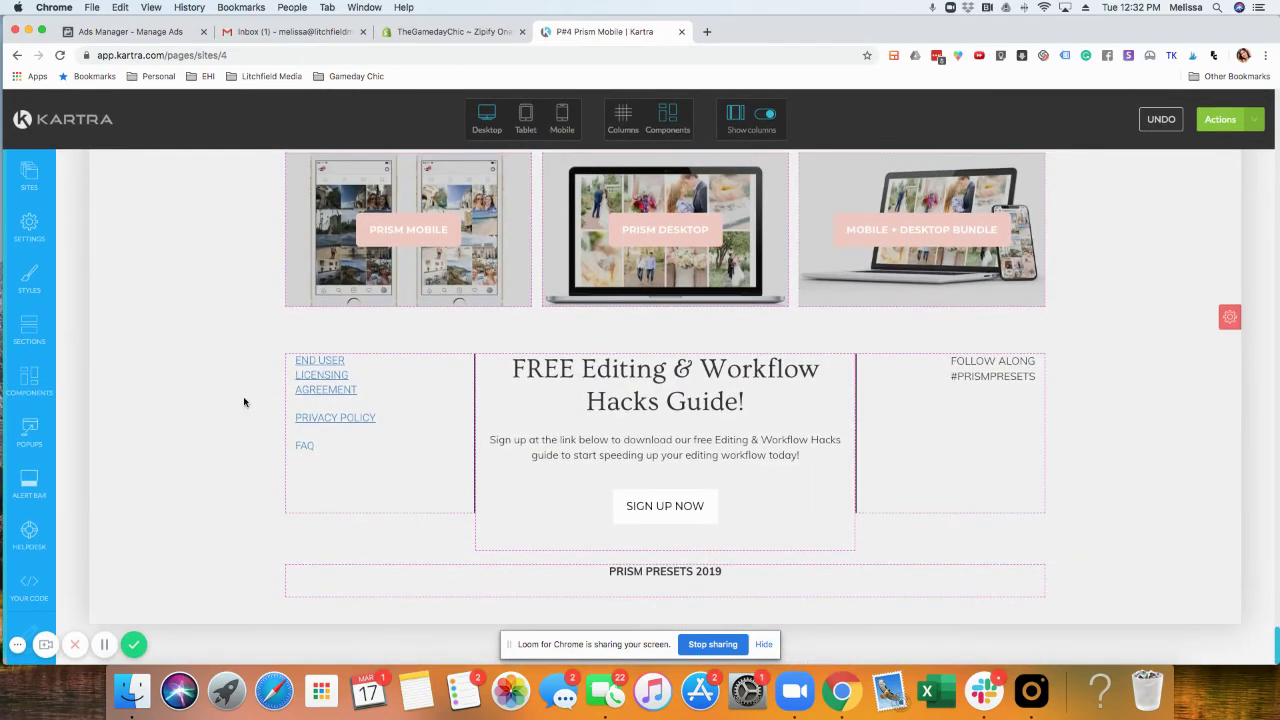
{"action": "scroll", "coordinate": [160, 395], "scroll_direction": "up", "scroll_amount": 2}
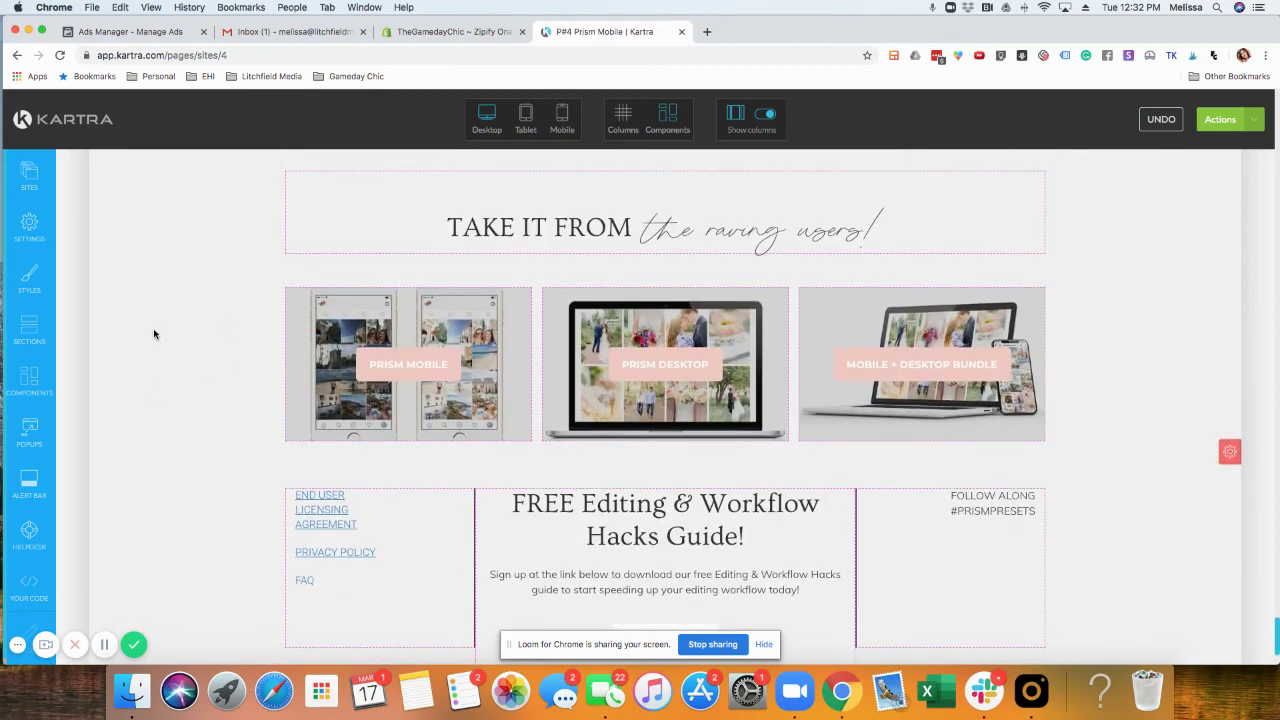
{"action": "scroll", "coordinate": [190, 327], "scroll_direction": "down", "scroll_amount": 2}
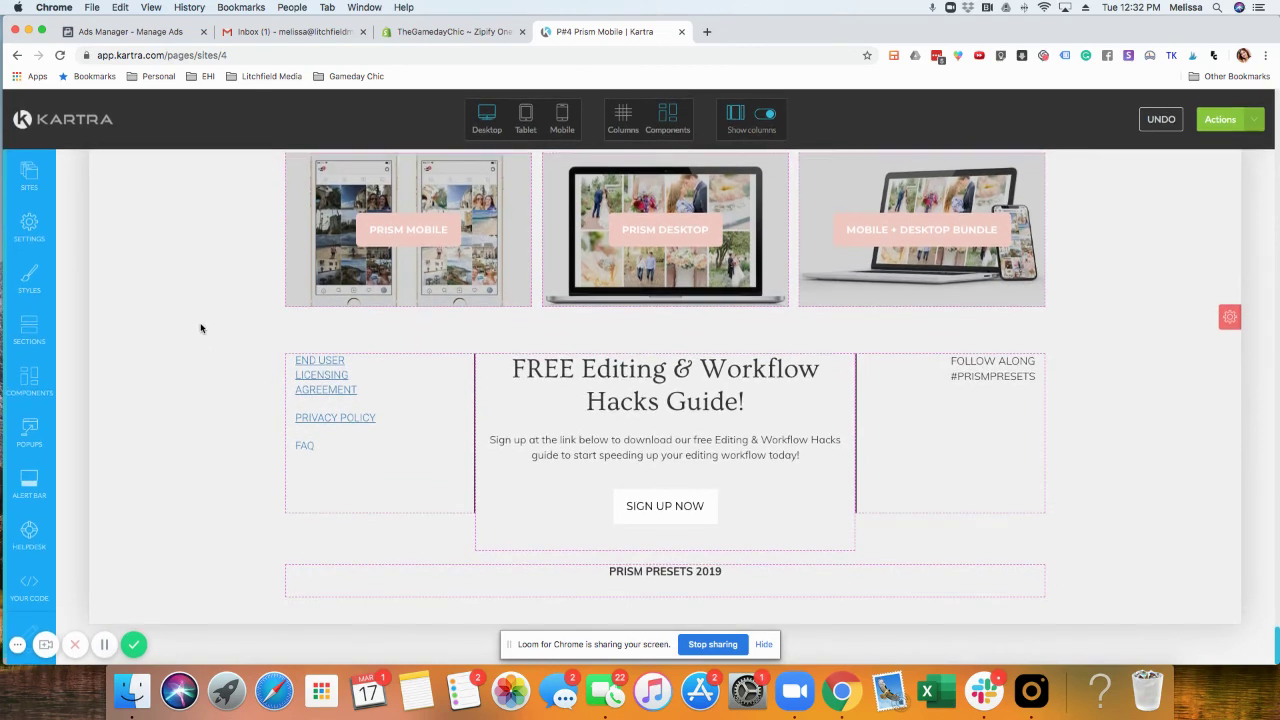
{"action": "scroll", "coordinate": [193, 378], "scroll_direction": "up", "scroll_amount": 3}
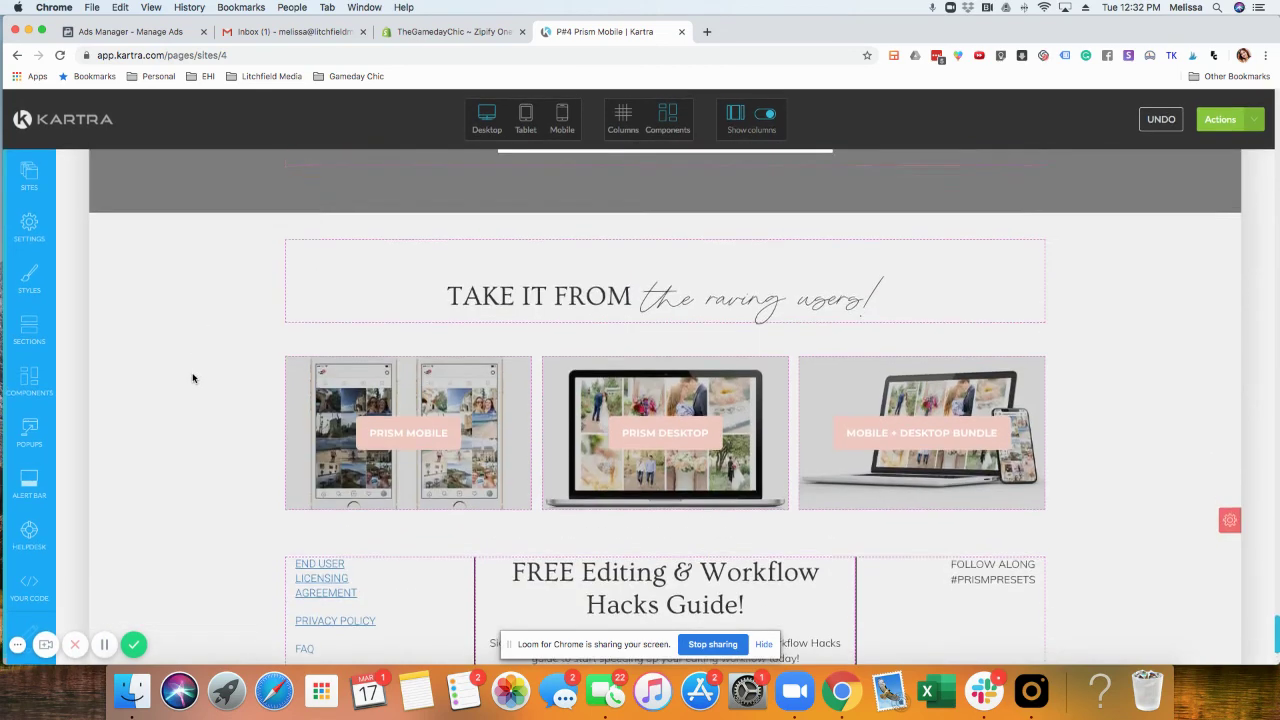
- Review the page settings for SEO parameters and tracking codes, including the Facebook Ads tracking code field
{"action": "left_click", "coordinate": [29, 226]}
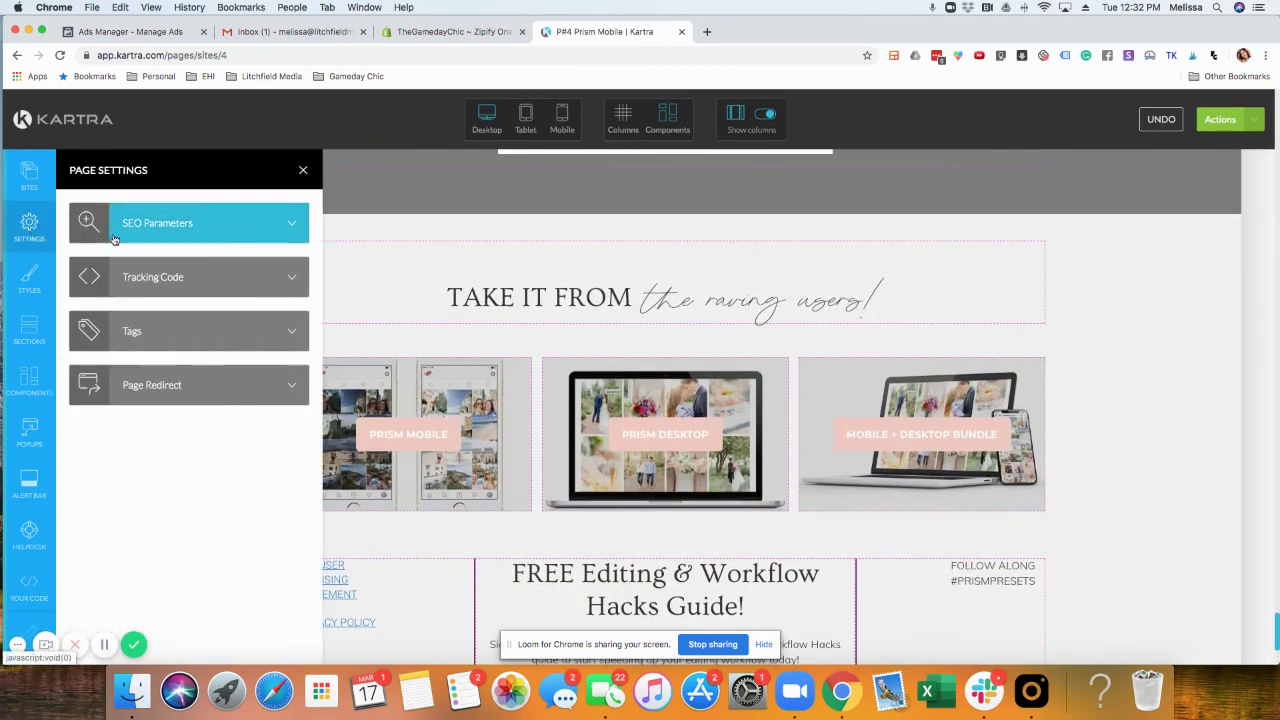
{"action": "left_click", "coordinate": [169, 232]}
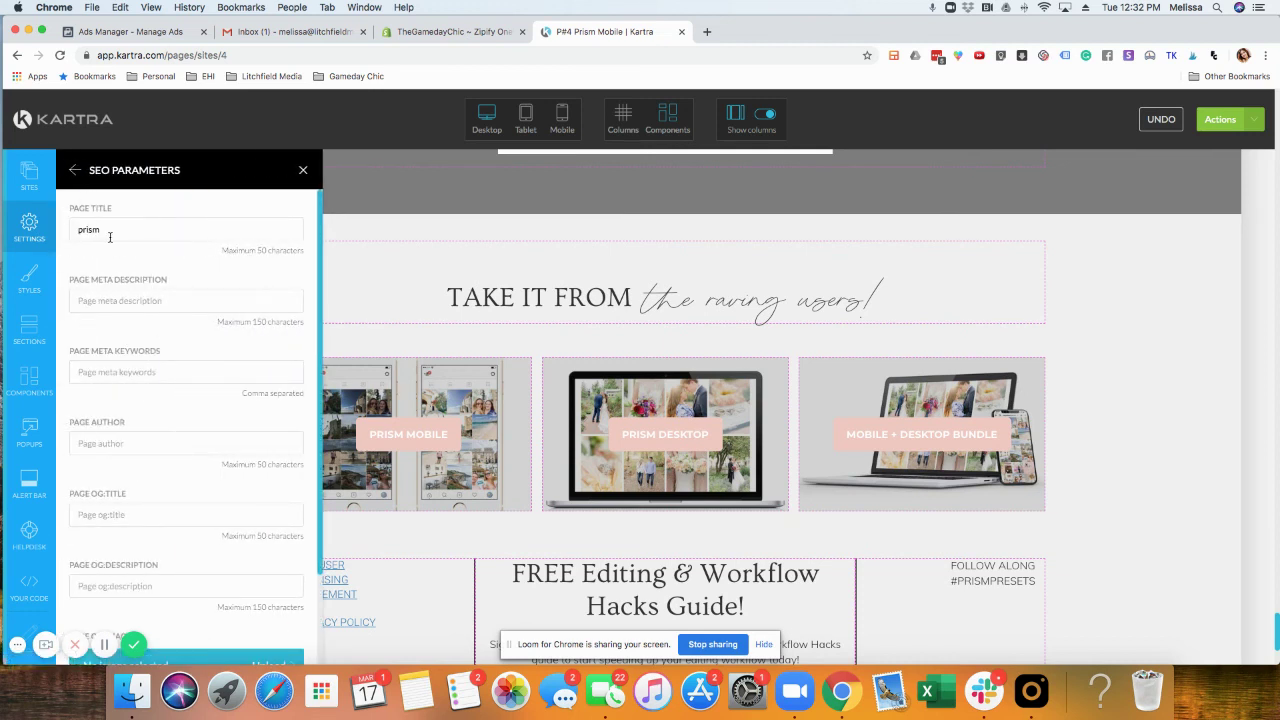
{"action": "left_click", "coordinate": [77, 174]}
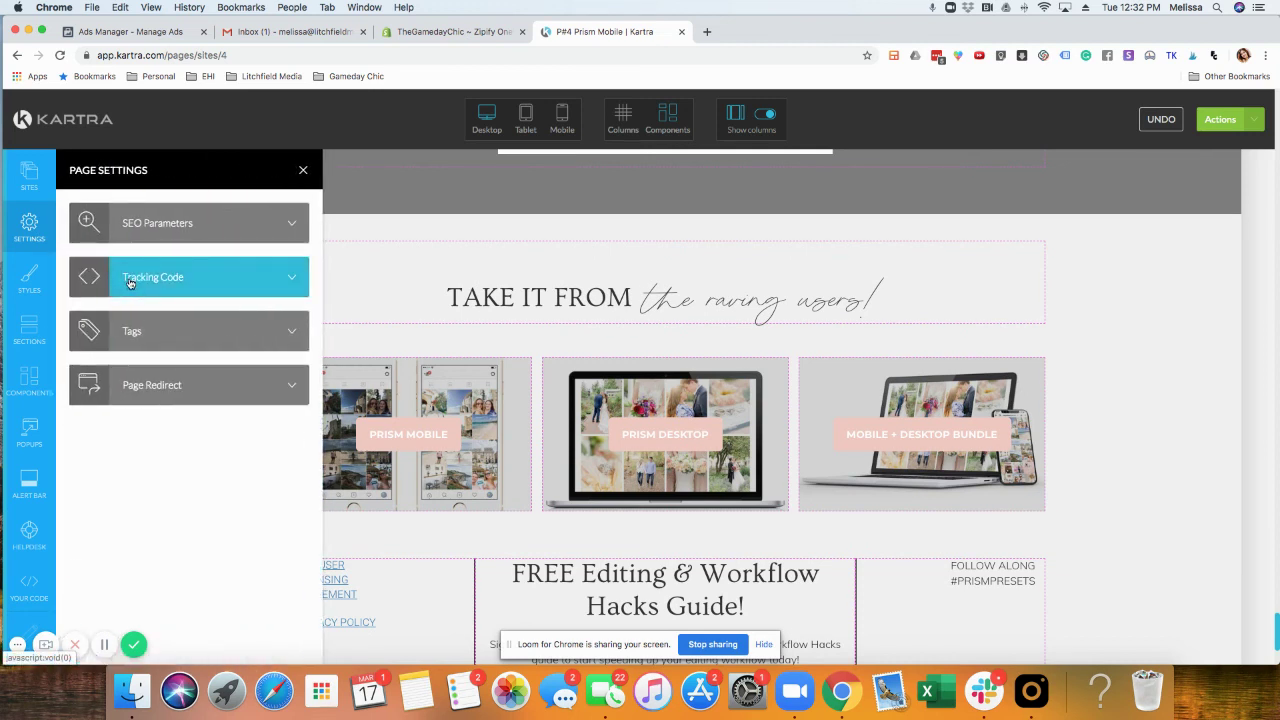
{"action": "left_click", "coordinate": [129, 283]}
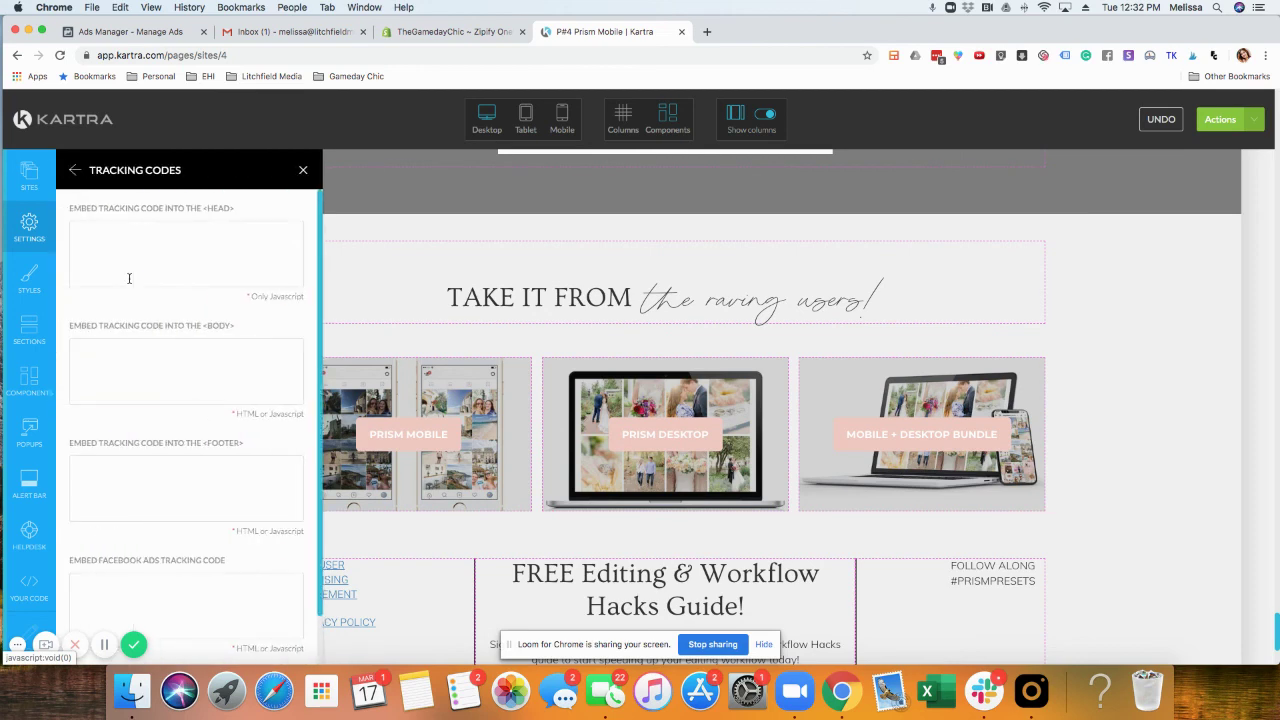
{"action": "left_click", "coordinate": [111, 590]}
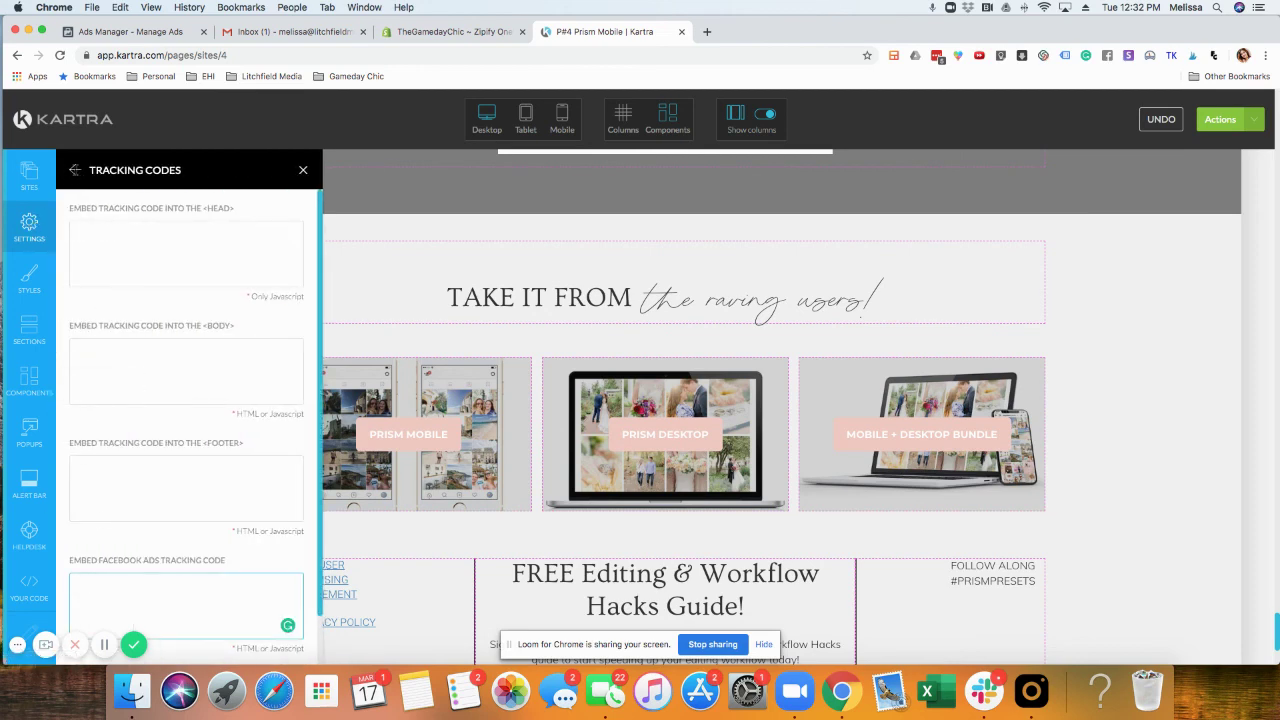
{"action": "left_click", "coordinate": [74, 170]}
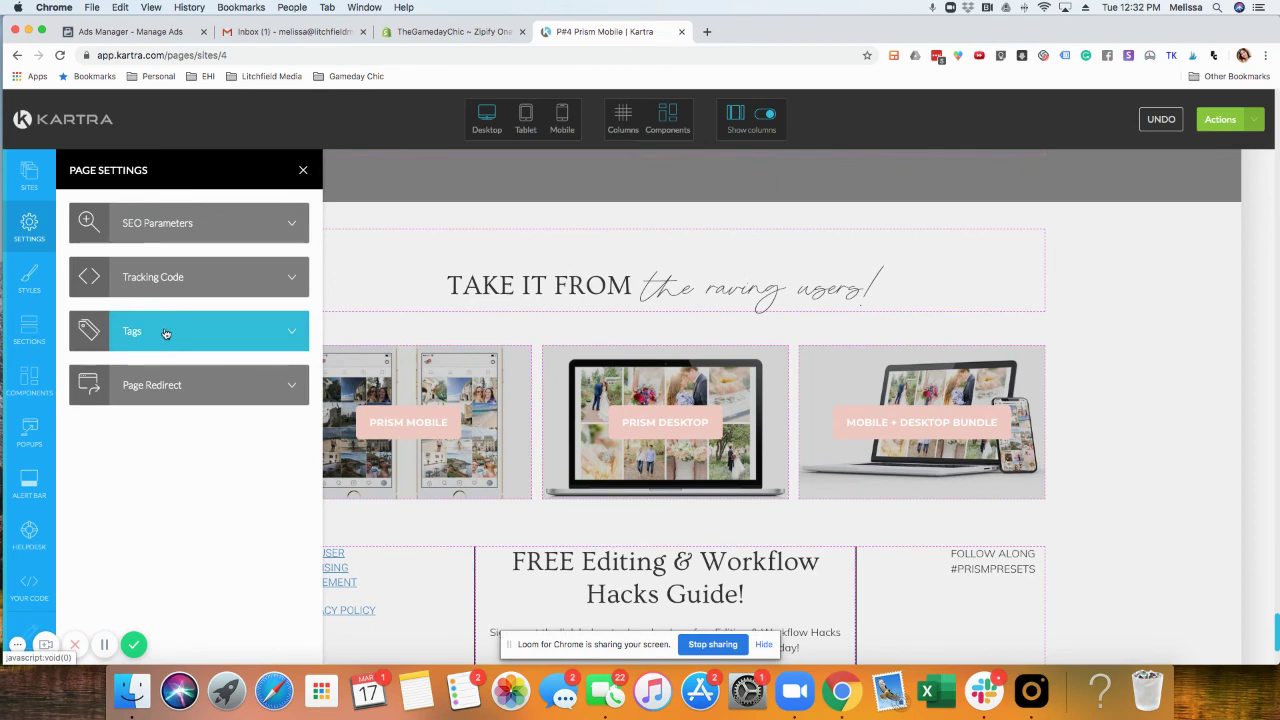
- Review the visitor tag settings and the full SEO parameters, including the OG image and search engine options
{"action": "left_click", "coordinate": [166, 333]}
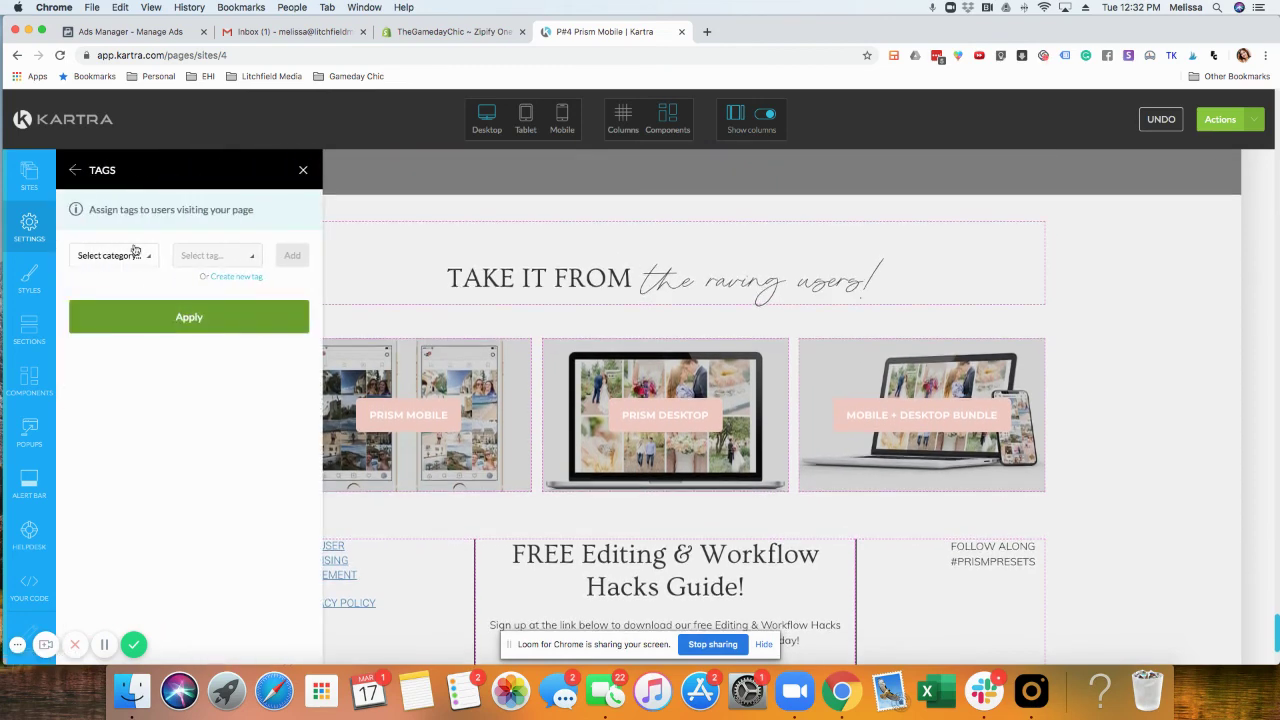
{"action": "left_click", "coordinate": [72, 172]}
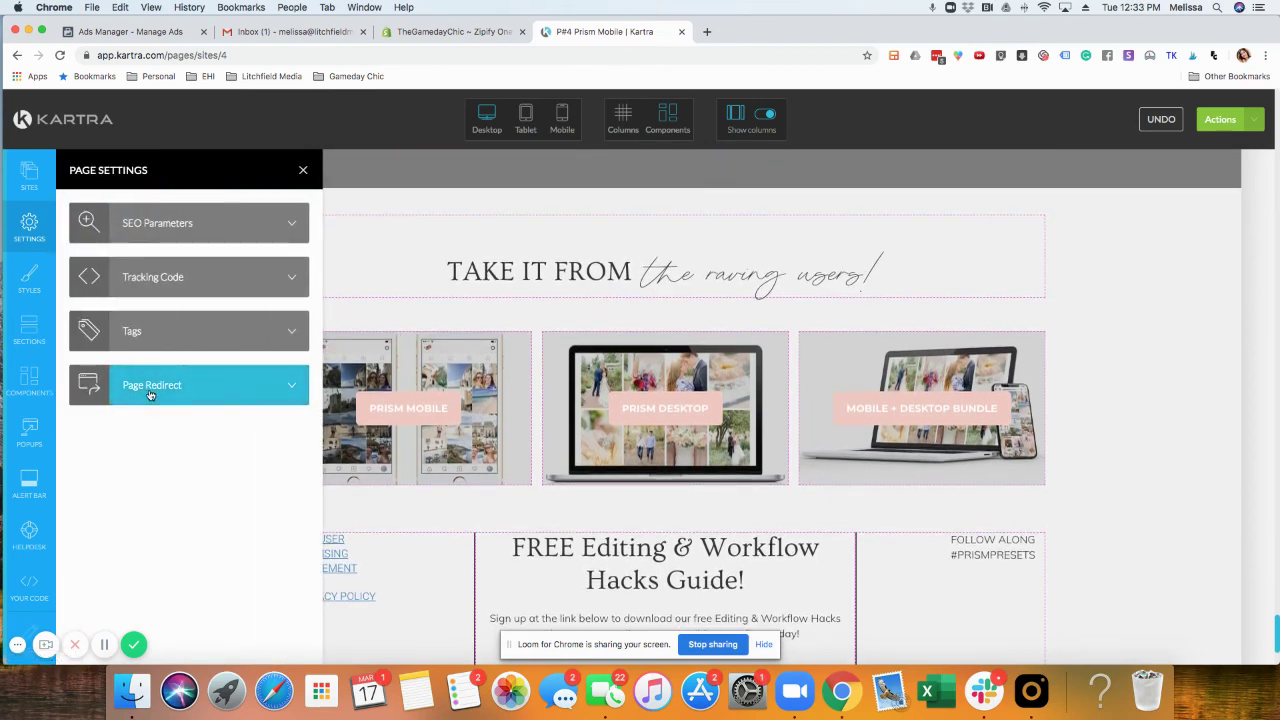
{"action": "left_click", "coordinate": [146, 224]}
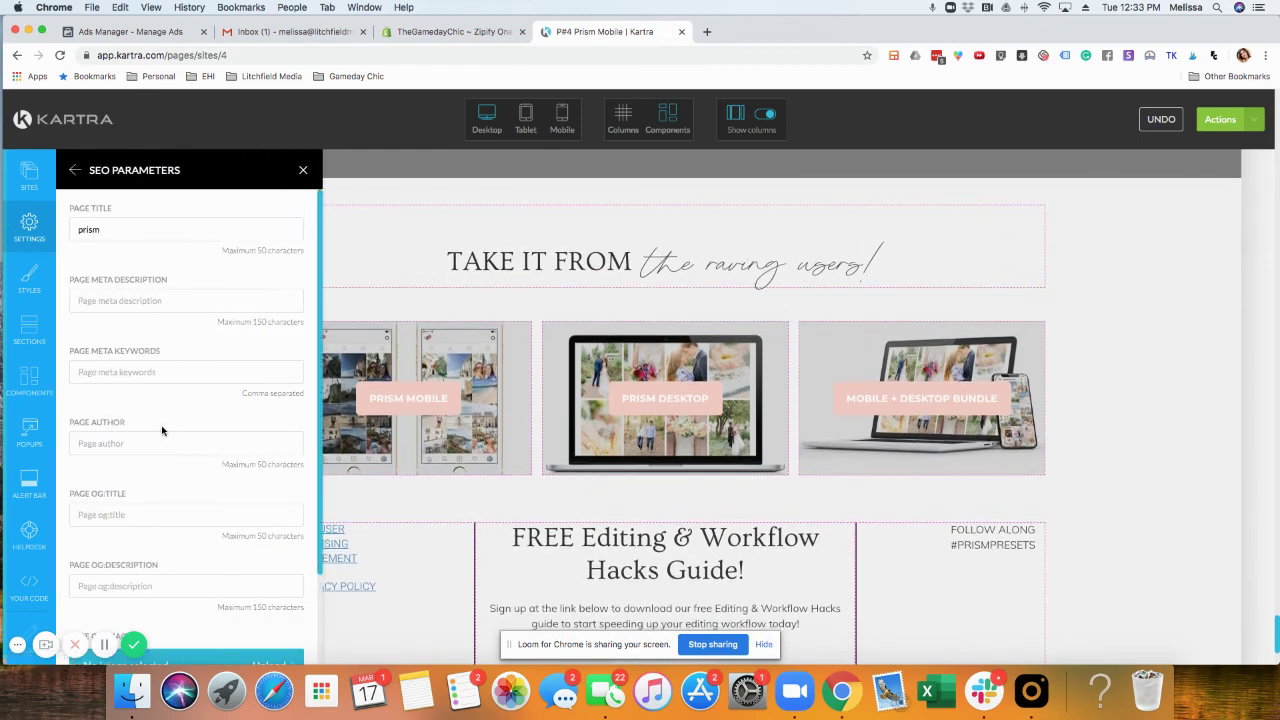
{"action": "scroll", "coordinate": [162, 425], "scroll_direction": "down", "scroll_amount": 5}
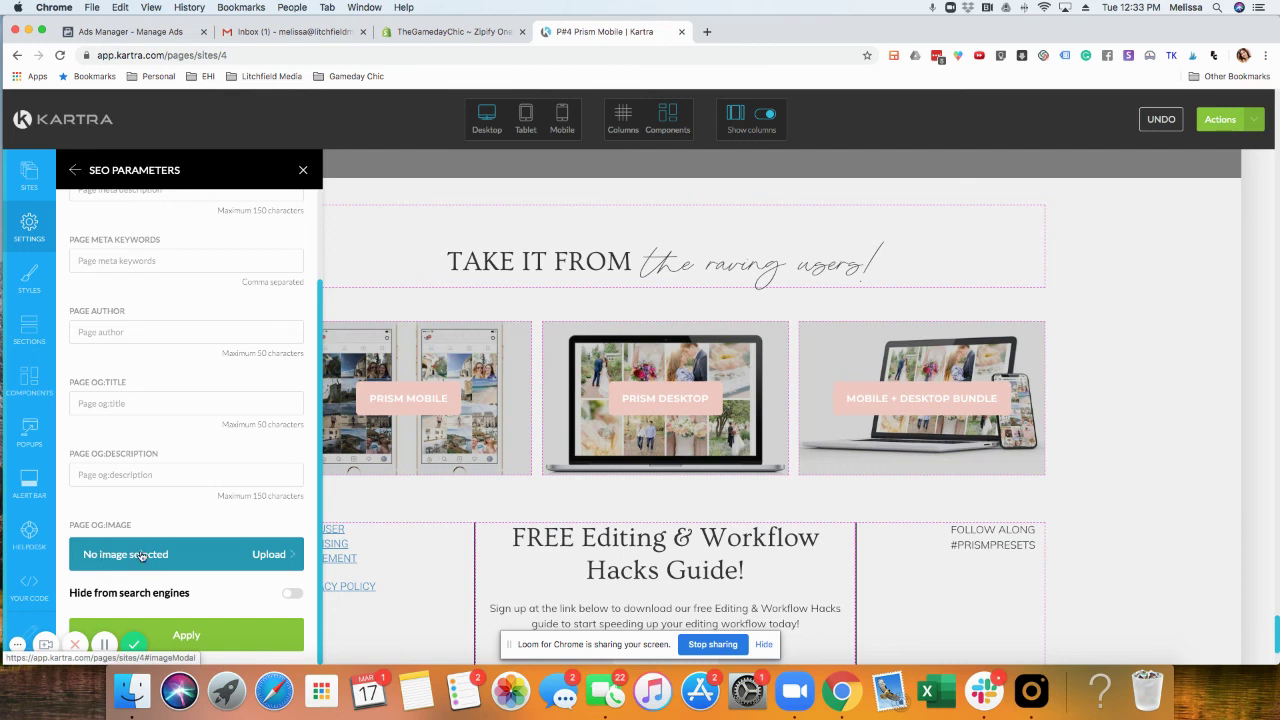
{"action": "scroll", "coordinate": [179, 563], "scroll_direction": "down", "scroll_amount": 3}
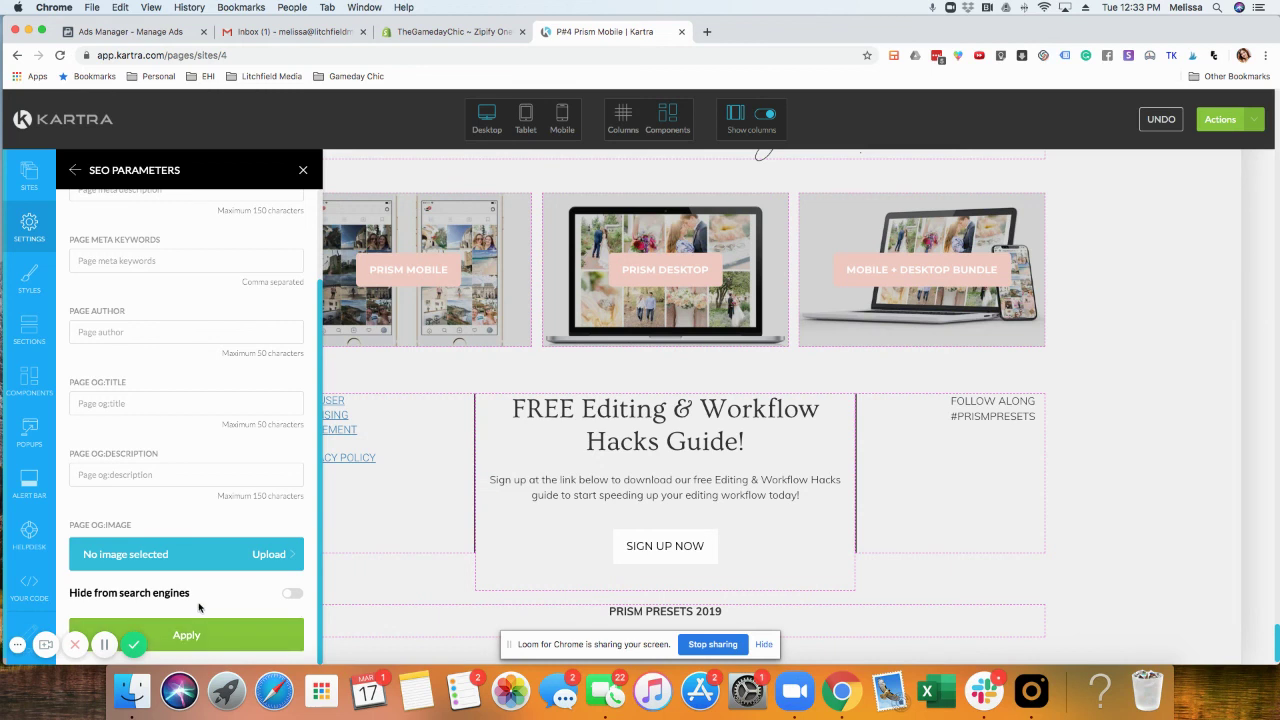
{"action": "left_click", "coordinate": [304, 172]}
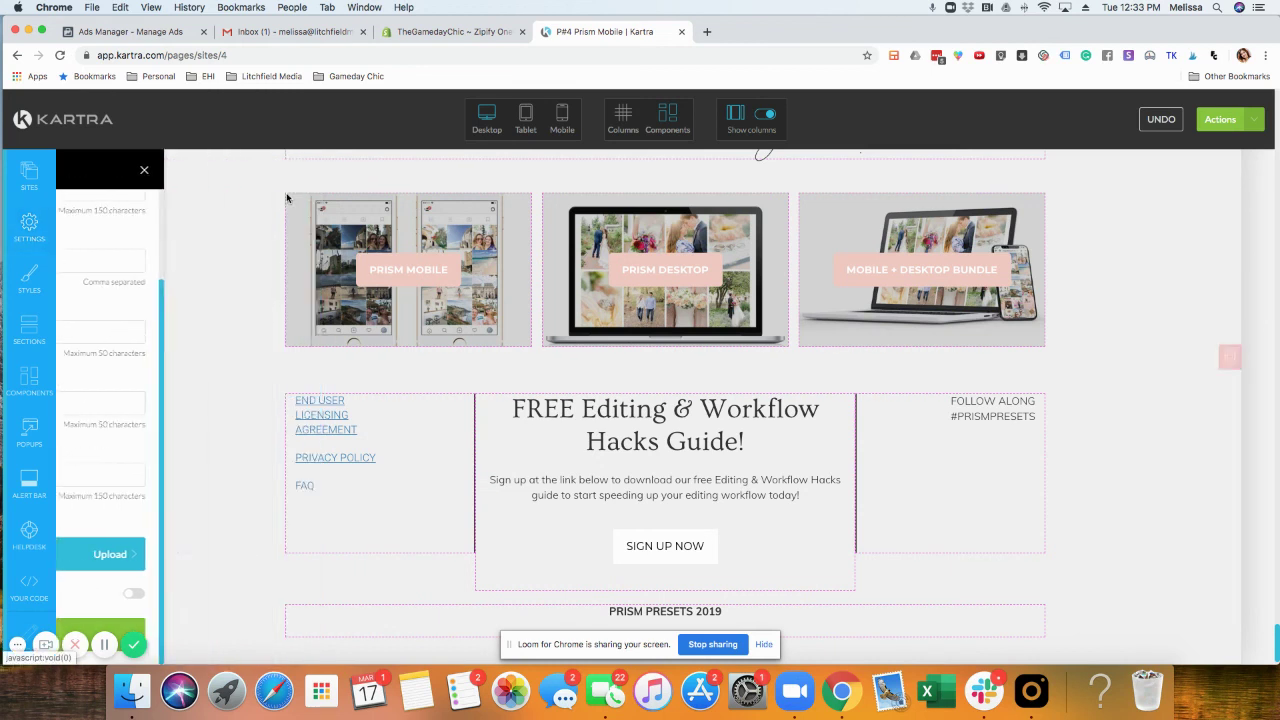
- Save the page's progress
{"action": "left_click", "coordinate": [1245, 121]}
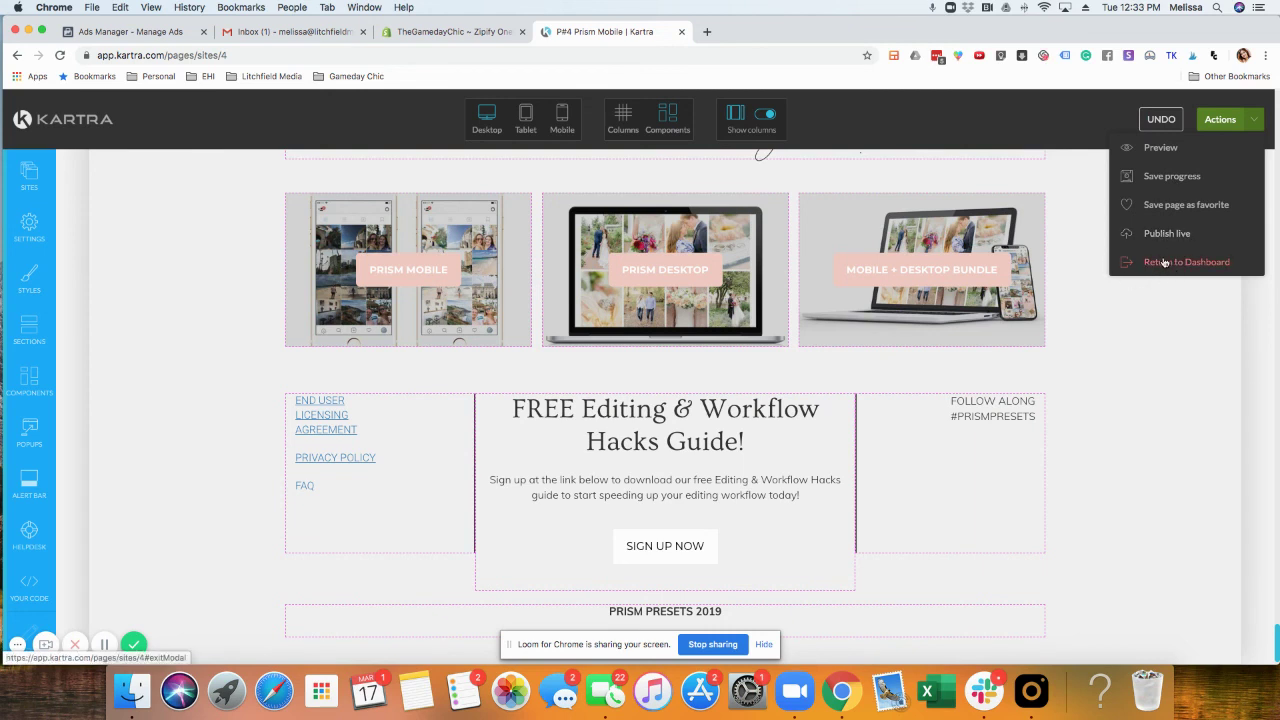
{"action": "left_click", "coordinate": [1167, 175]}
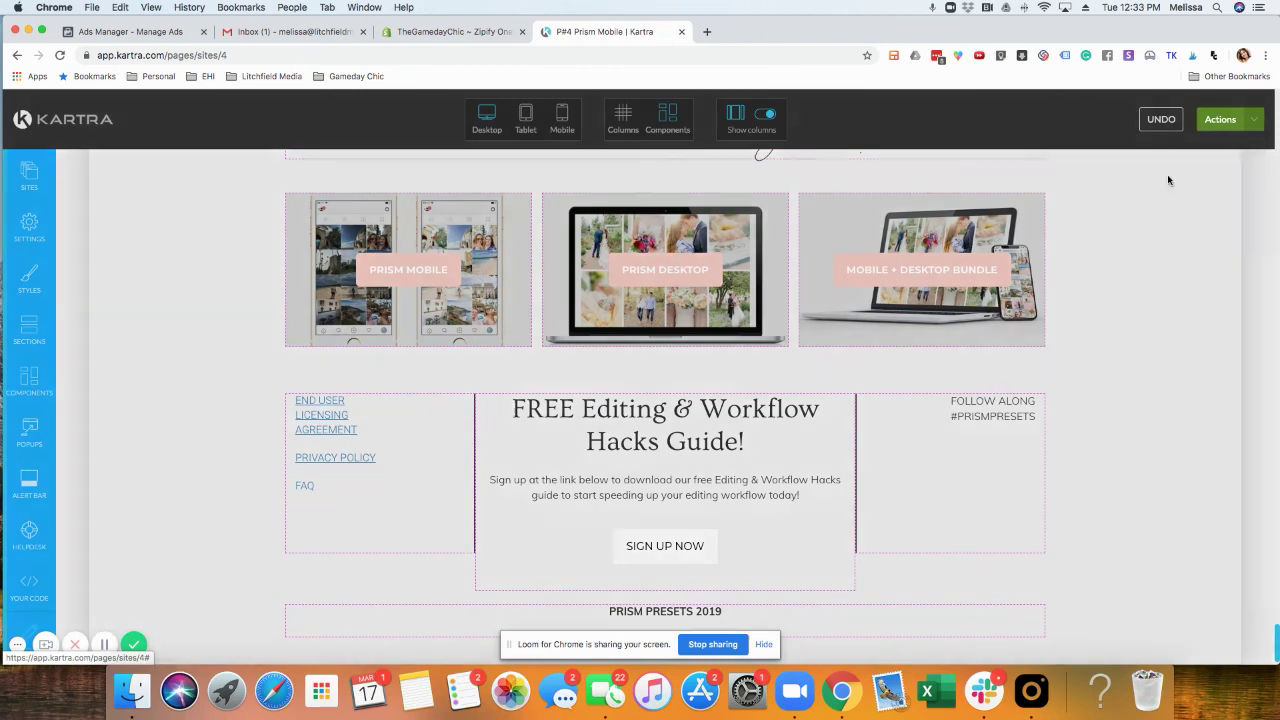